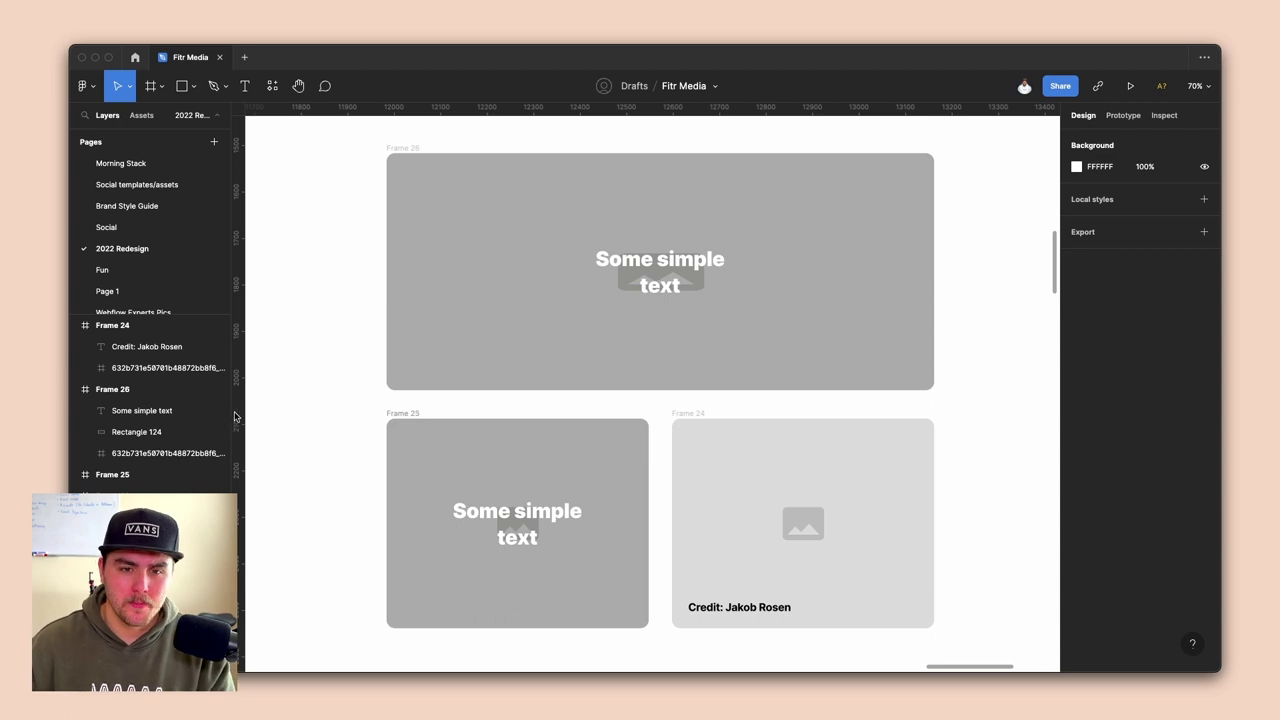
# Review the Frame 26, Frame 25 and Frame 24 mockups, including the photo credit frame, in Figma
pyautogui.click(455, 349)
pyautogui.click(472, 405)
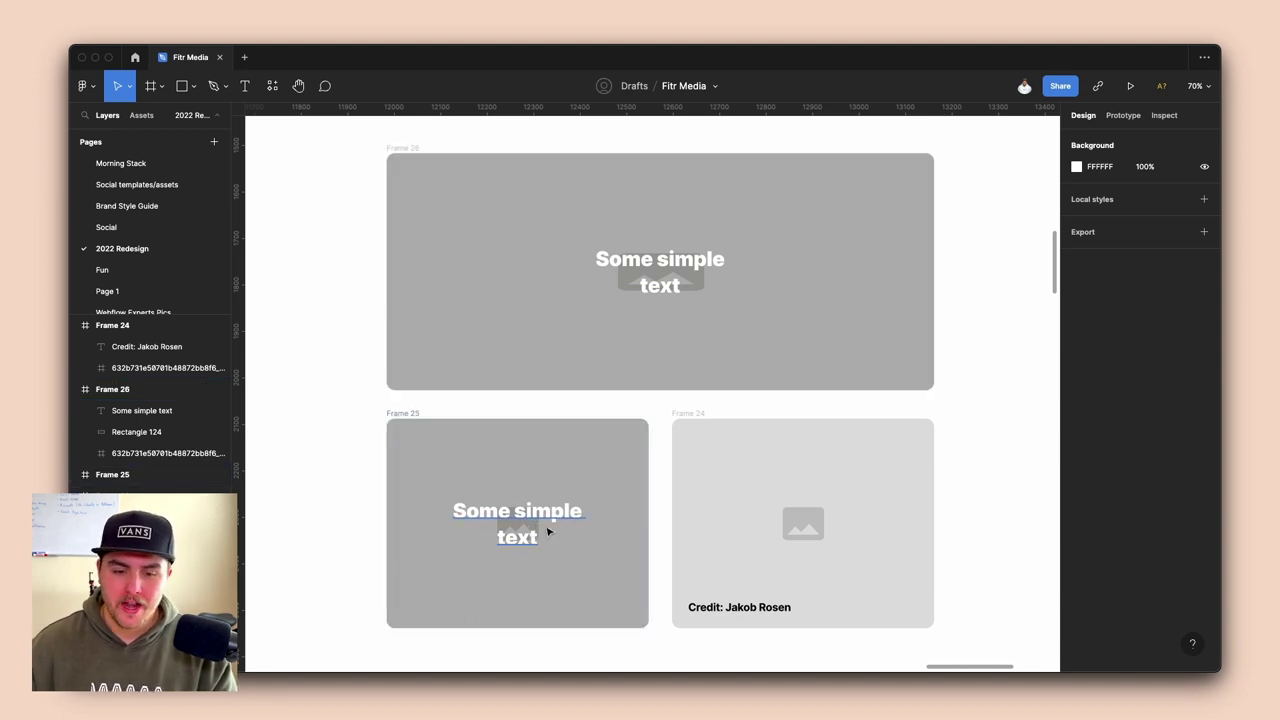
pyautogui.click(469, 466)
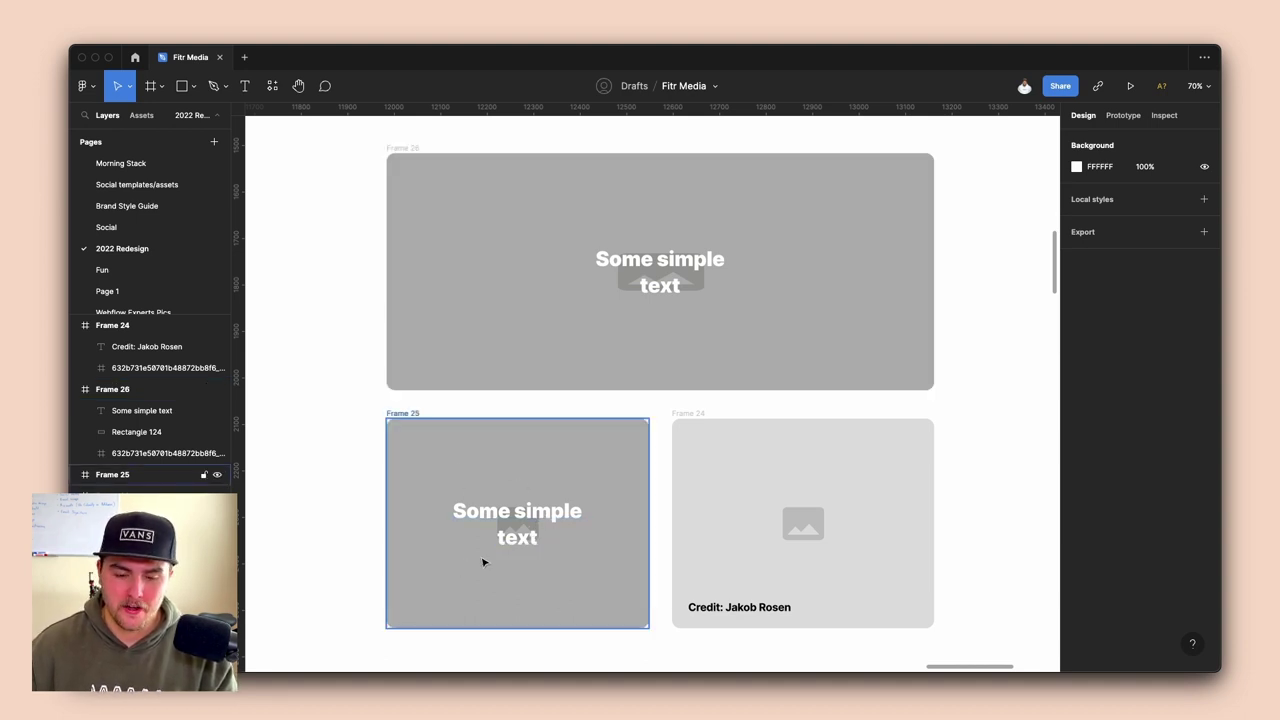
pyautogui.press('Escape')
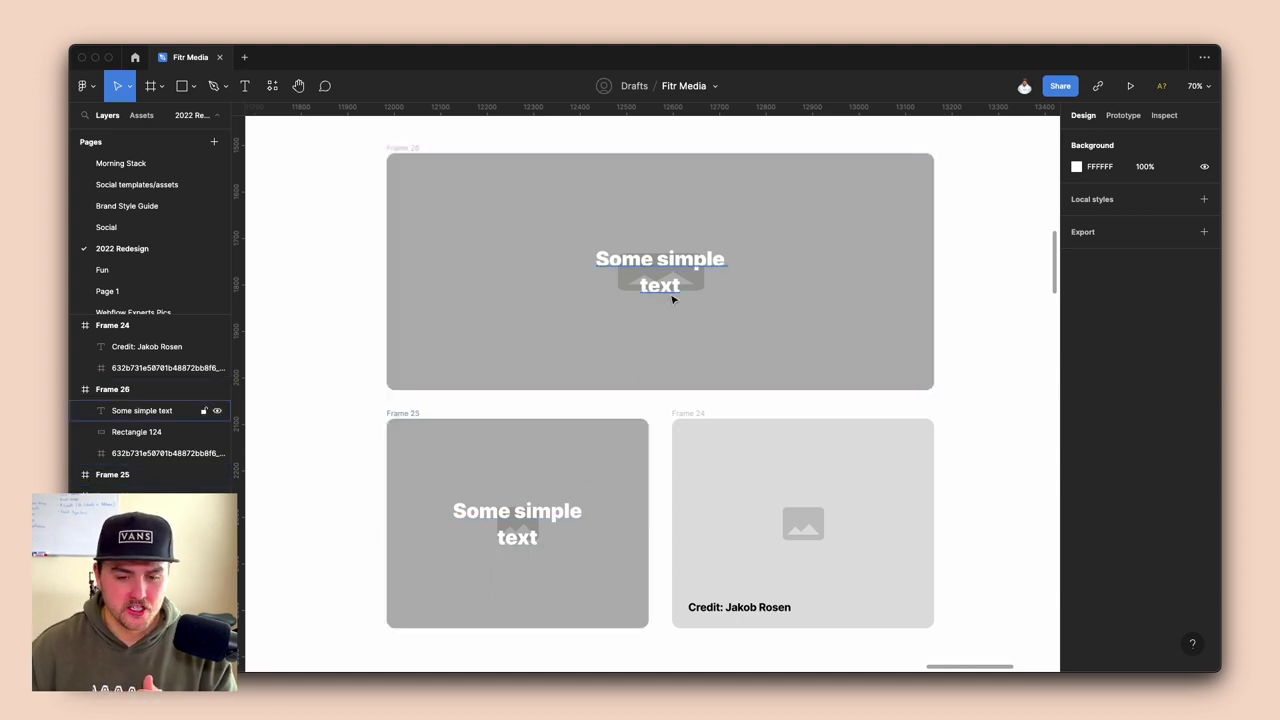
pyautogui.click(576, 493)
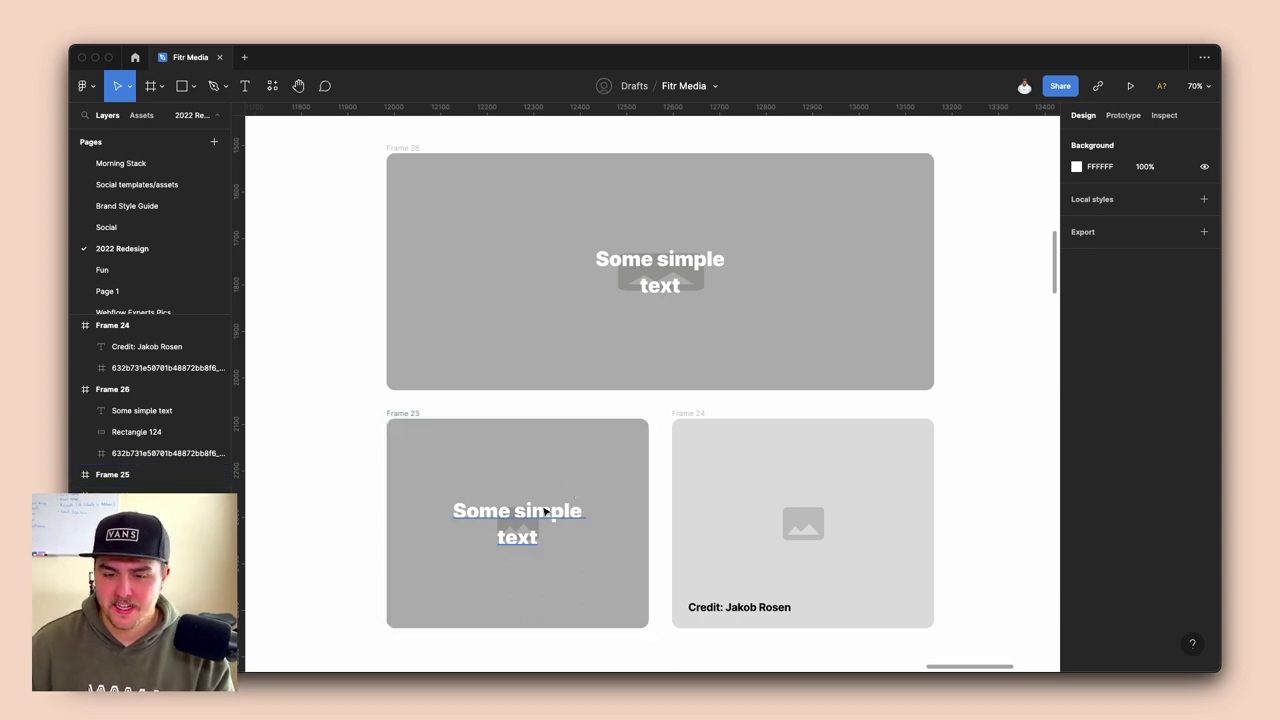
pyautogui.click(712, 490)
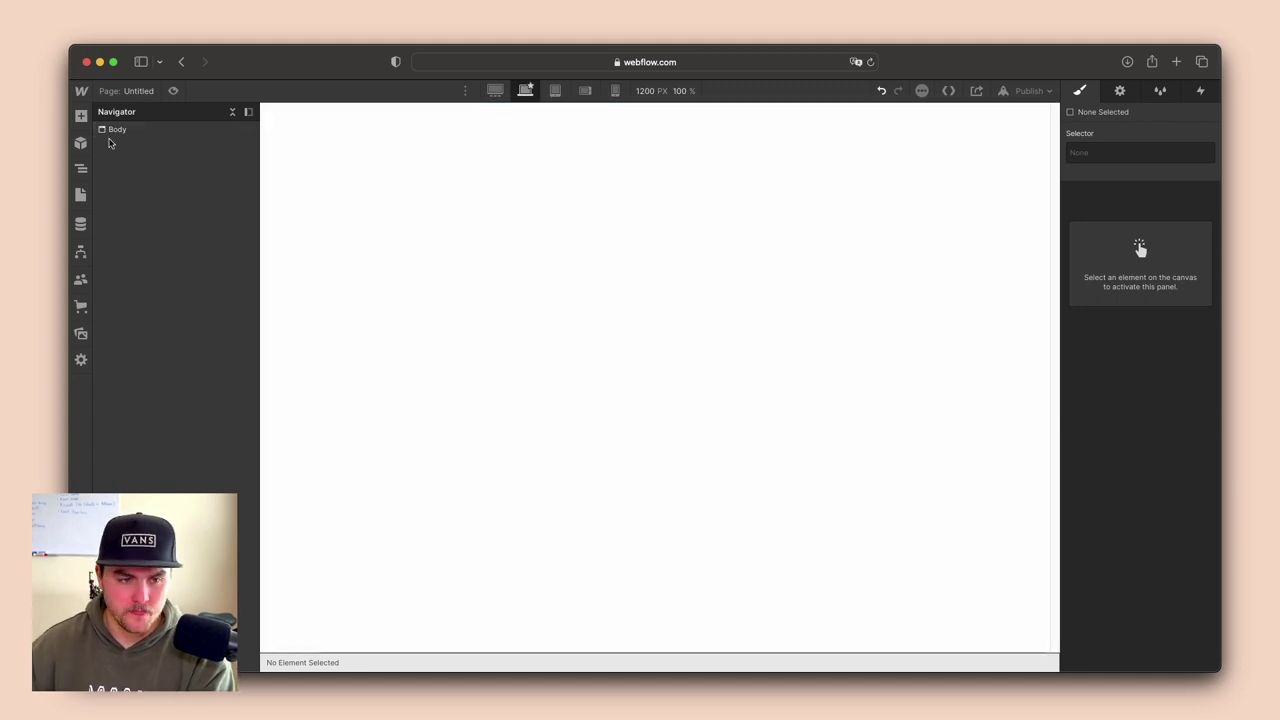
# Add a Section to the empty page with a Container inside it
pyautogui.click(82, 117)
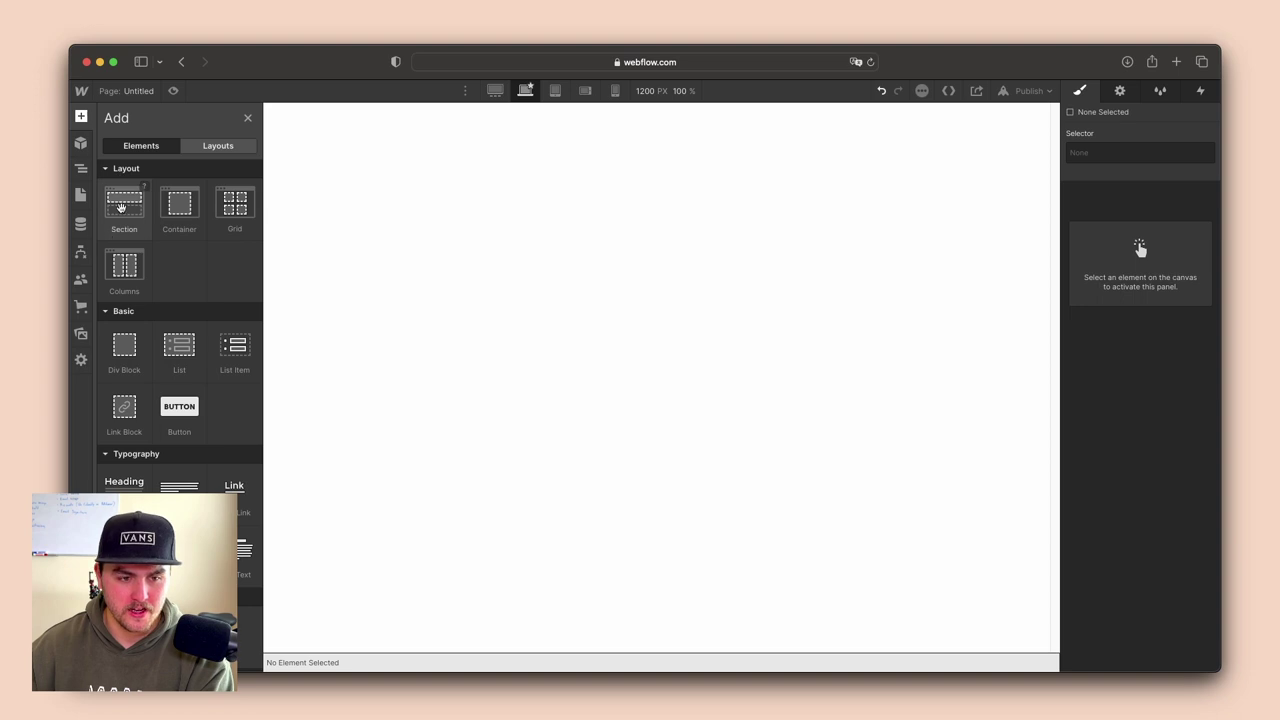
pyautogui.moveTo(121, 206); pyautogui.dragTo(400, 250)
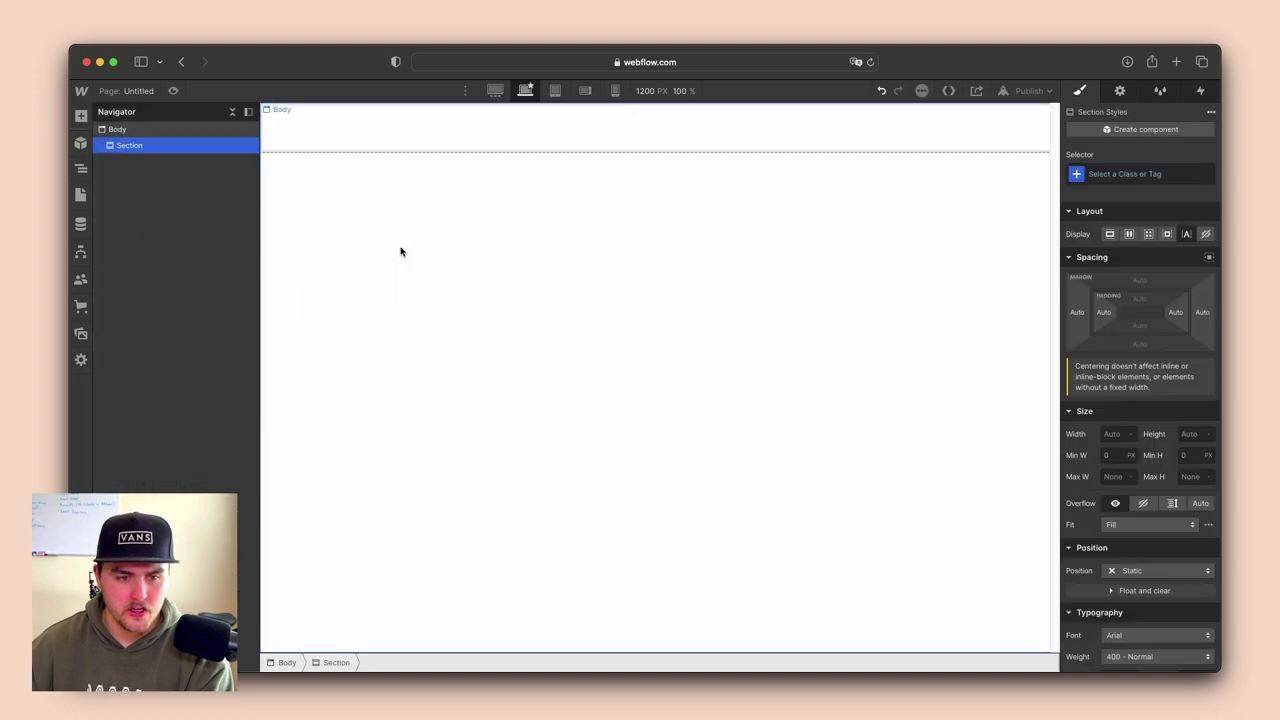
pyautogui.click(82, 118)
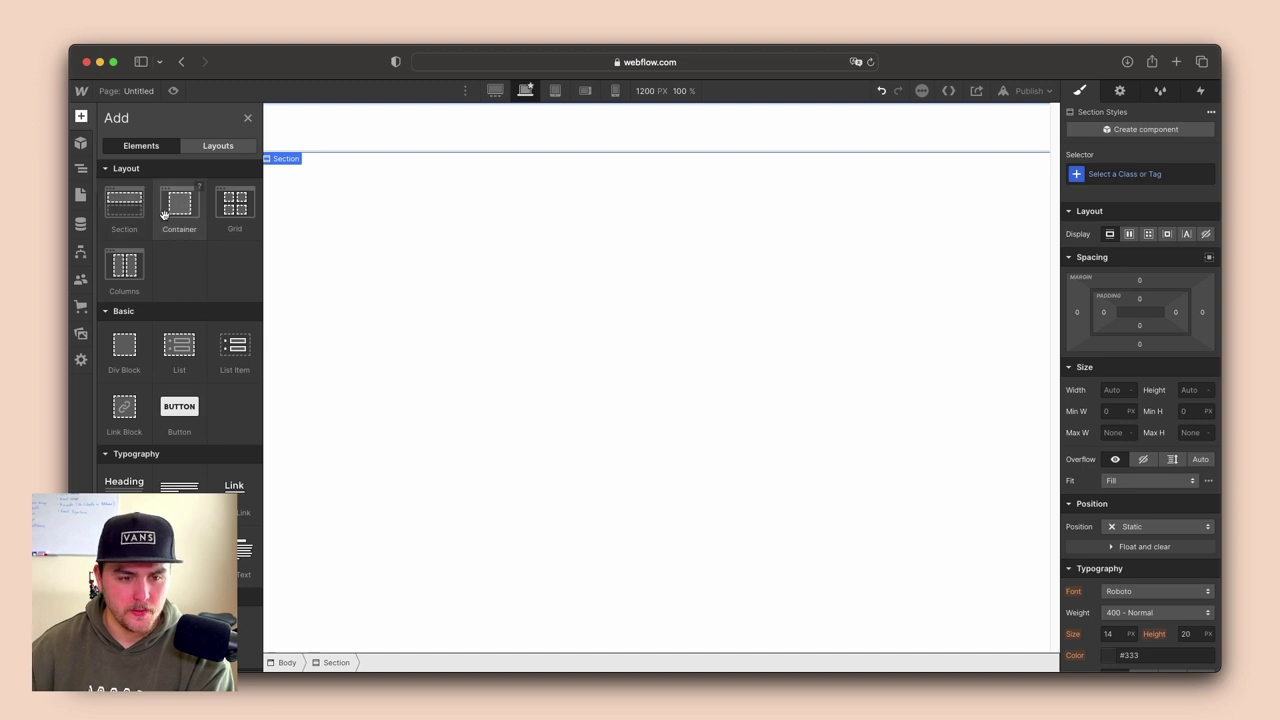
pyautogui.moveTo(165, 215); pyautogui.dragTo(380, 135)
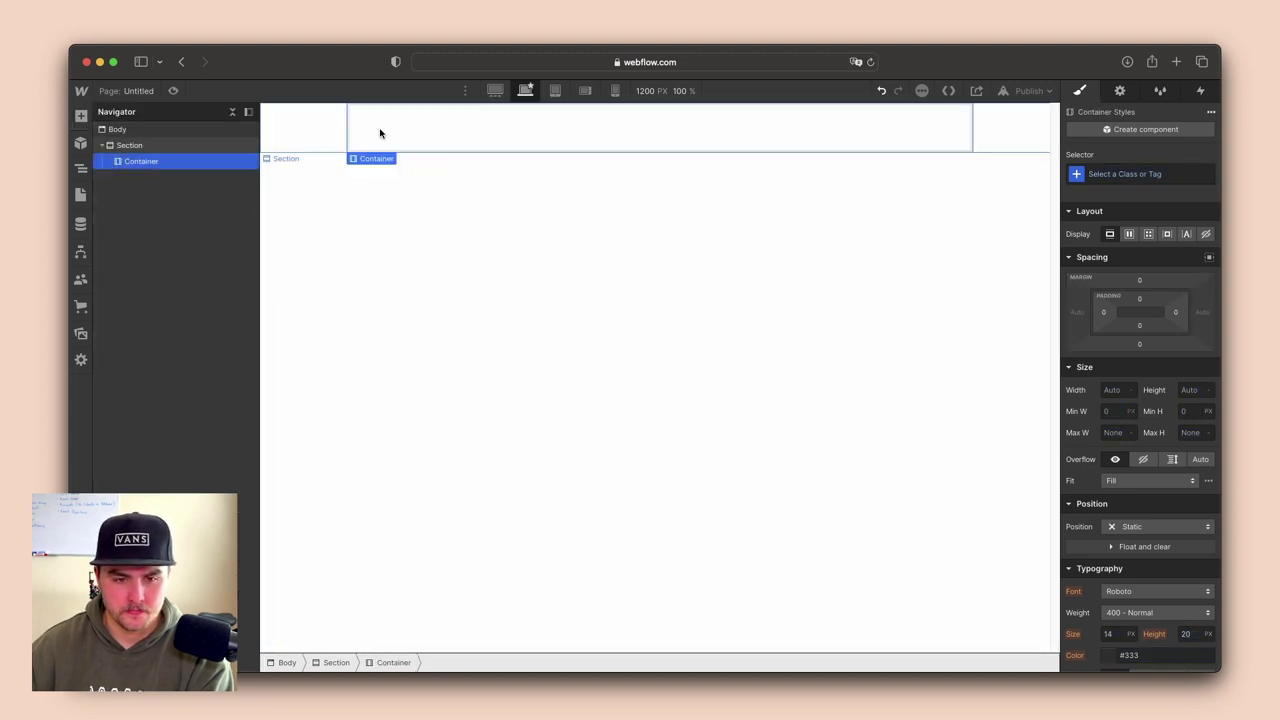
# Give the section the class tutorial_section and the container the class tutorial_container
pyautogui.click(1145, 172)
pyautogui.write('tutor')
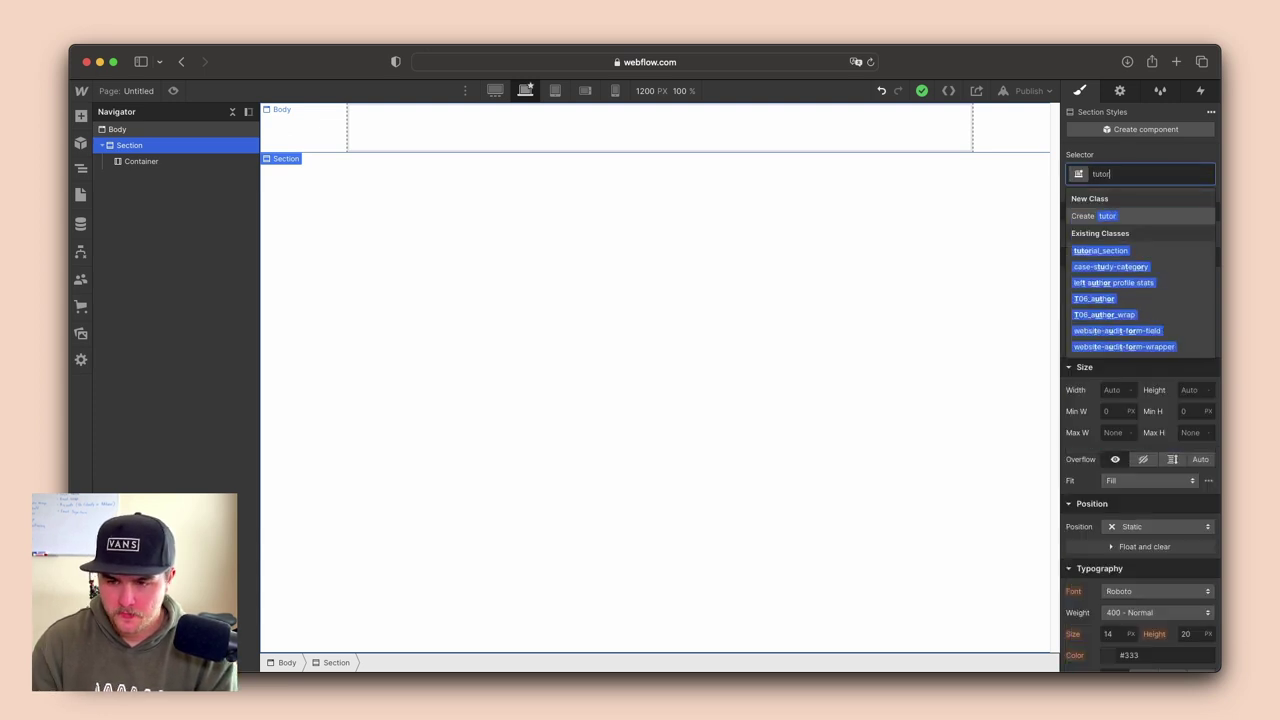
pyautogui.write('ial_section')
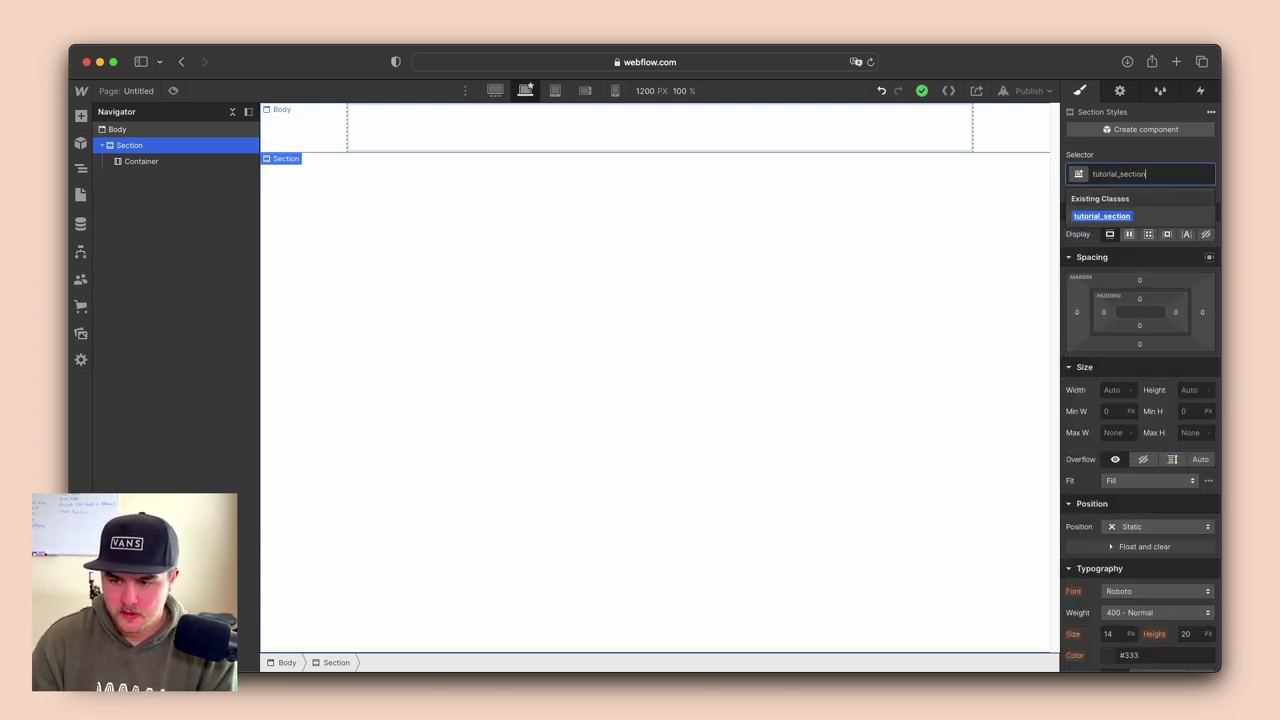
pyautogui.press('Return')
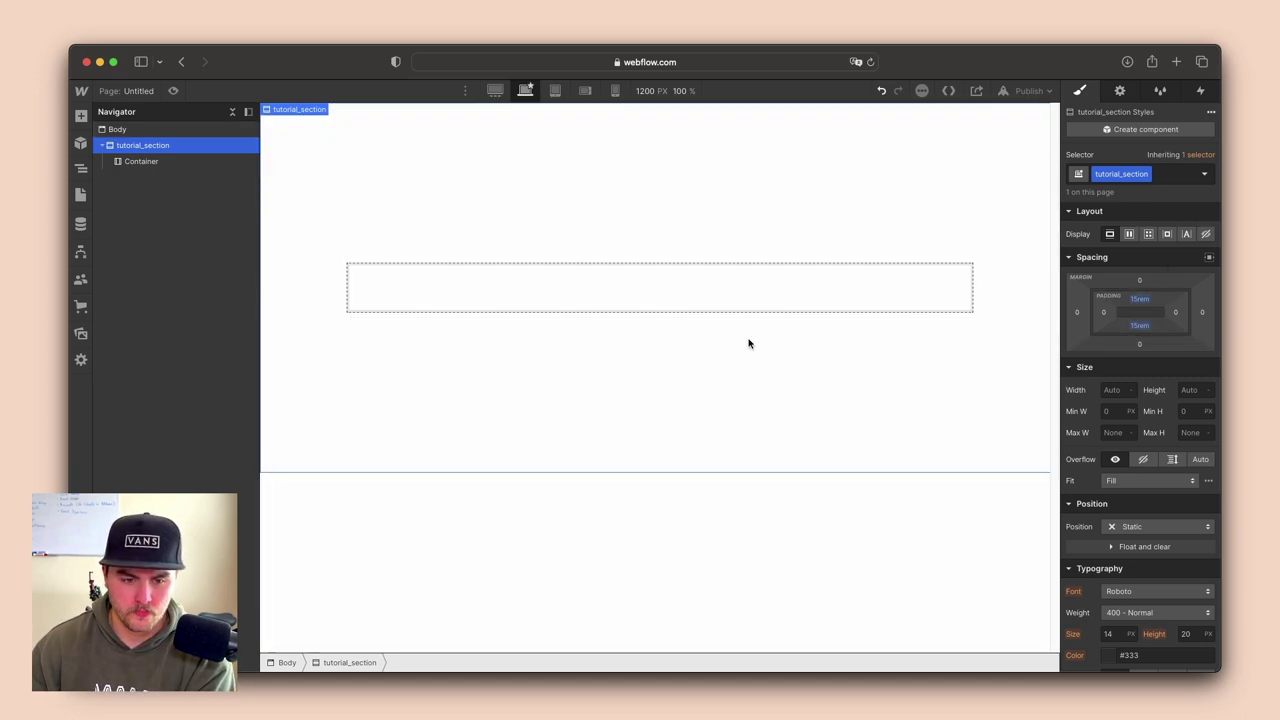
pyautogui.click(510, 291)
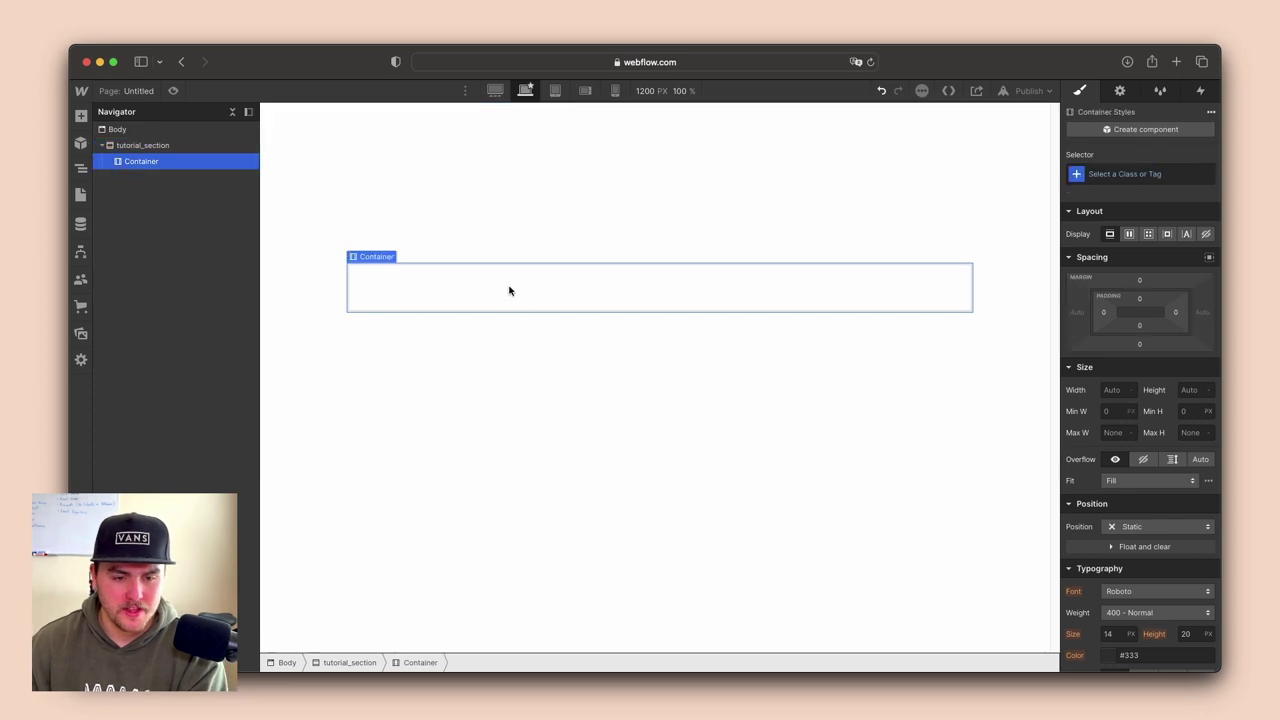
pyautogui.press('super+Return')
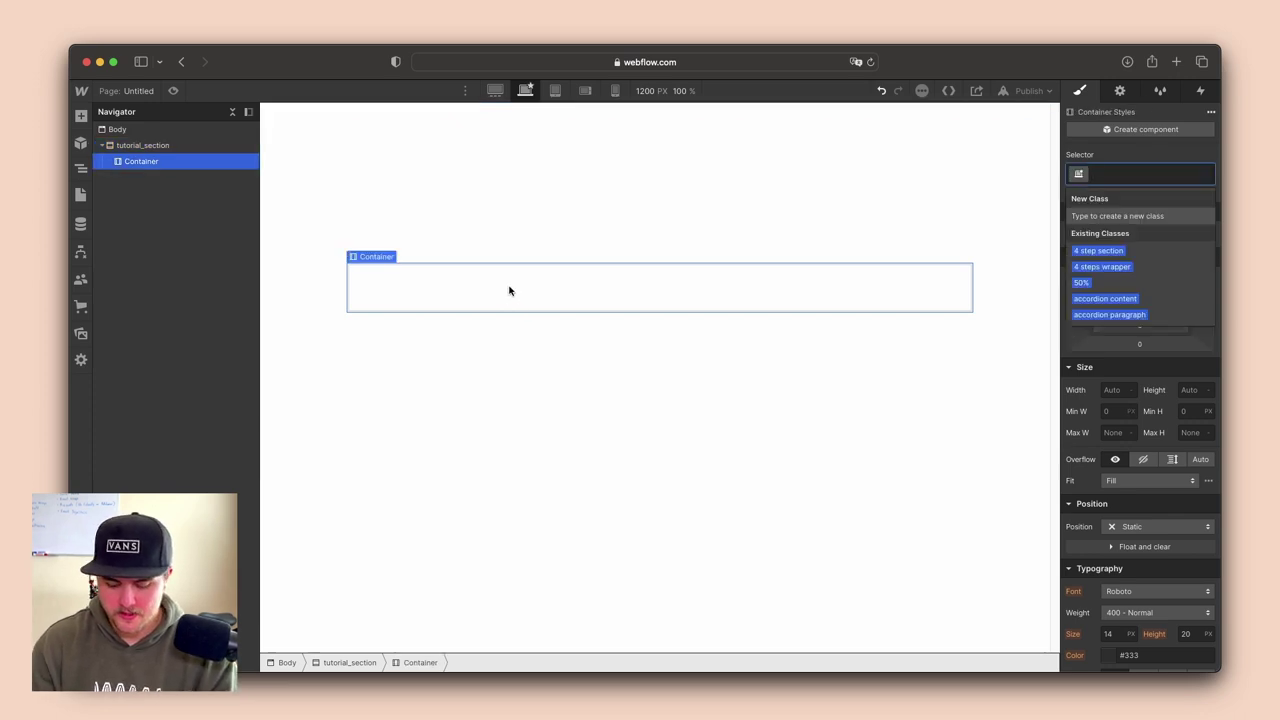
pyautogui.write('tutorial_conta')
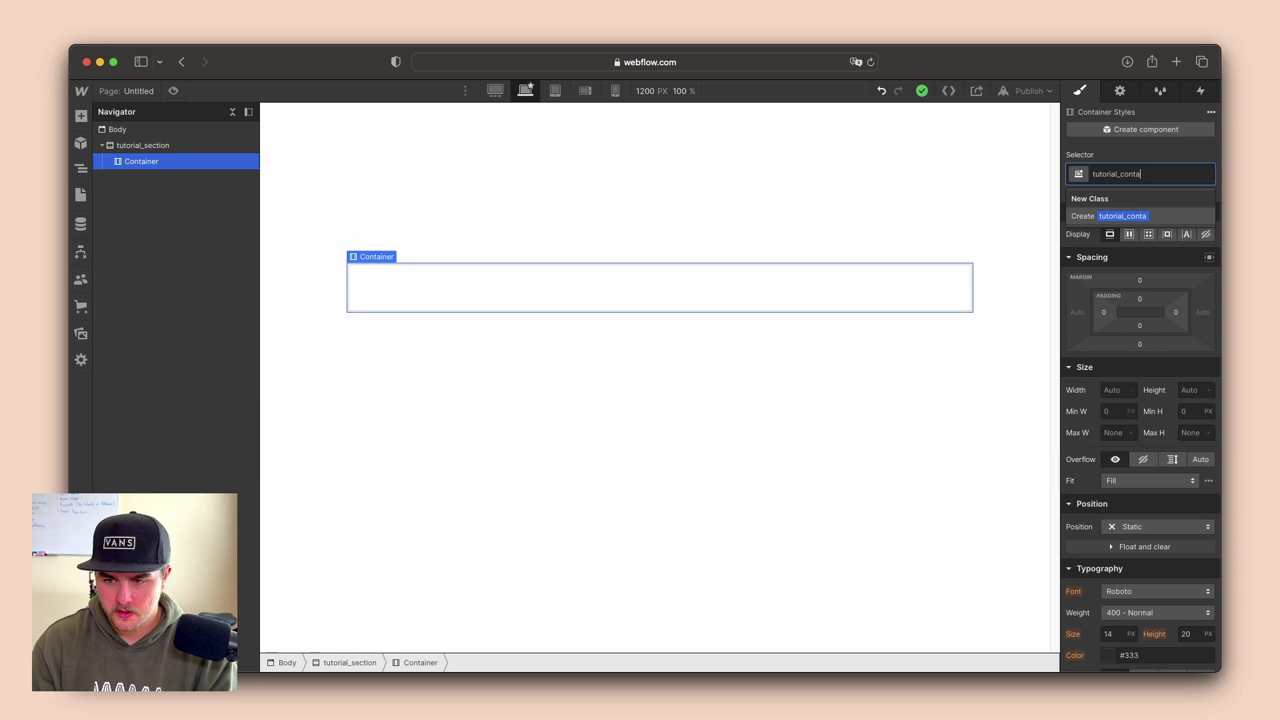
pyautogui.write('iner')
pyautogui.press('Return')
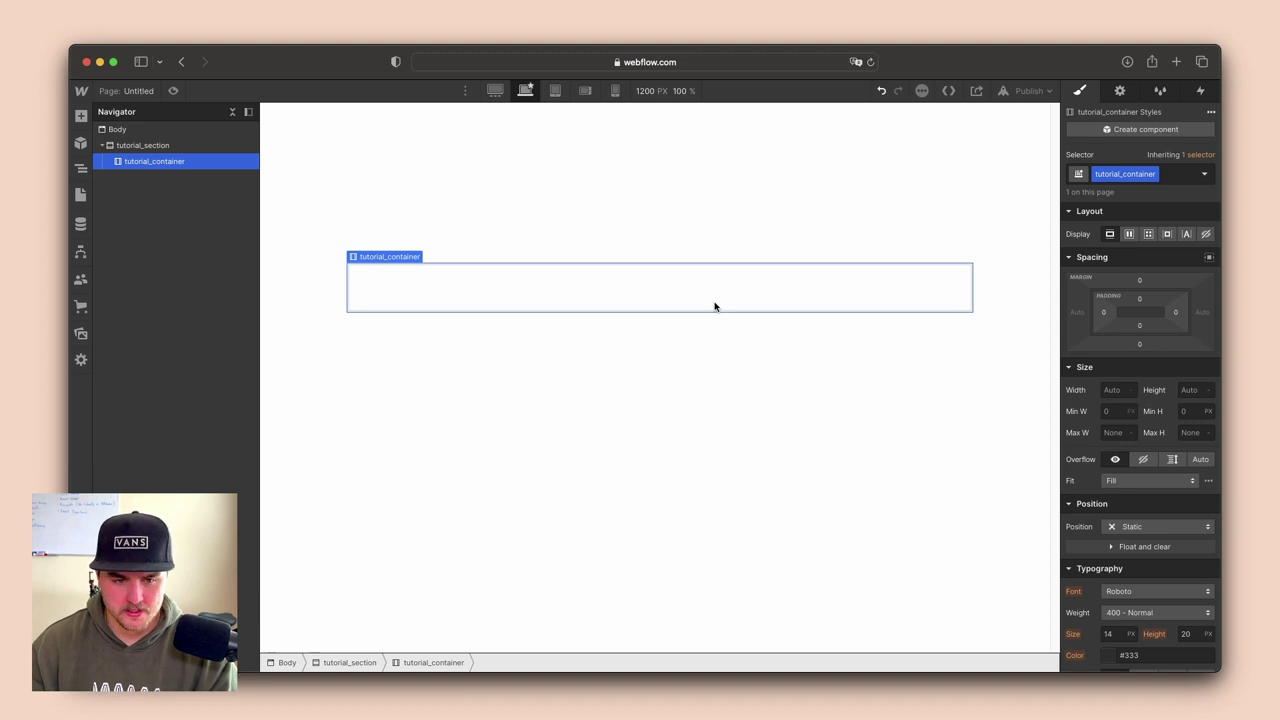
# Insert a Heading 1 into the container and give it the class tutorial_heading
pyautogui.press('super+e')
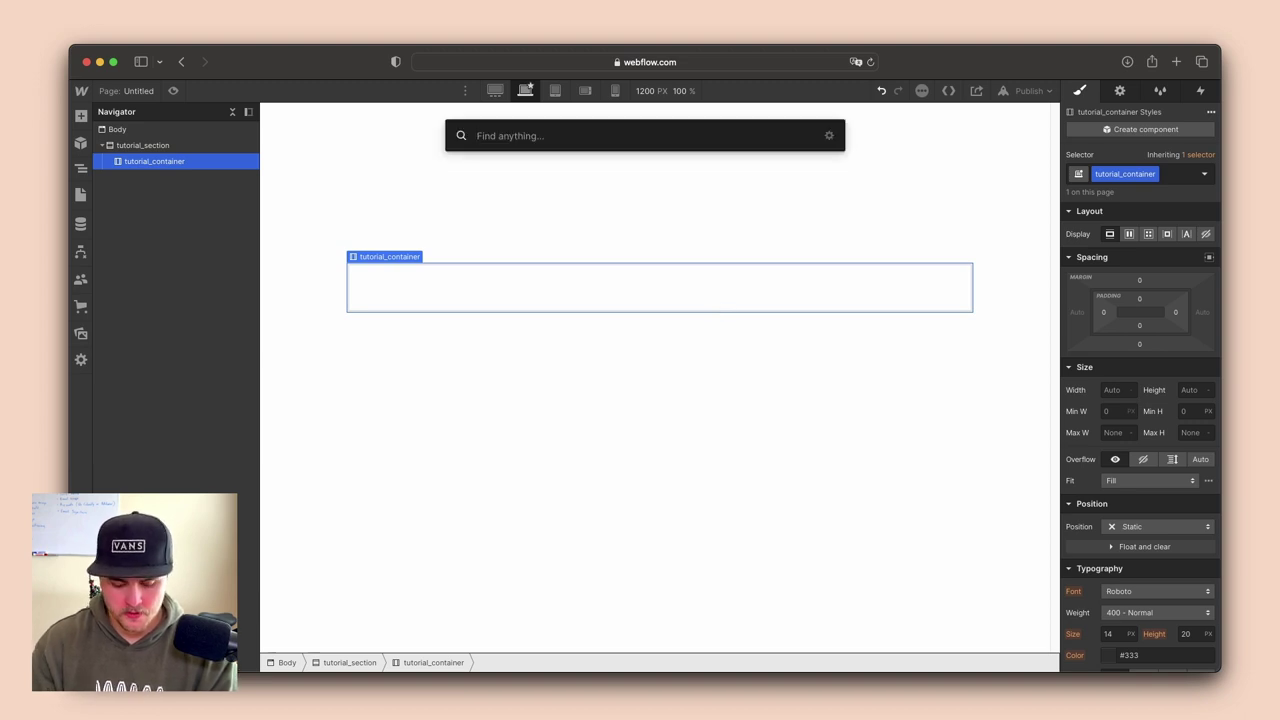
pyautogui.write('te')
pyautogui.press('BackSpace')
pyautogui.press('BackSpace')
pyautogui.write('hea')
pyautogui.press('Return')
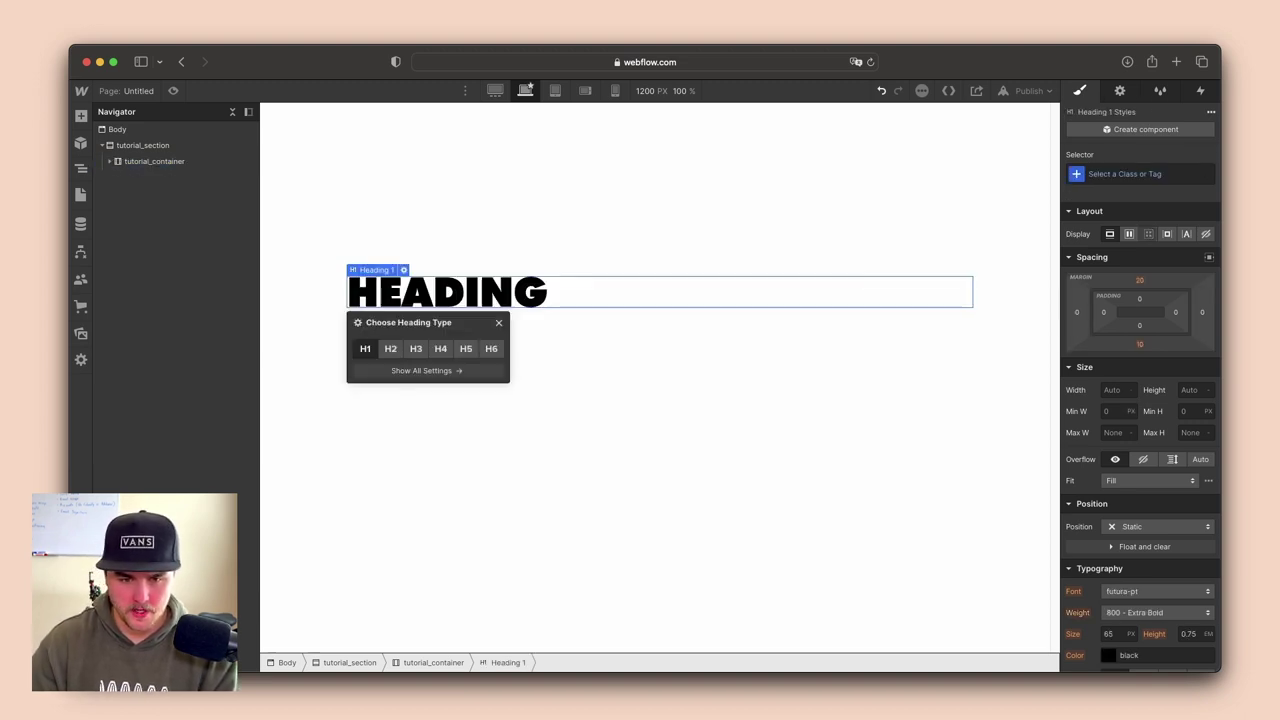
pyautogui.click(1108, 176)
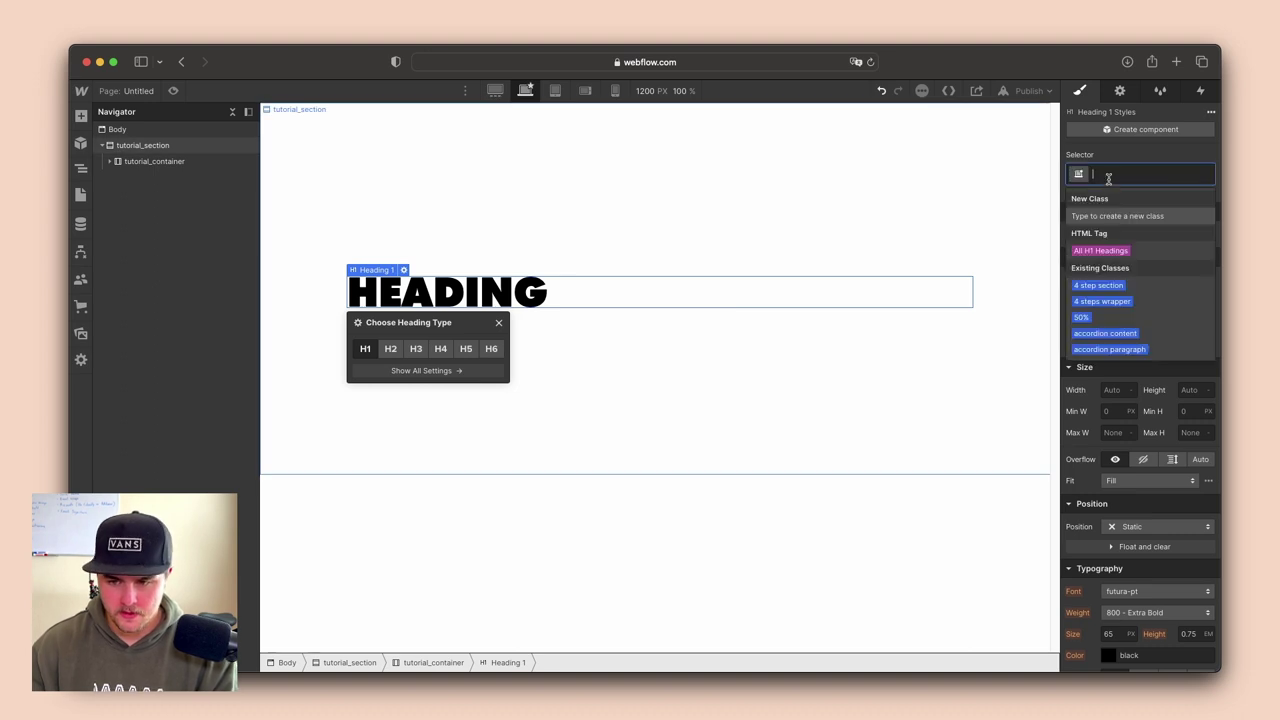
pyautogui.write('tutorial_')
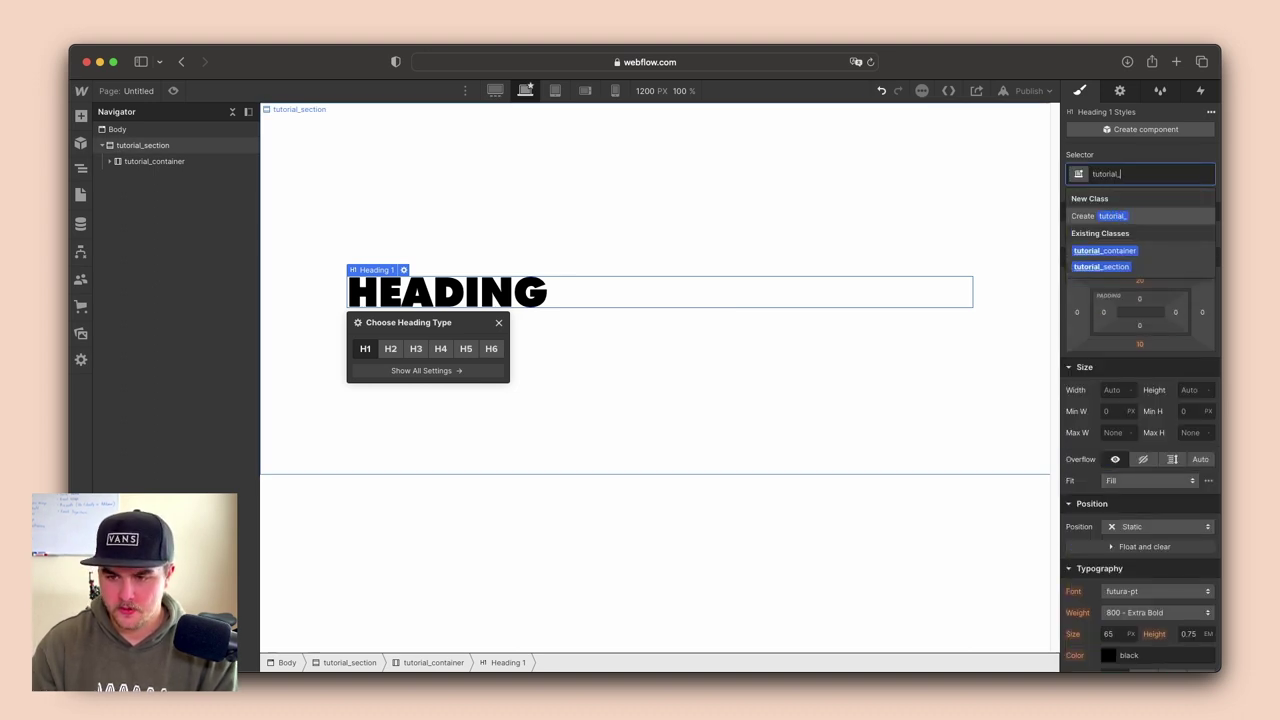
pyautogui.write('heading')
pyautogui.press('Return')
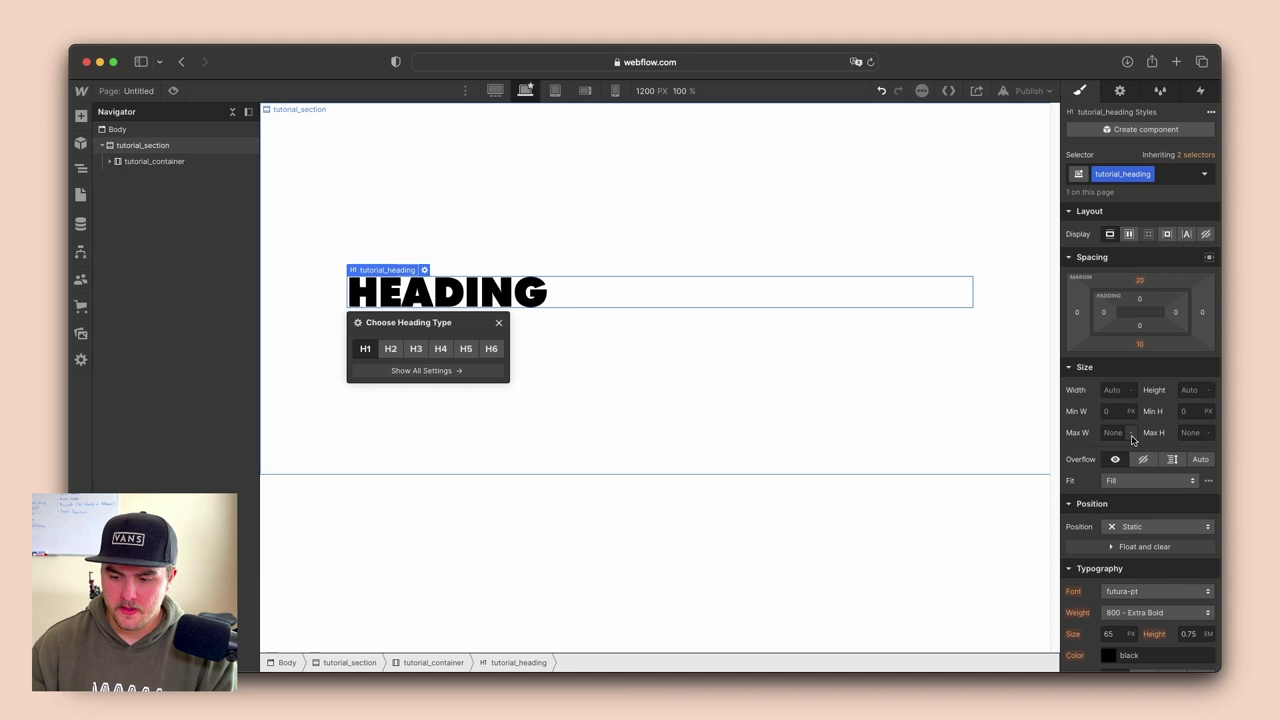
# Center-align the HEADING text
pyautogui.scroll(-2, 1133, 441)
pyautogui.scroll(-2, 1133, 441)
pyautogui.click(1143, 541)
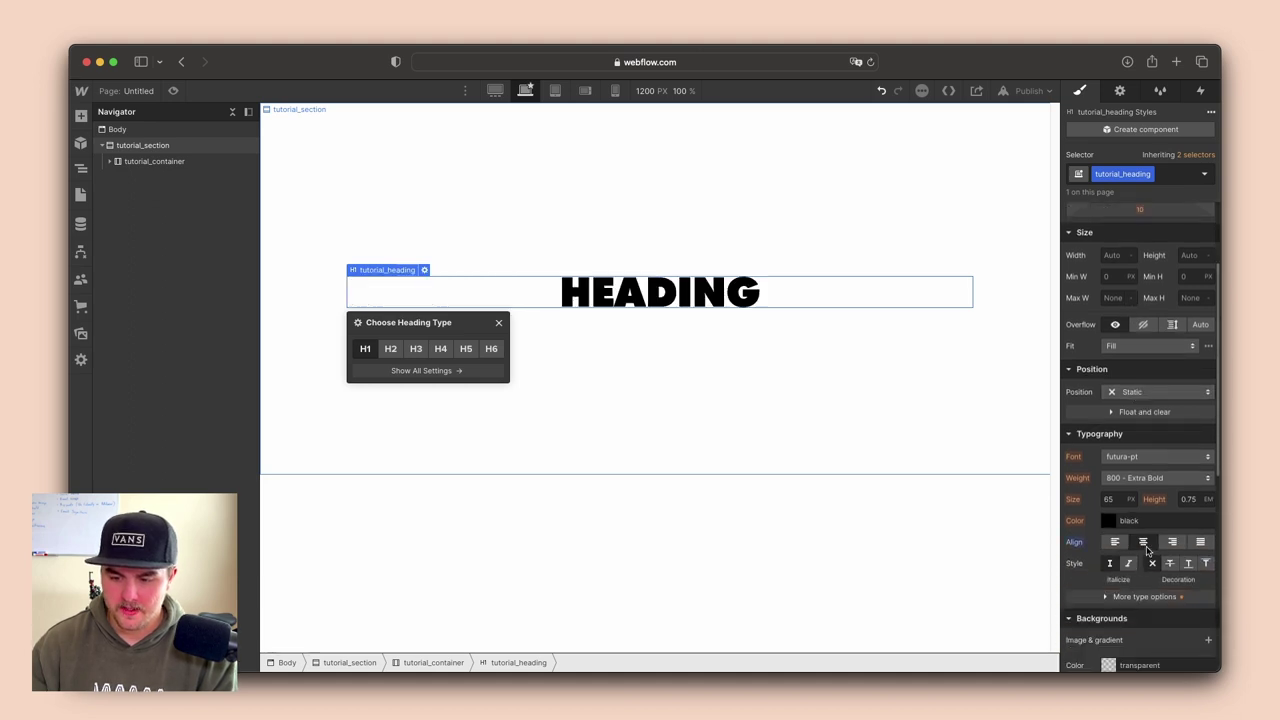
# Set the graffiti alley photo as tutorial_section's background, centred and covering the section
pyautogui.click(676, 360)
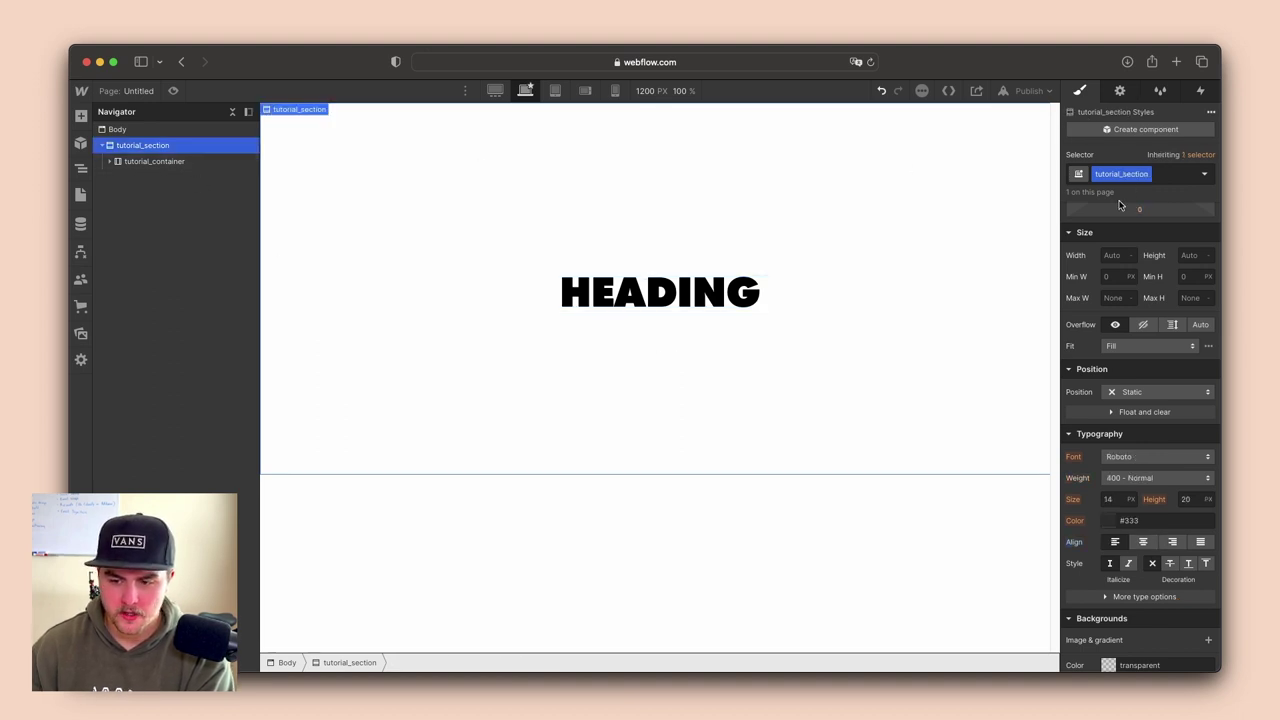
pyautogui.scroll(-5, 1129, 292)
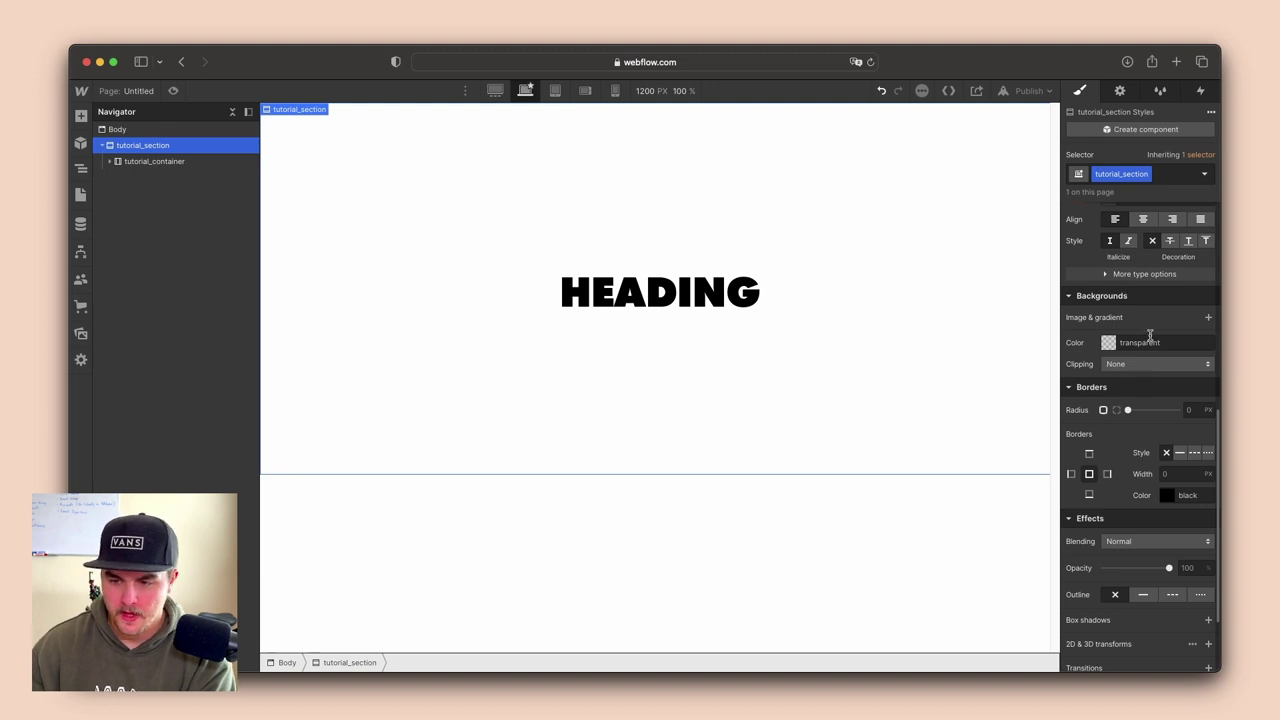
pyautogui.click(1209, 317)
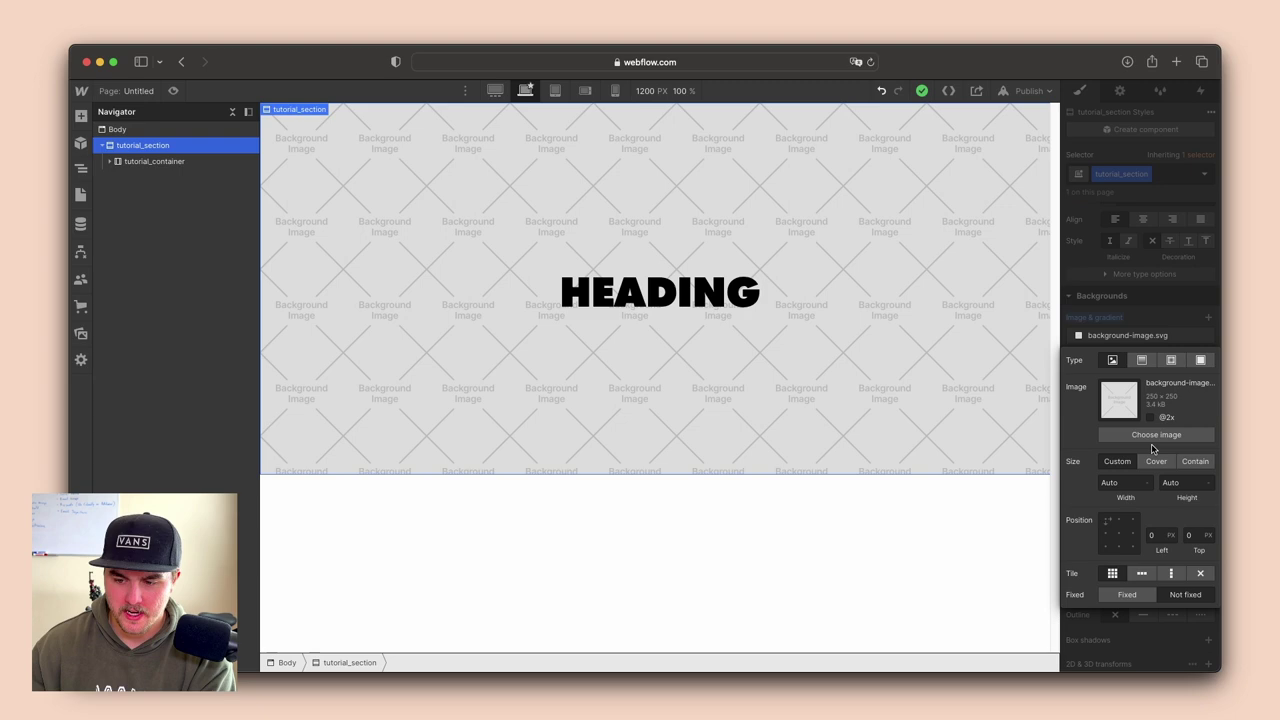
pyautogui.click(1154, 436)
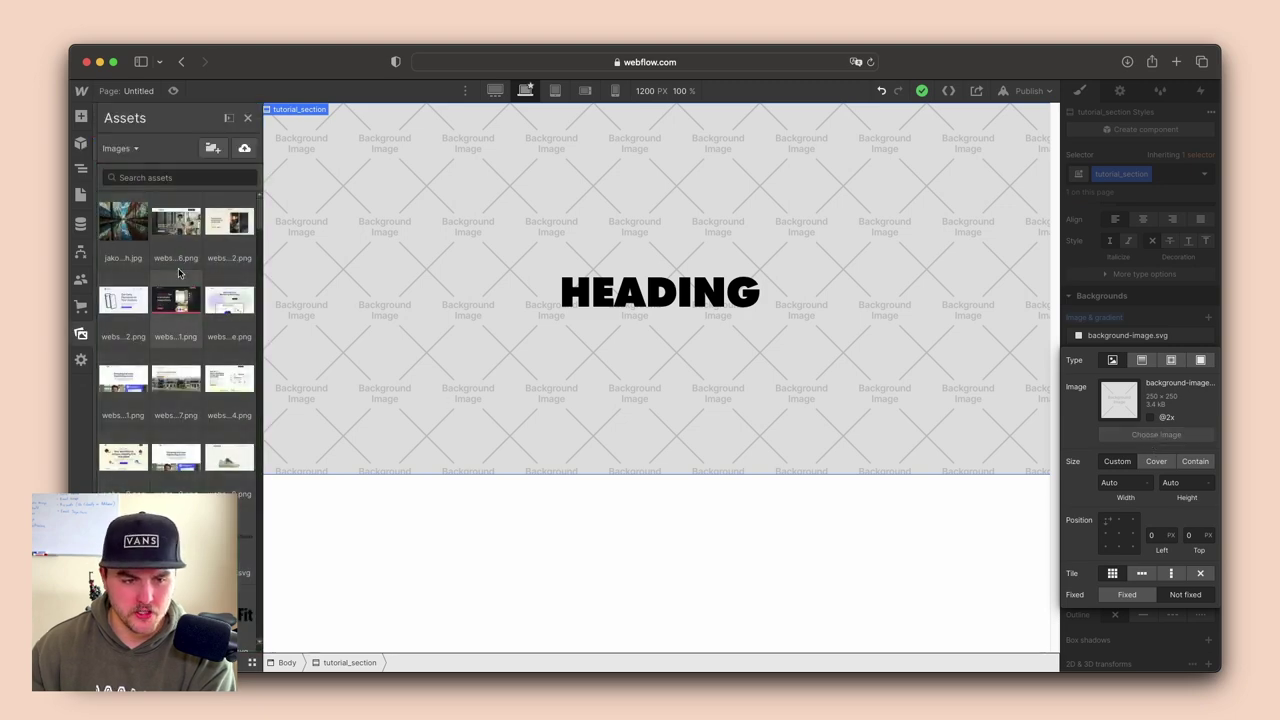
pyautogui.click(133, 247)
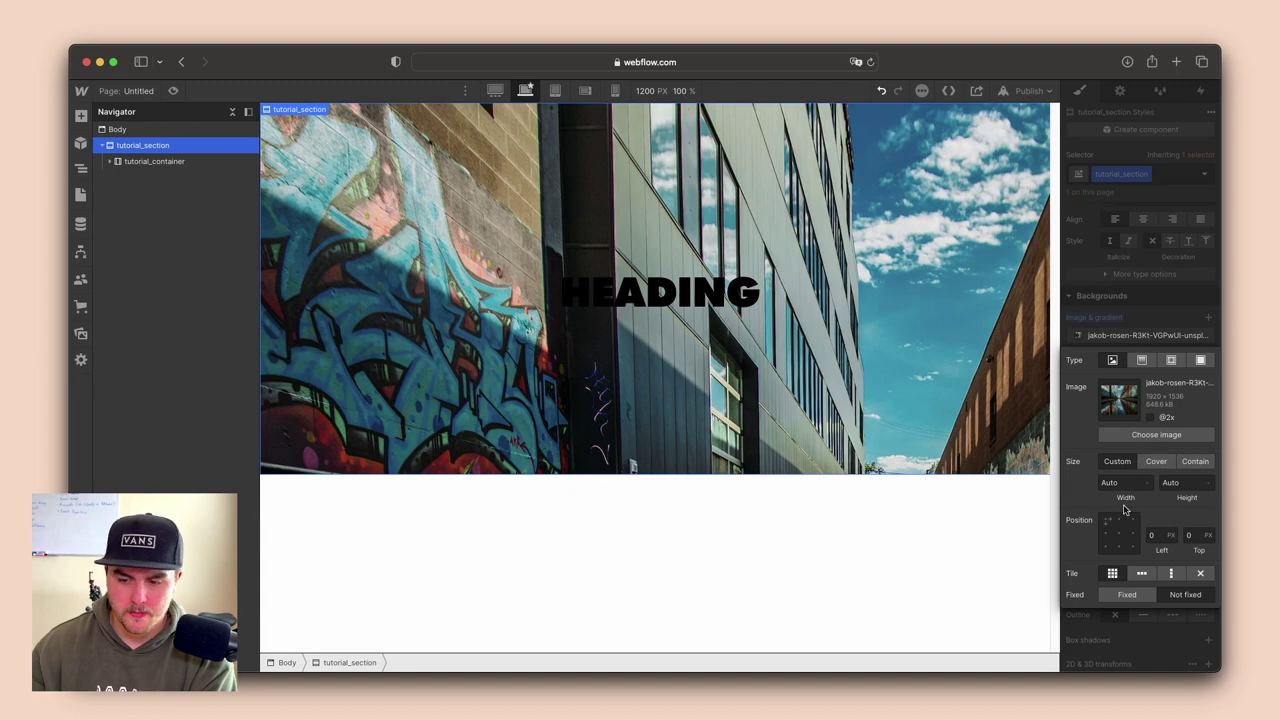
pyautogui.click(1118, 534)
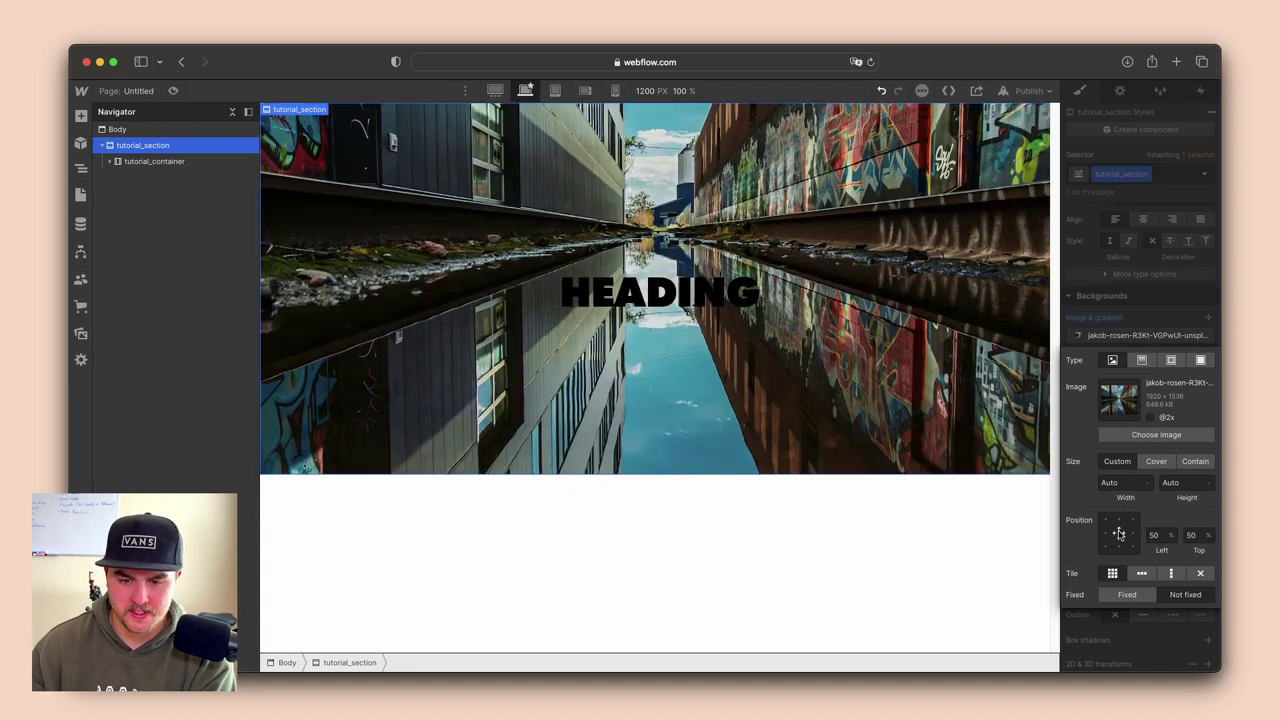
pyautogui.click(1160, 462)
# Change the tutorial_heading text colour from black to white
pyautogui.click(710, 298)
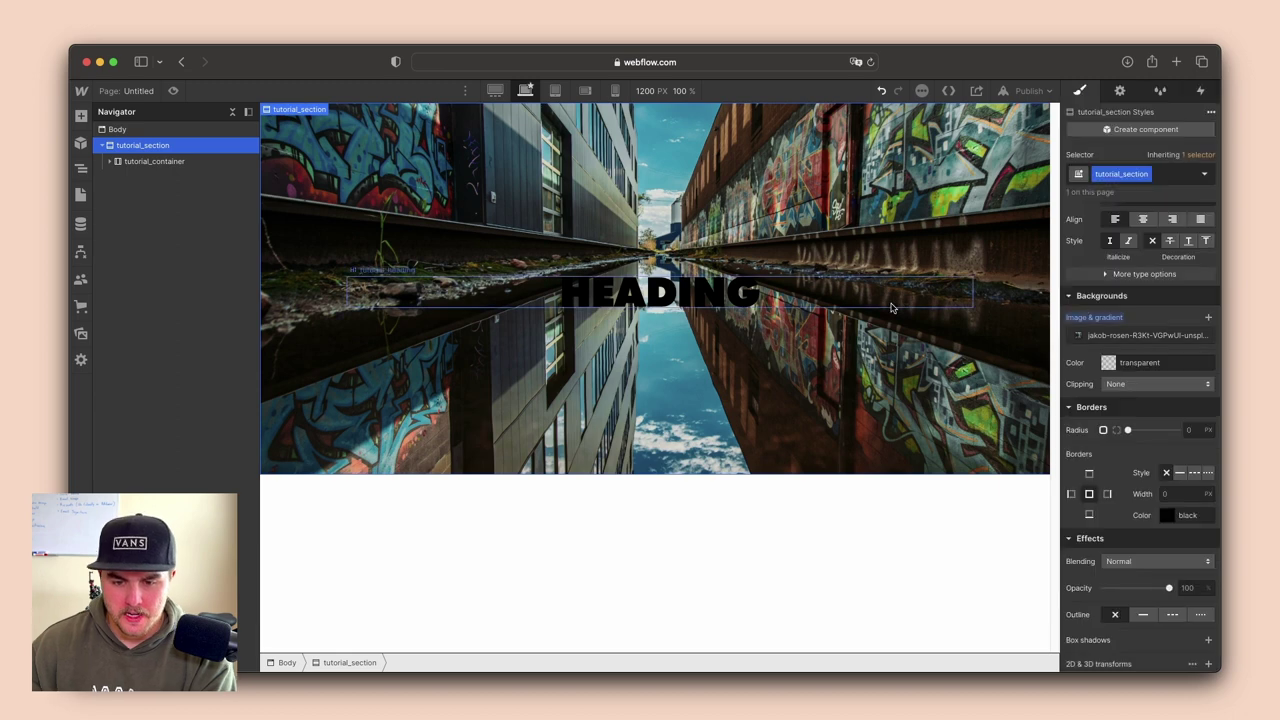
pyautogui.click(710, 298)
pyautogui.scroll(5, 1127, 377)
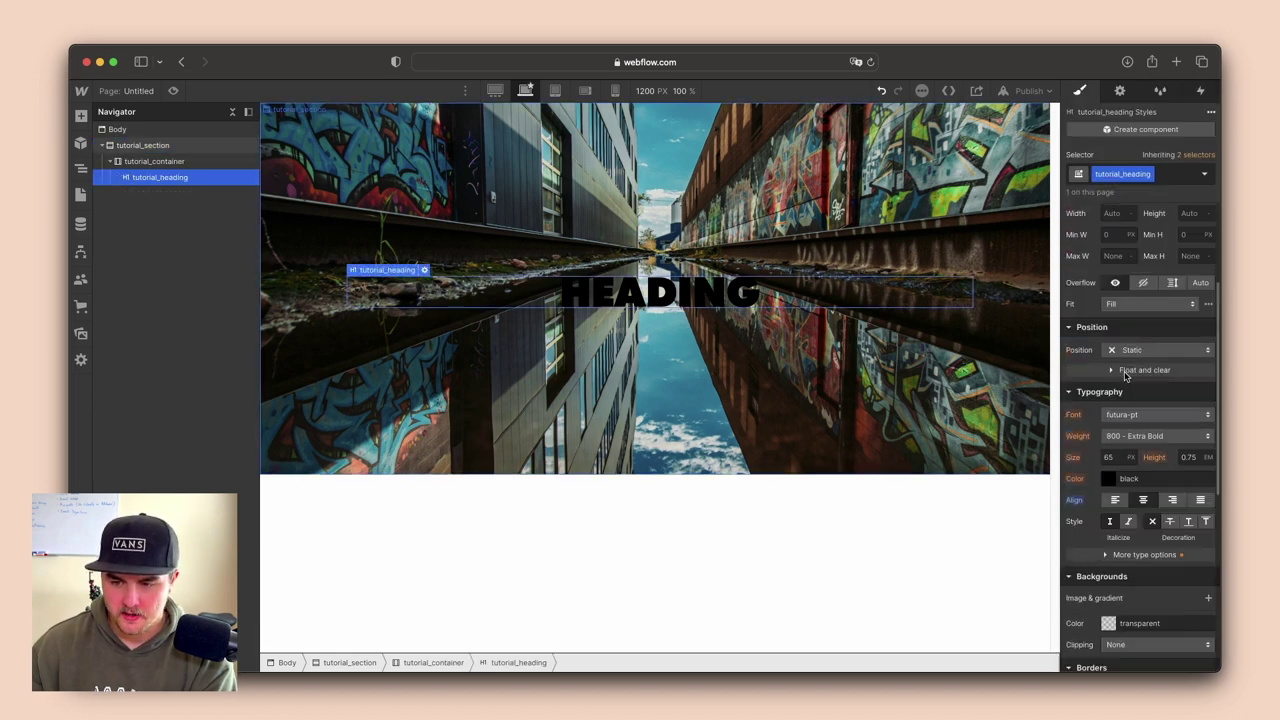
pyautogui.click(1108, 477)
pyautogui.moveTo(1130, 291); pyautogui.dragTo(1067, 224)
pyautogui.click(1110, 195)
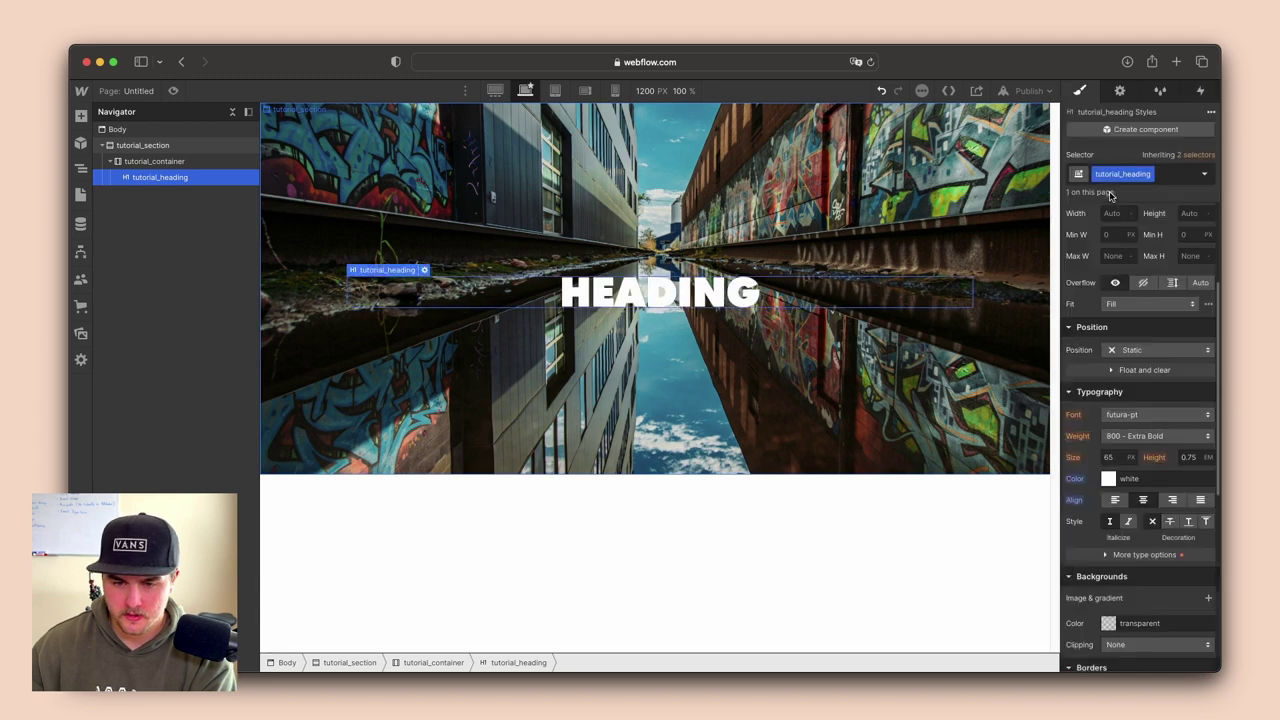
pyautogui.click(1003, 278)
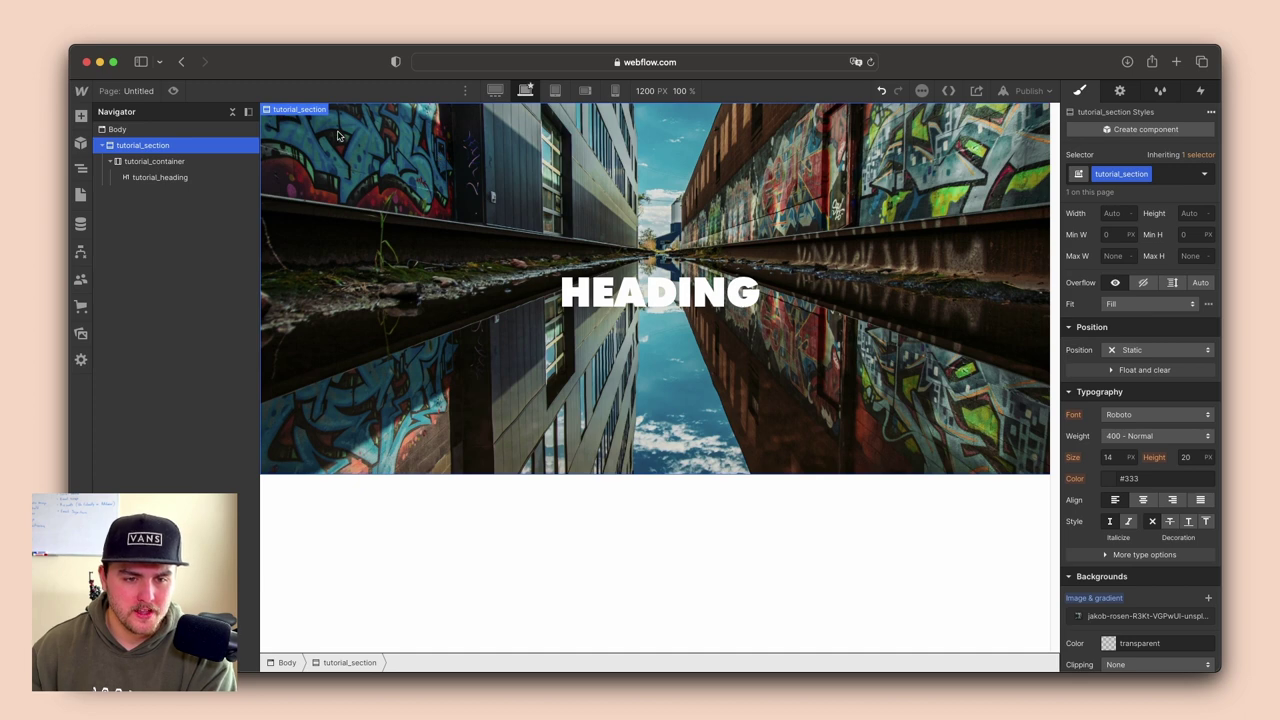
# Layer a black colour overlay at 30% opacity, rgba(0,0,0,0.3), over the section photo
pyautogui.scroll(-3, 1140, 357)
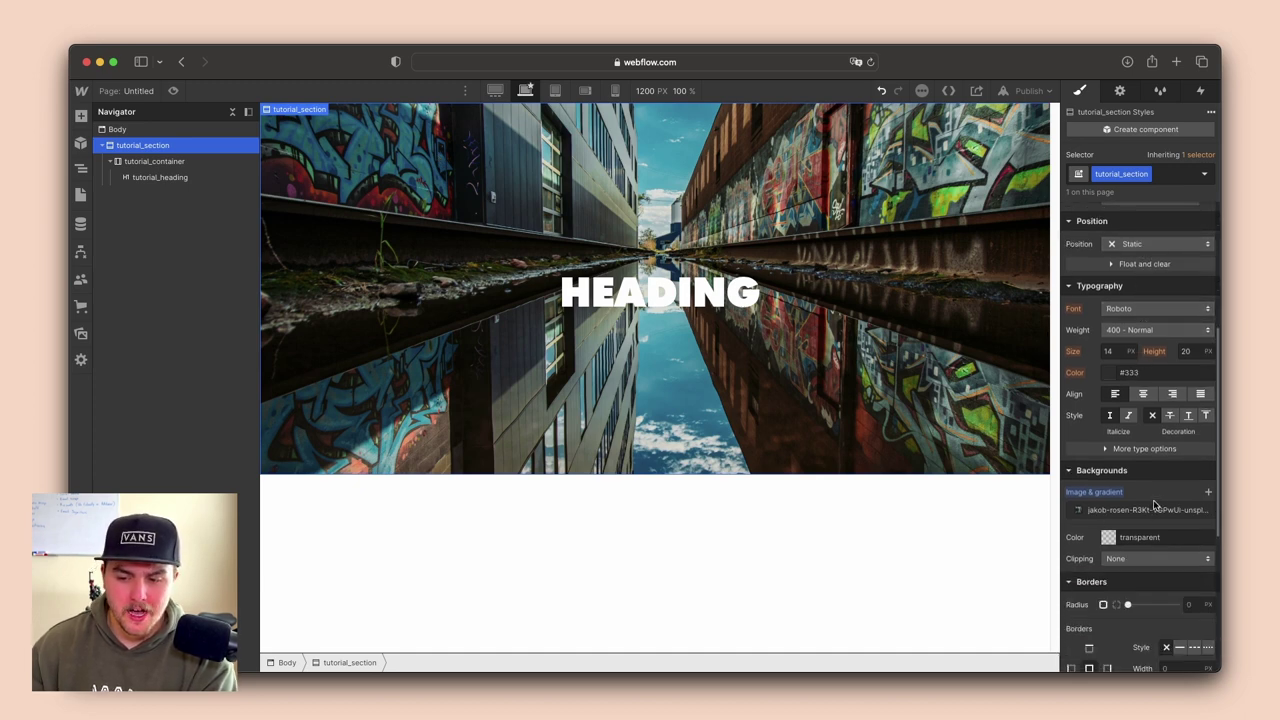
pyautogui.click(1207, 492)
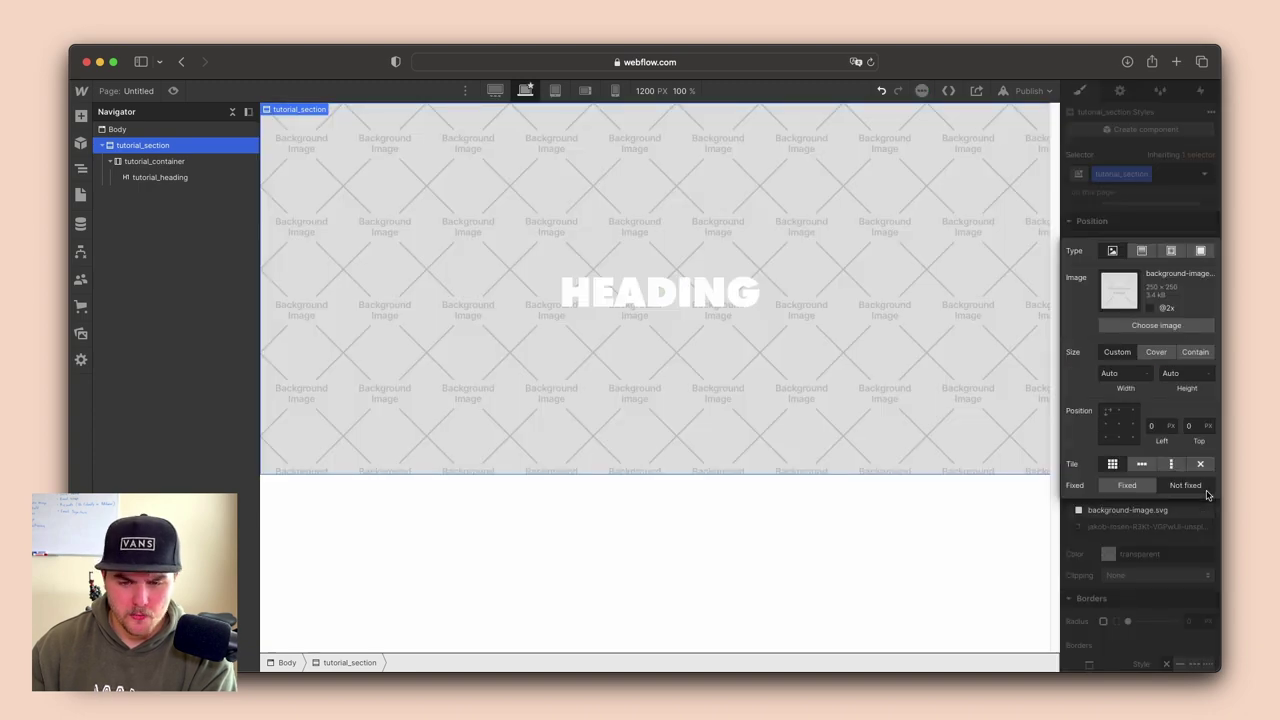
pyautogui.click(1206, 253)
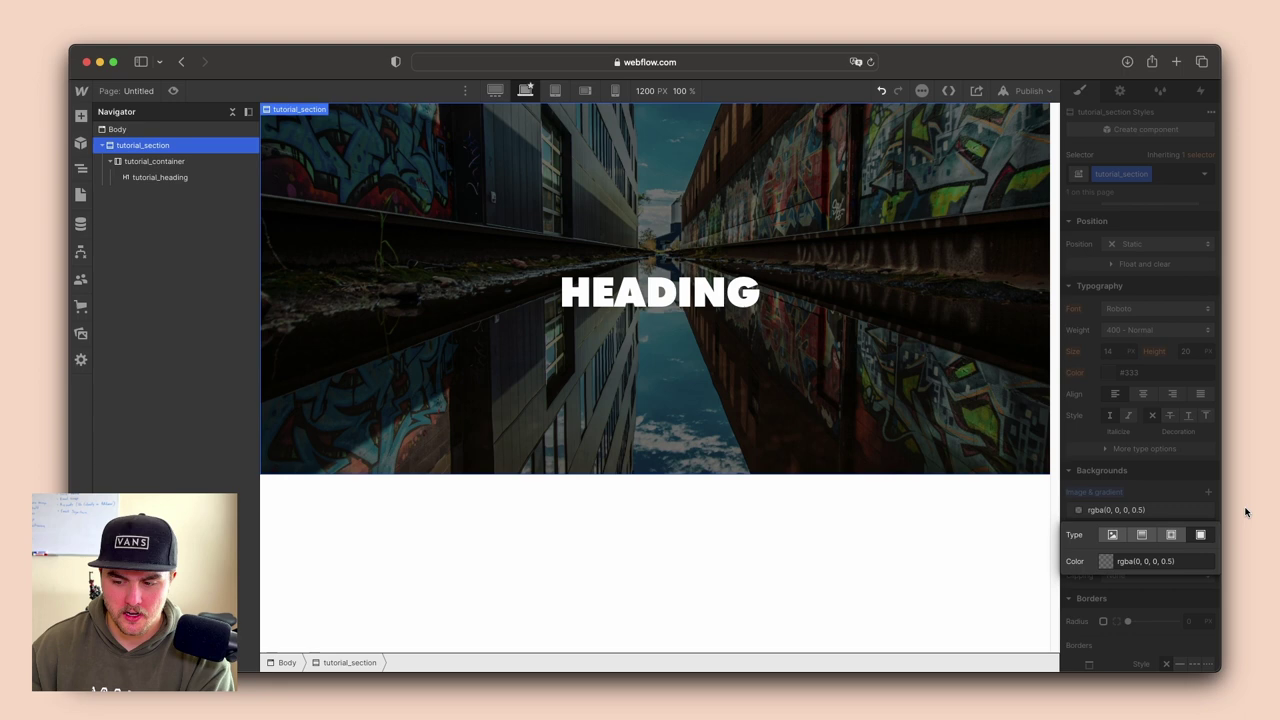
pyautogui.click(1105, 563)
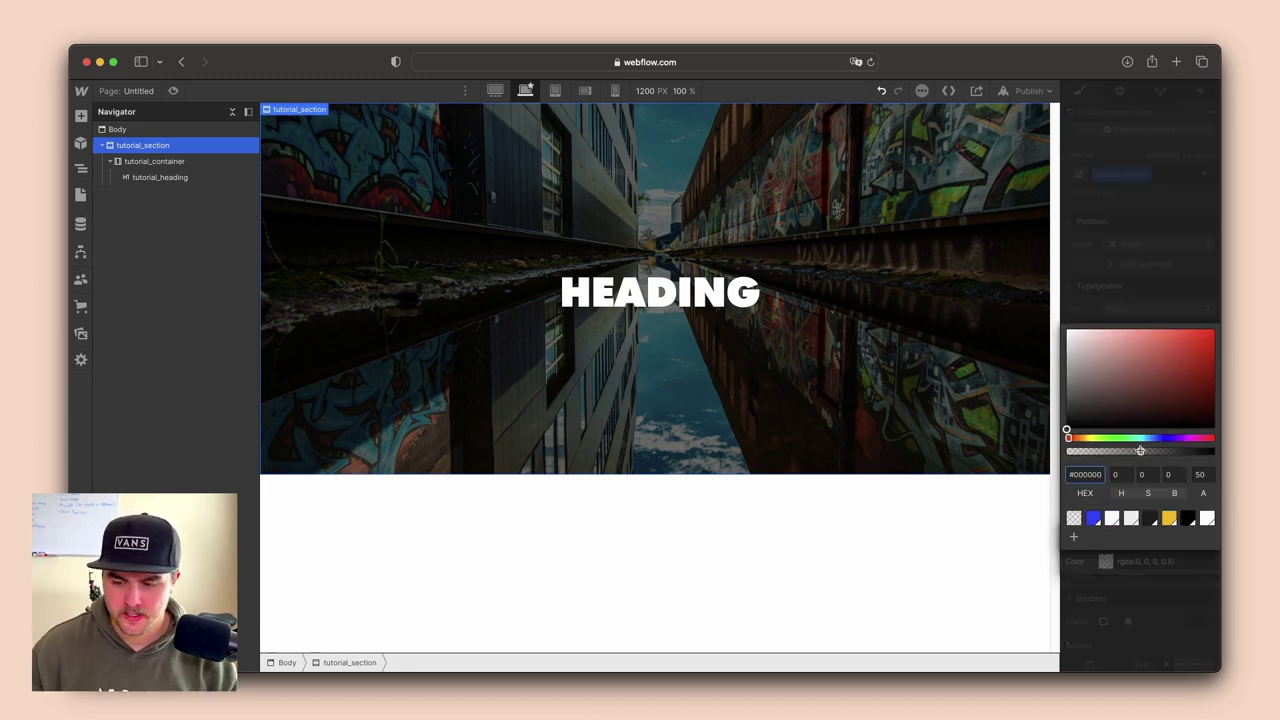
pyautogui.moveTo(1140, 451); pyautogui.dragTo(1110, 452)
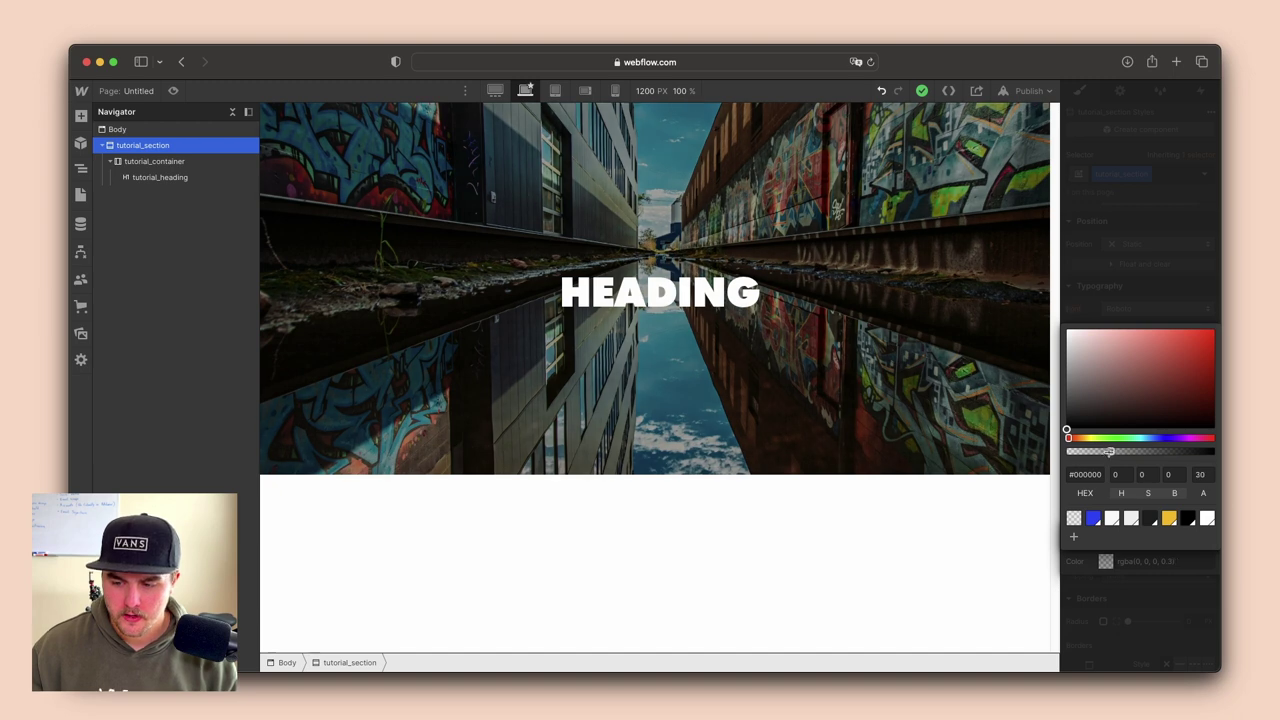
pyautogui.click(1004, 471)
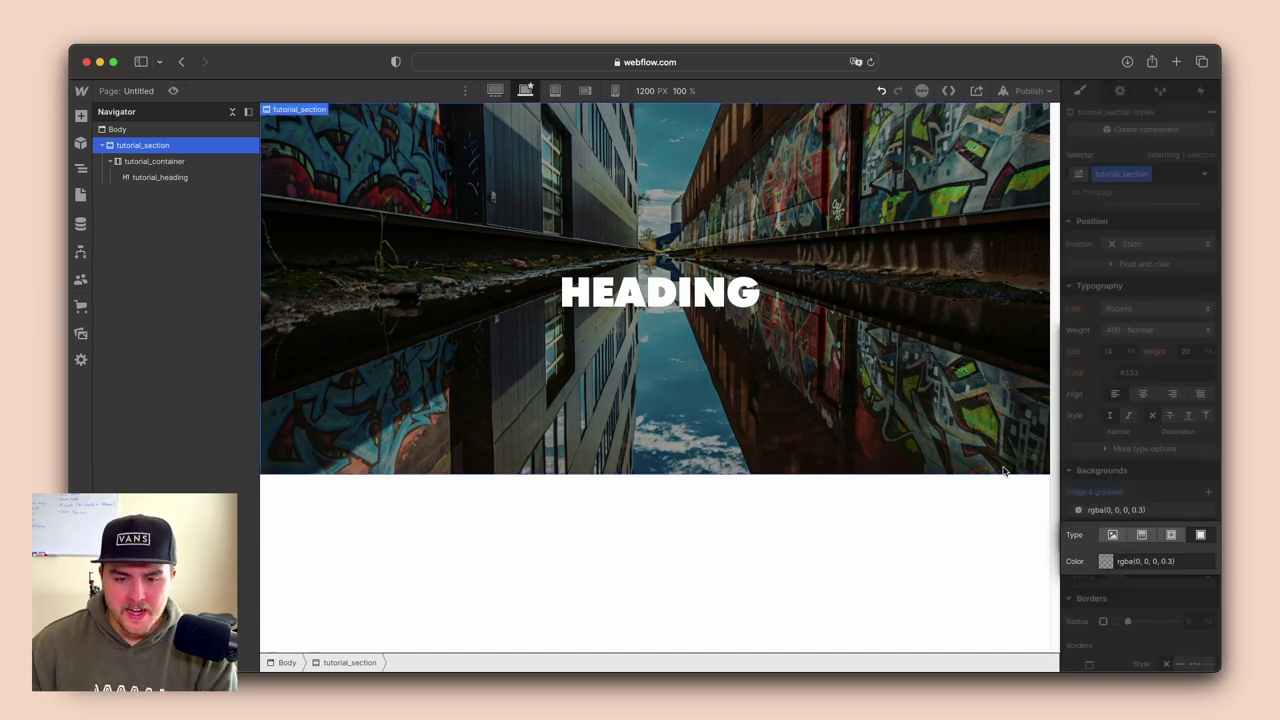
pyautogui.click(837, 517)
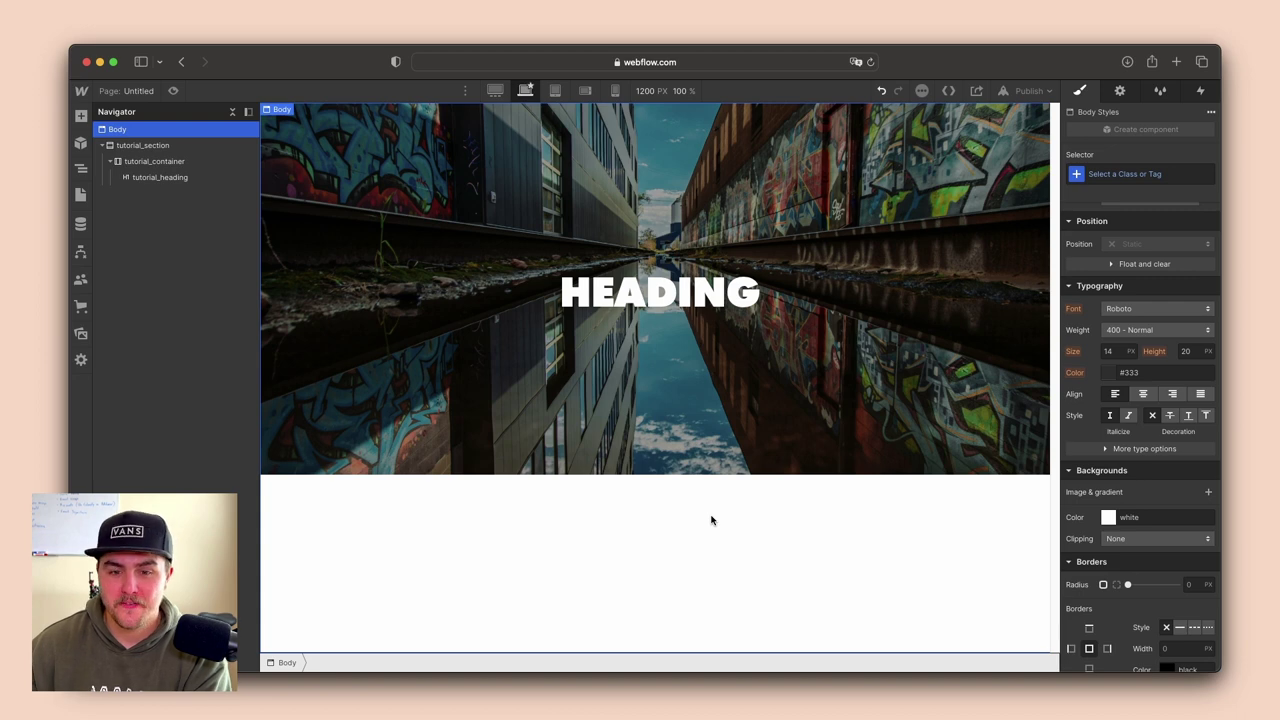
pyautogui.click(130, 145)
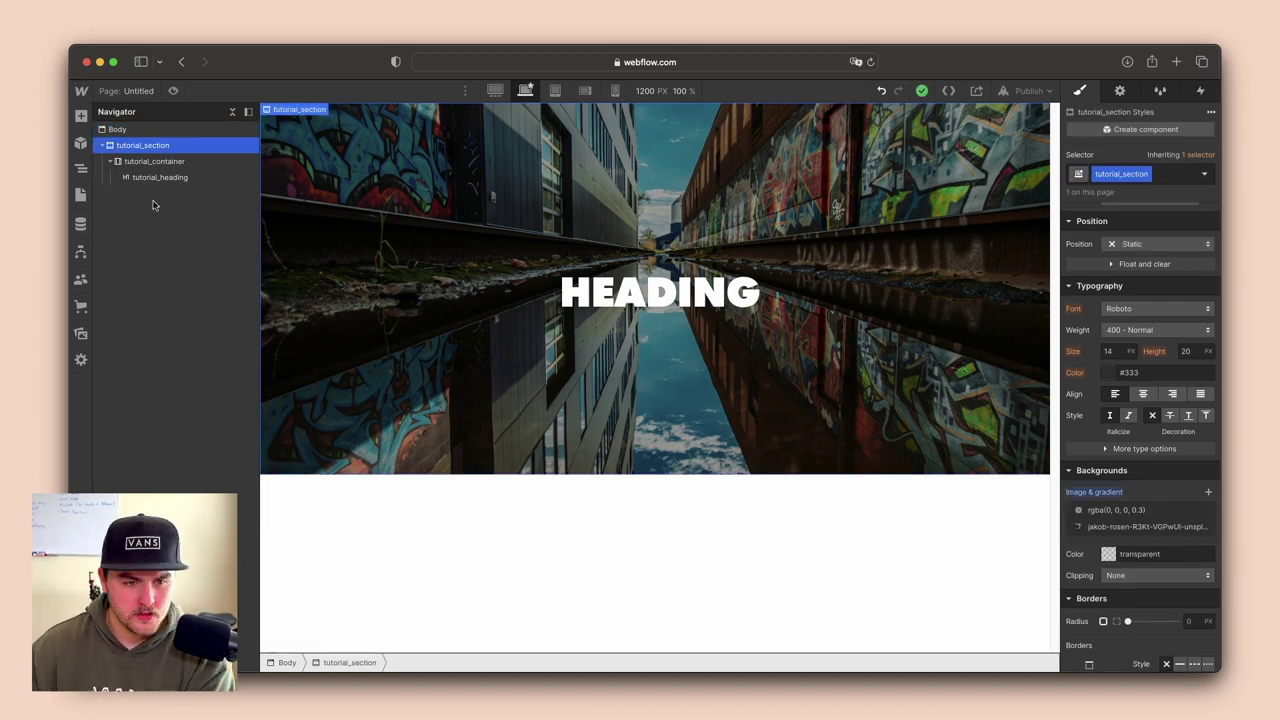
# Add a section classed tutorial_section2 below the hero, with a Container inside
pyautogui.click(103, 145)
pyautogui.click(81, 116)
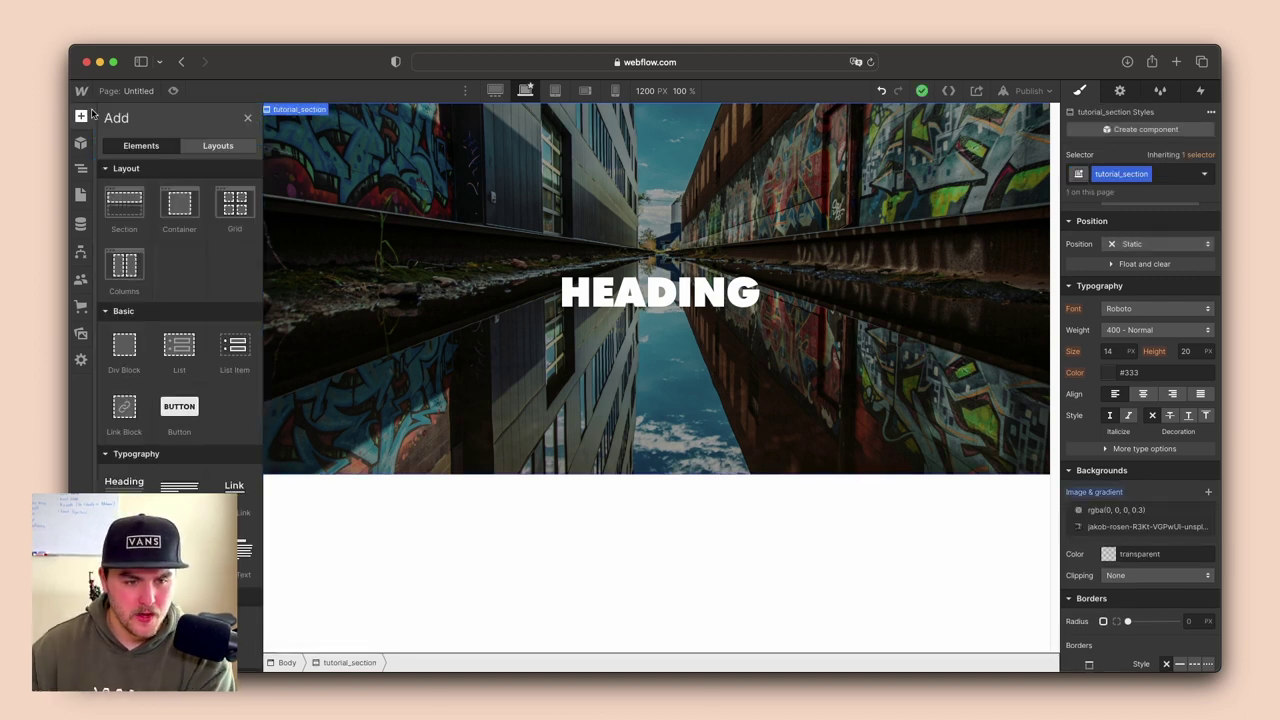
pyautogui.moveTo(124, 207); pyautogui.dragTo(392, 510)
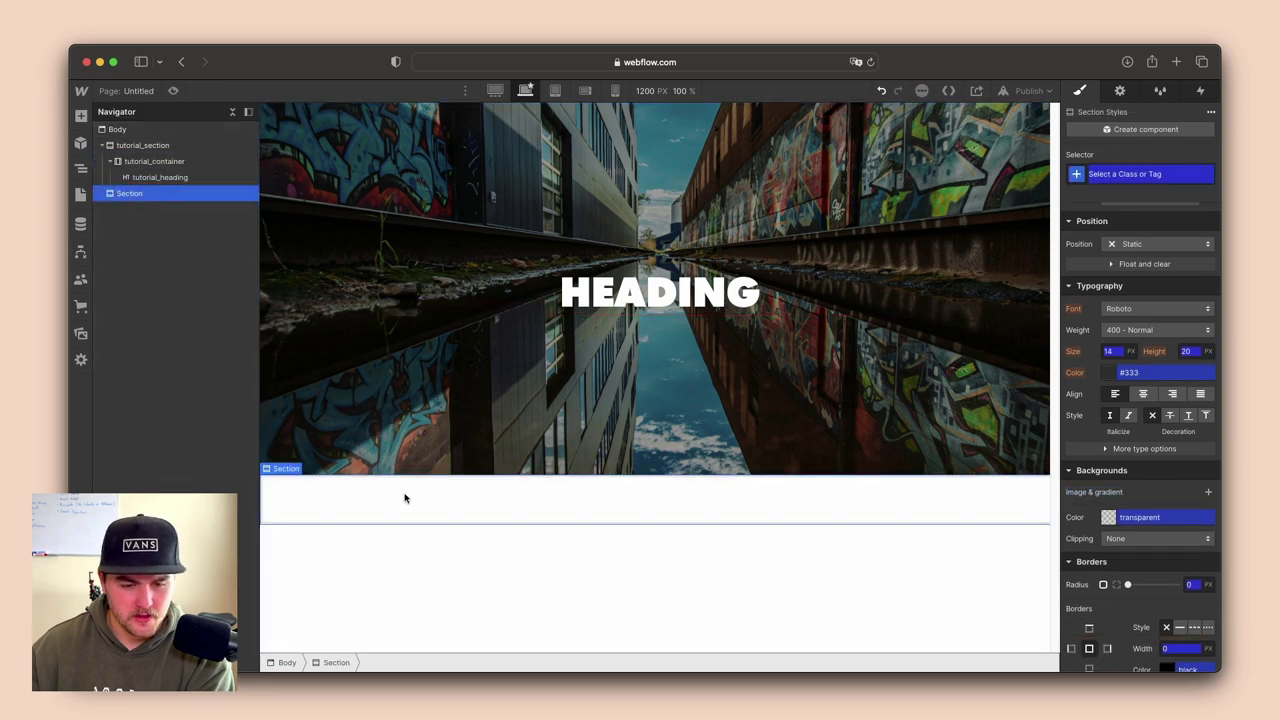
pyautogui.press('super+Return')
pyautogui.write('tu')
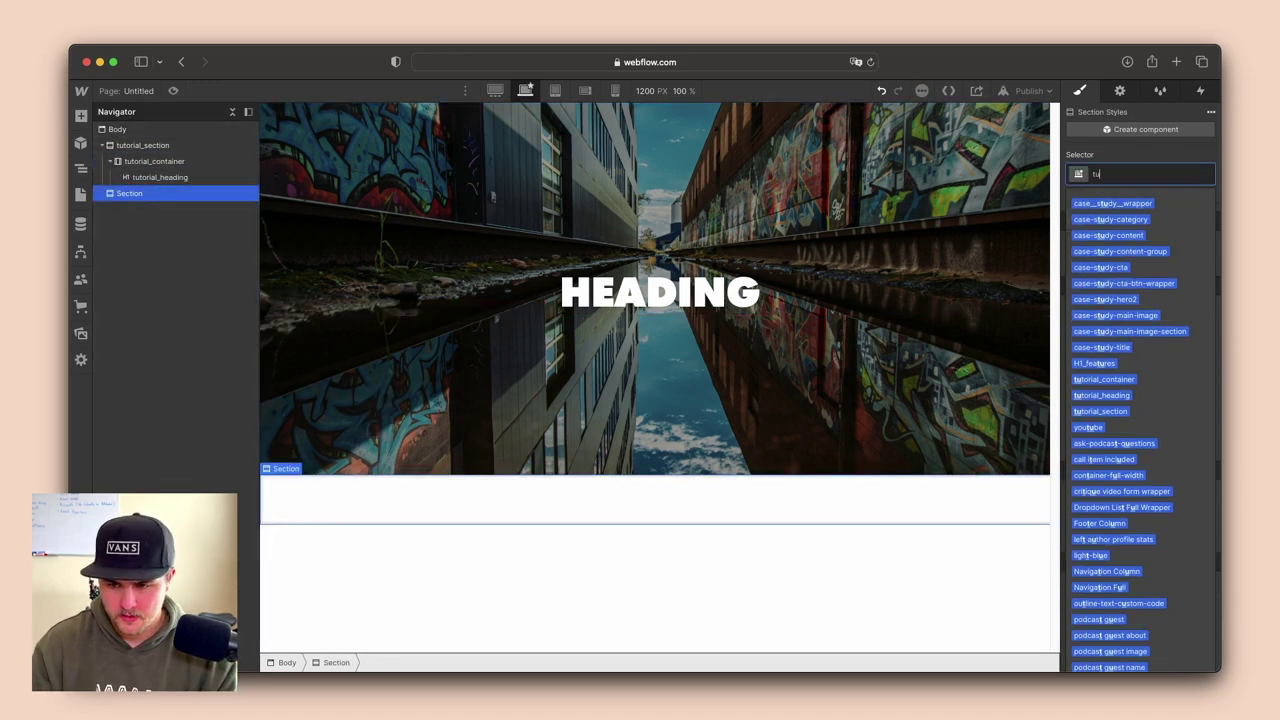
pyautogui.write('torial_se')
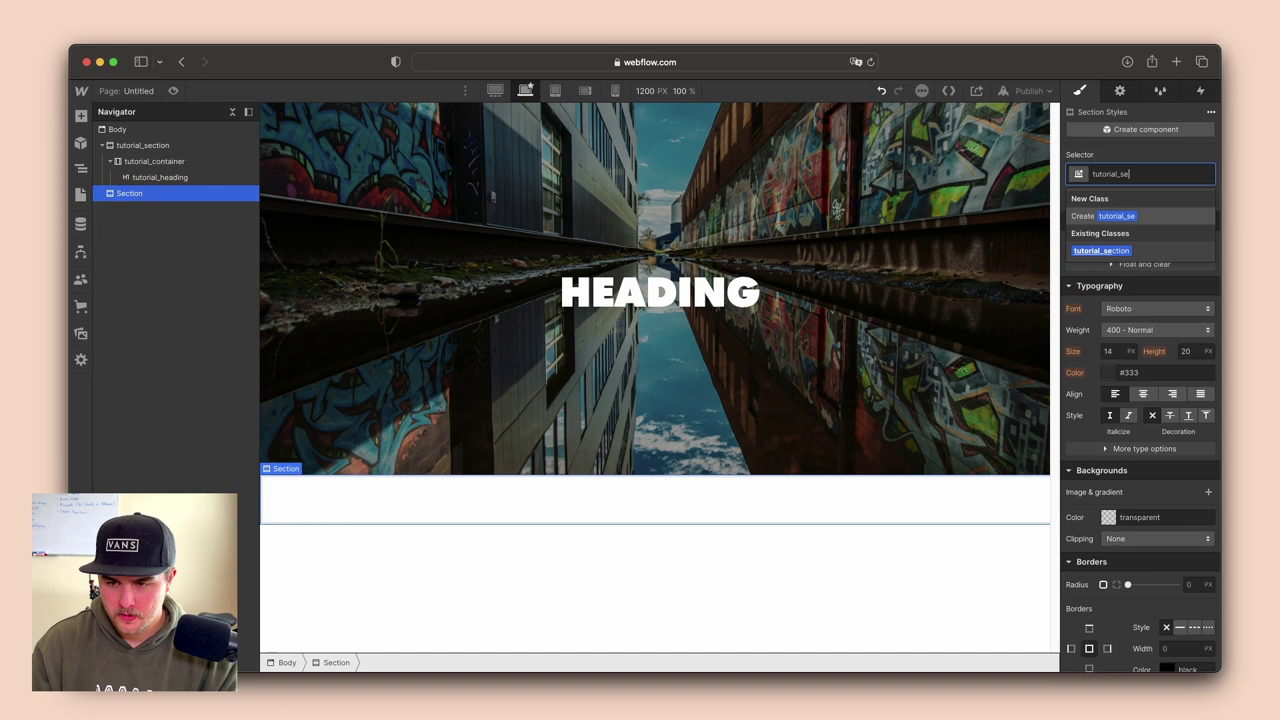
pyautogui.write('ction2')
pyautogui.press('Return')
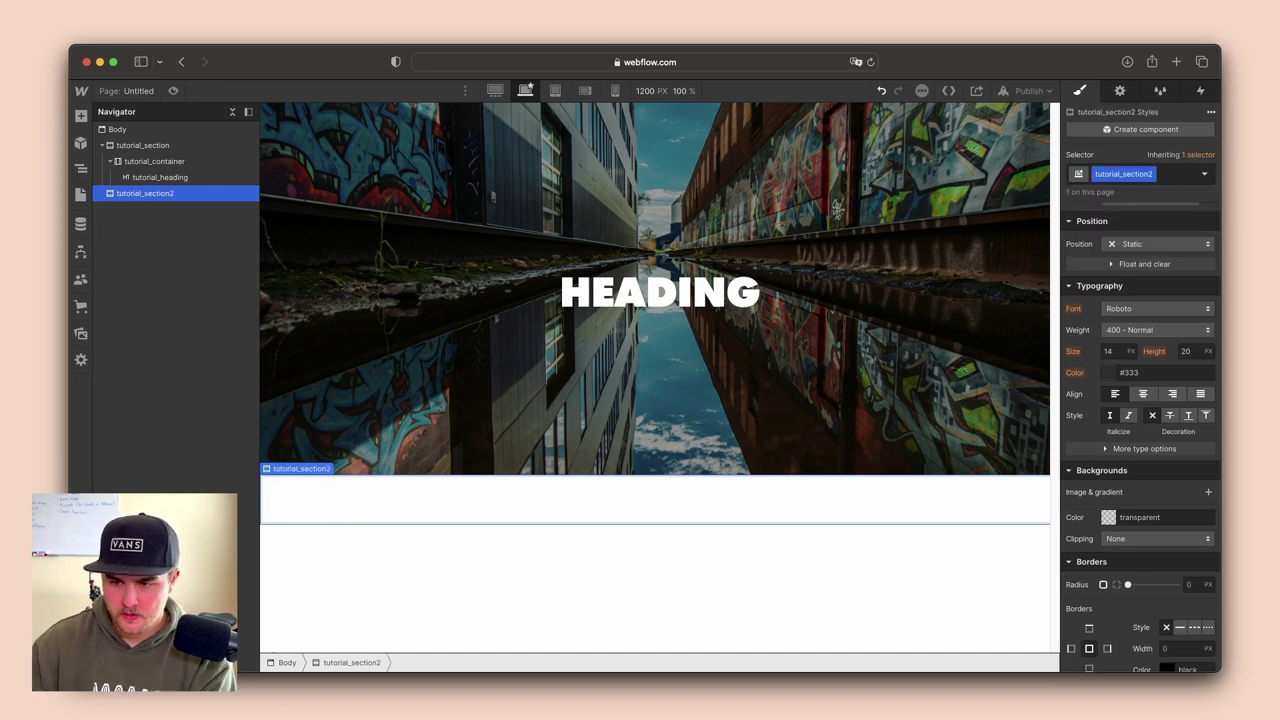
pyautogui.press('super+e')
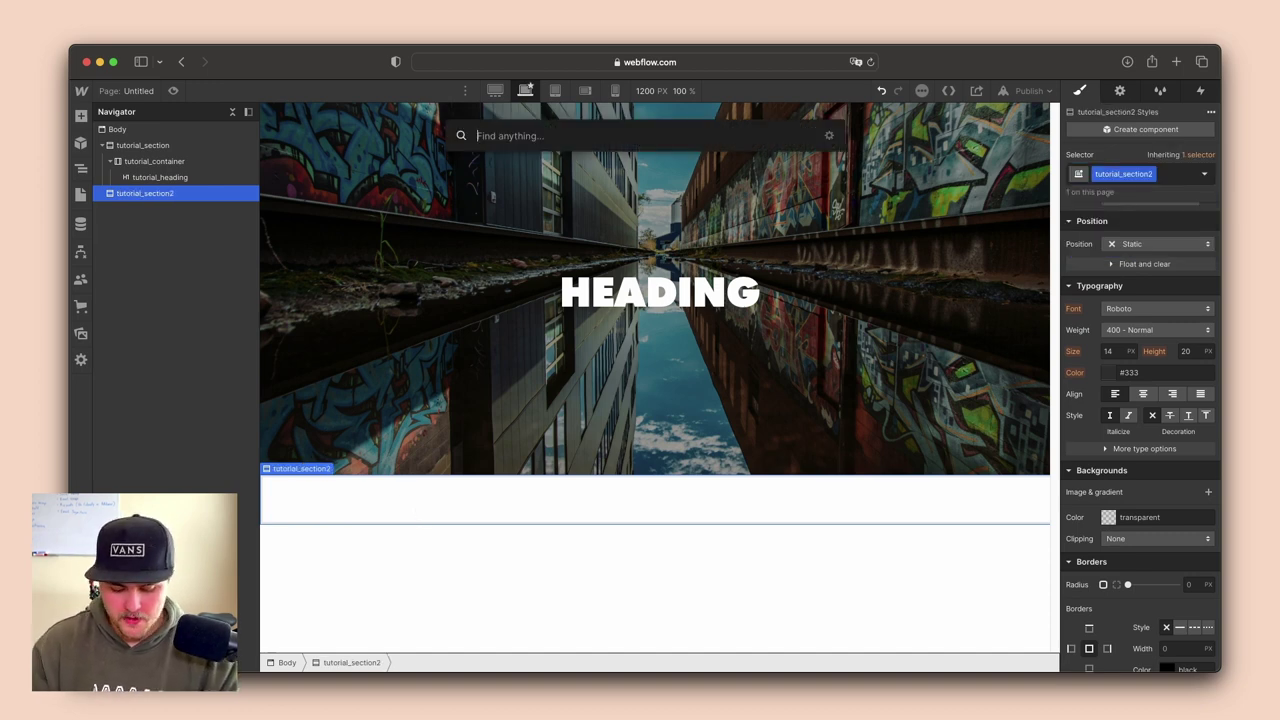
pyautogui.write('con')
pyautogui.press('Return')
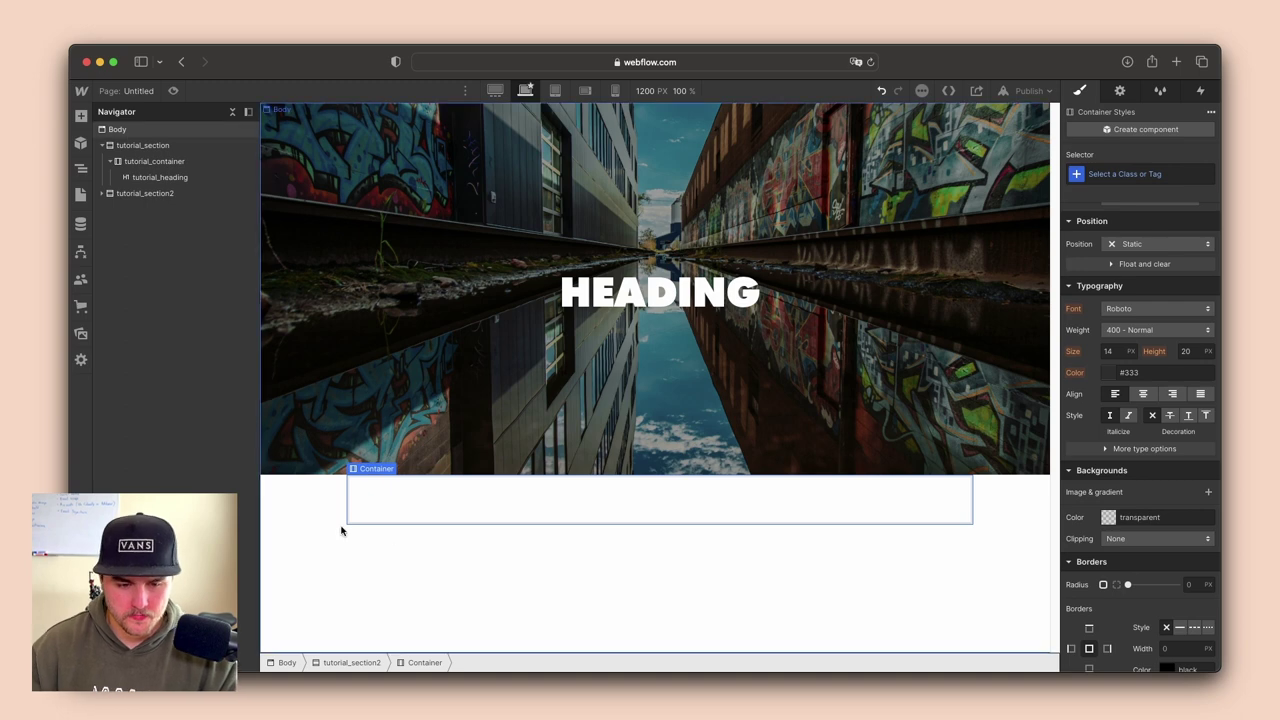
# Set tutorial_section2's top and bottom padding to 5rem
pyautogui.click(323, 506)
pyautogui.scroll(5, 1150, 350)
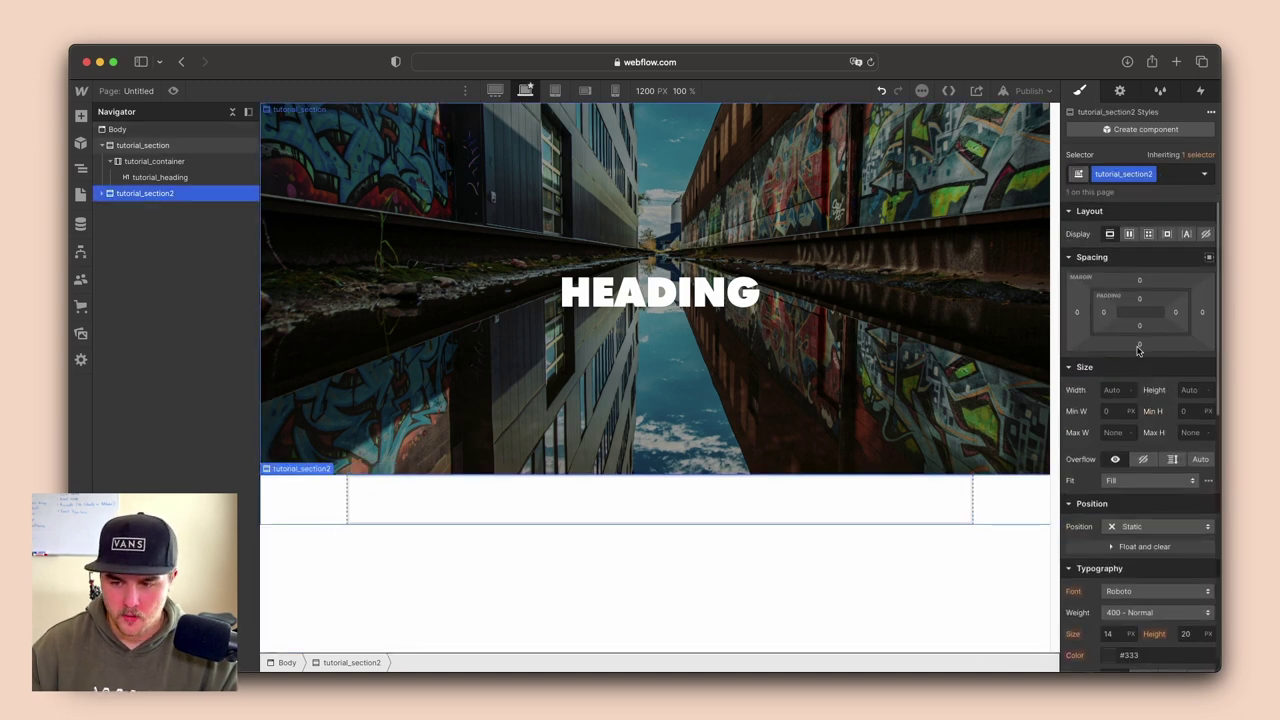
pyautogui.click(1142, 300)
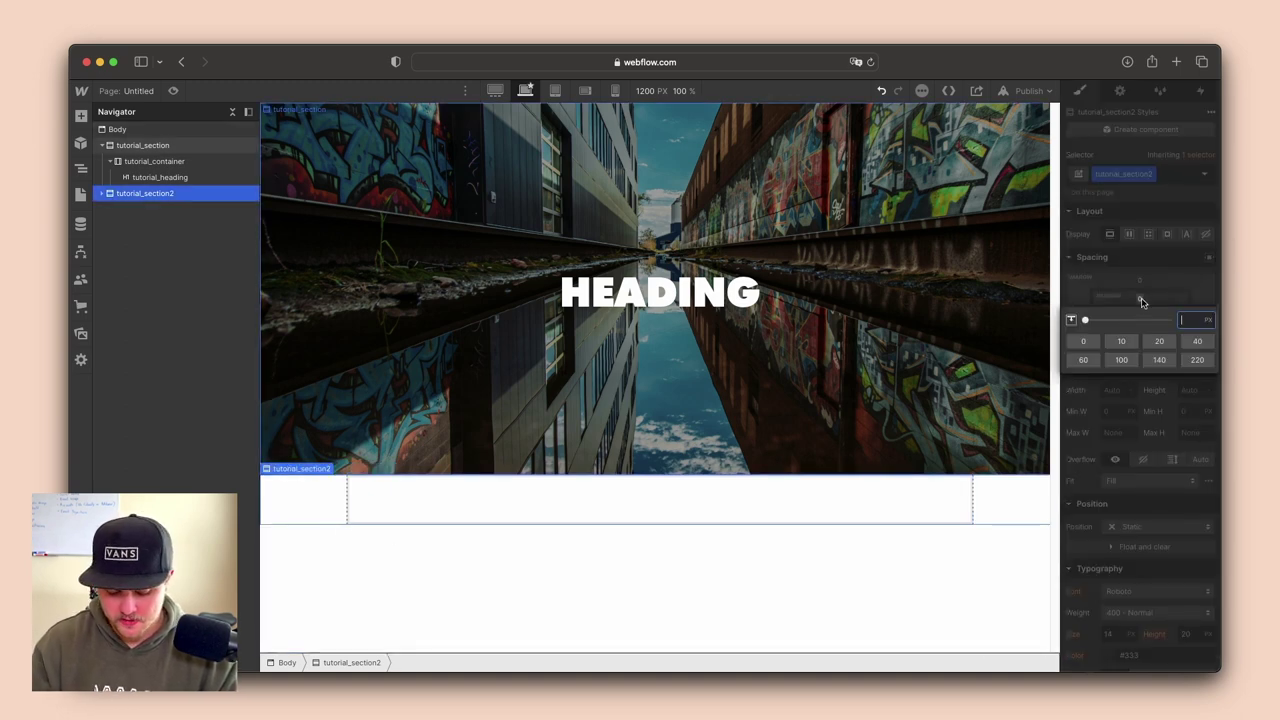
pyautogui.write('10rem')
pyautogui.press('Return')
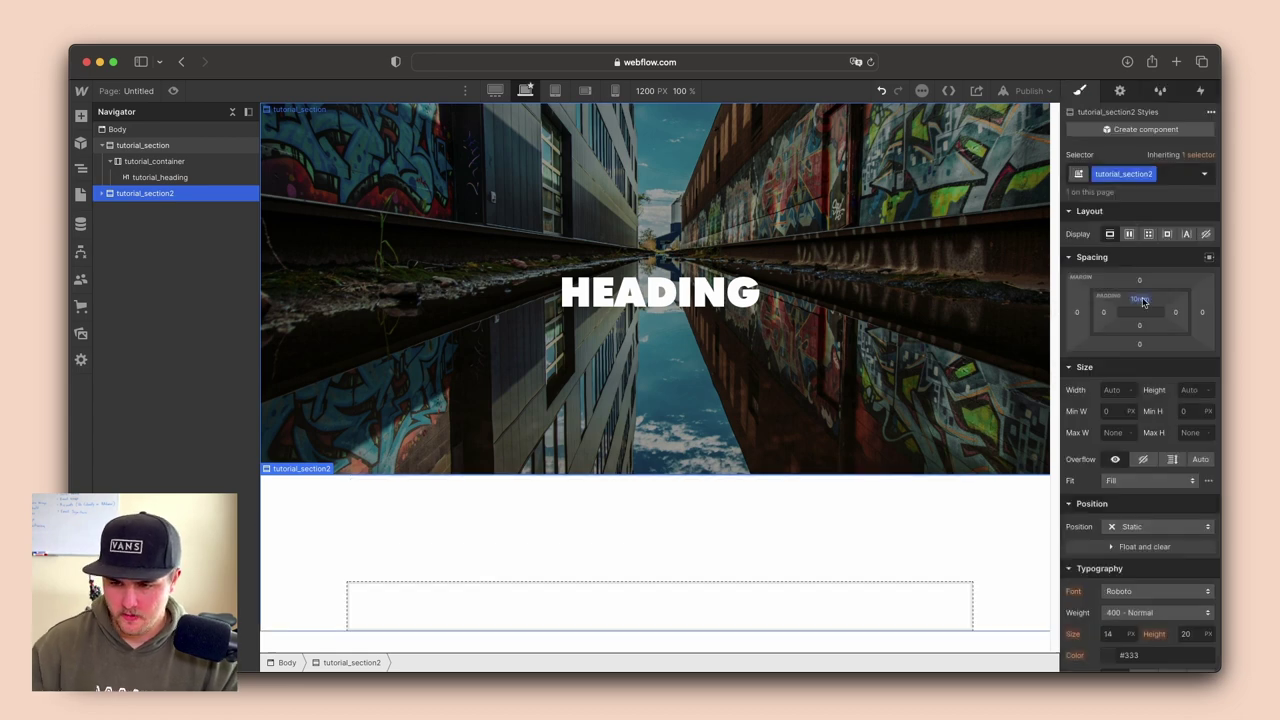
pyautogui.moveTo(1143, 302); pyautogui.dragTo(1160, 262)
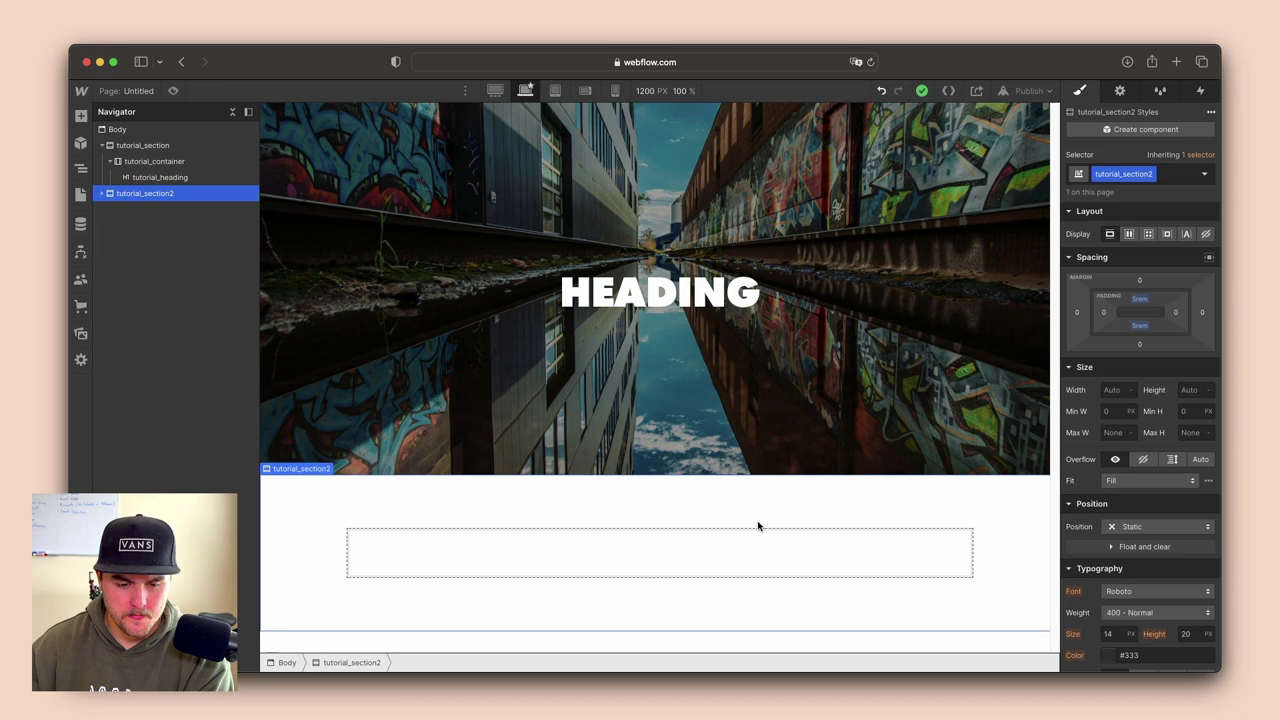
pyautogui.click(731, 557)
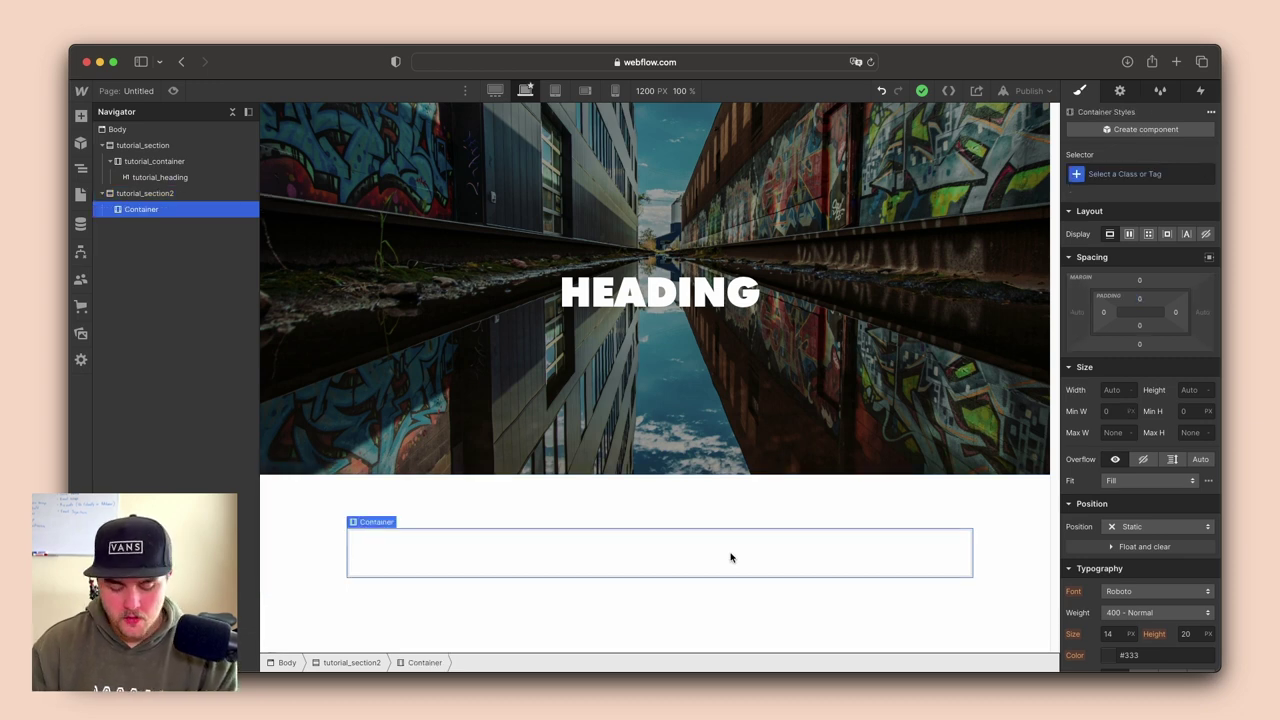
# Add a Div Block inside the tutorial_section2 container and give it the class image_wrapper
pyautogui.press('super+e')
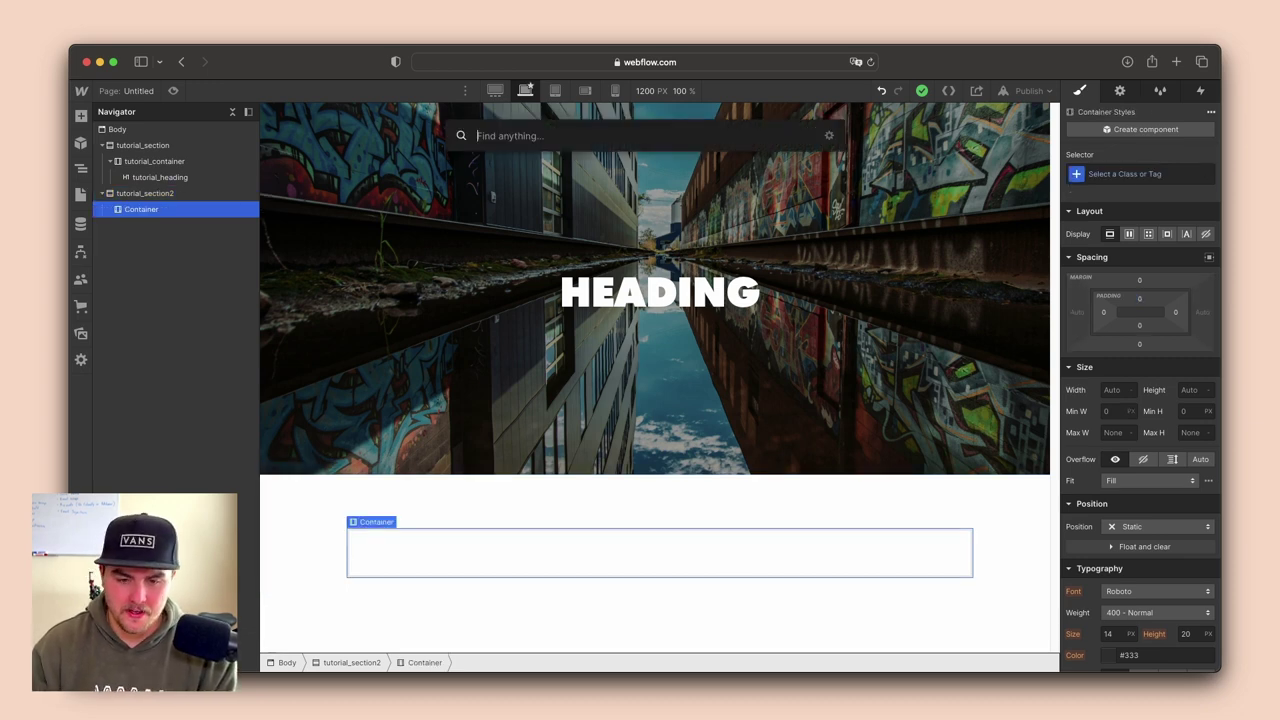
pyautogui.write('div')
pyautogui.press('Return')
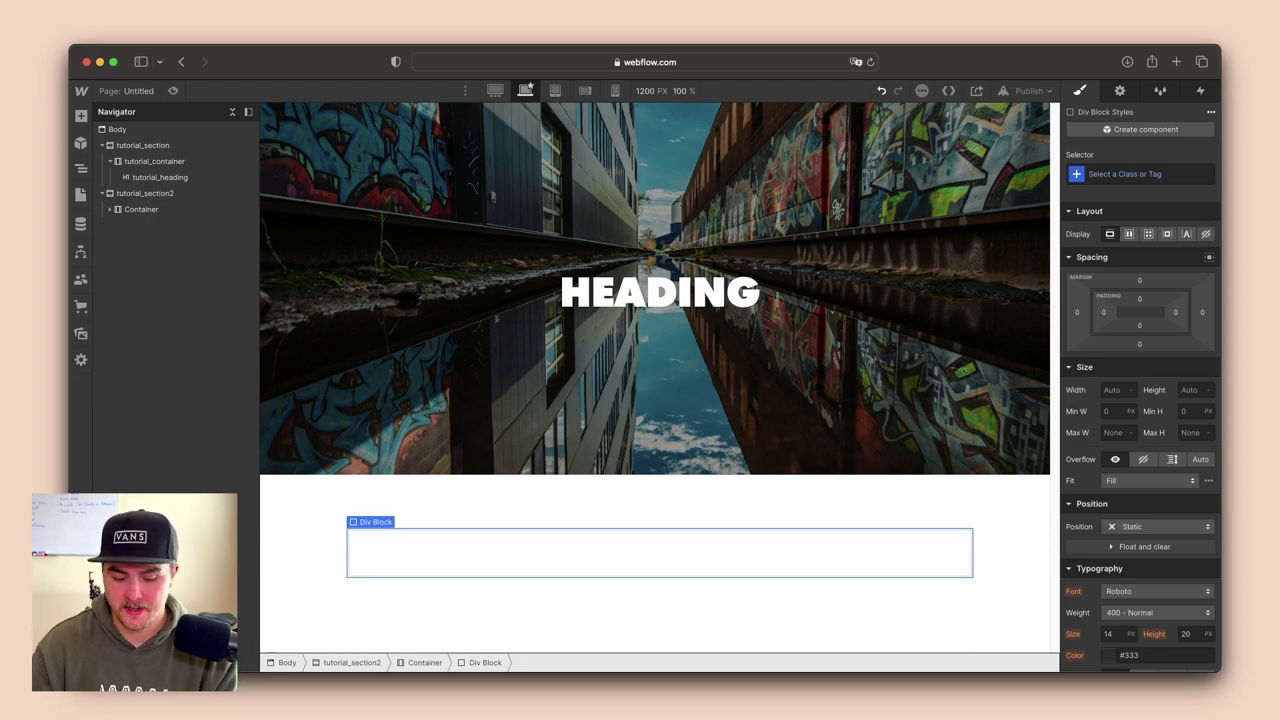
pyautogui.press('super+Tab')
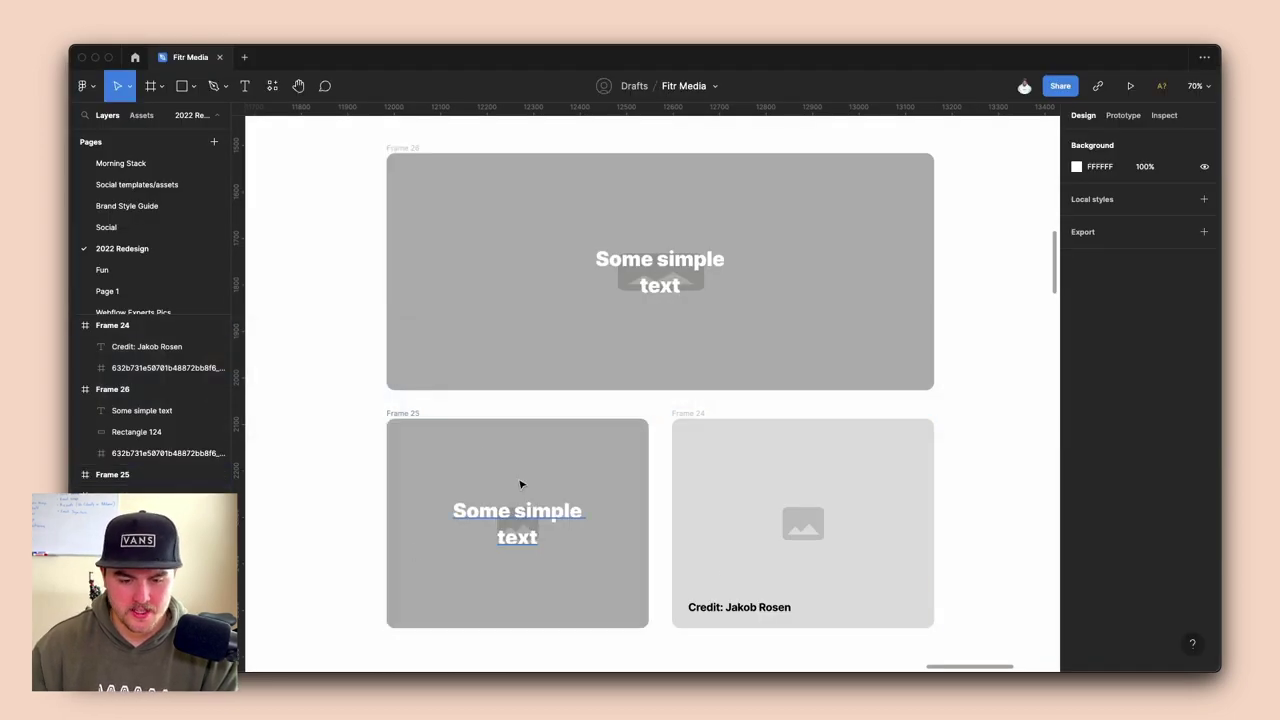
pyautogui.press('super+Tab')
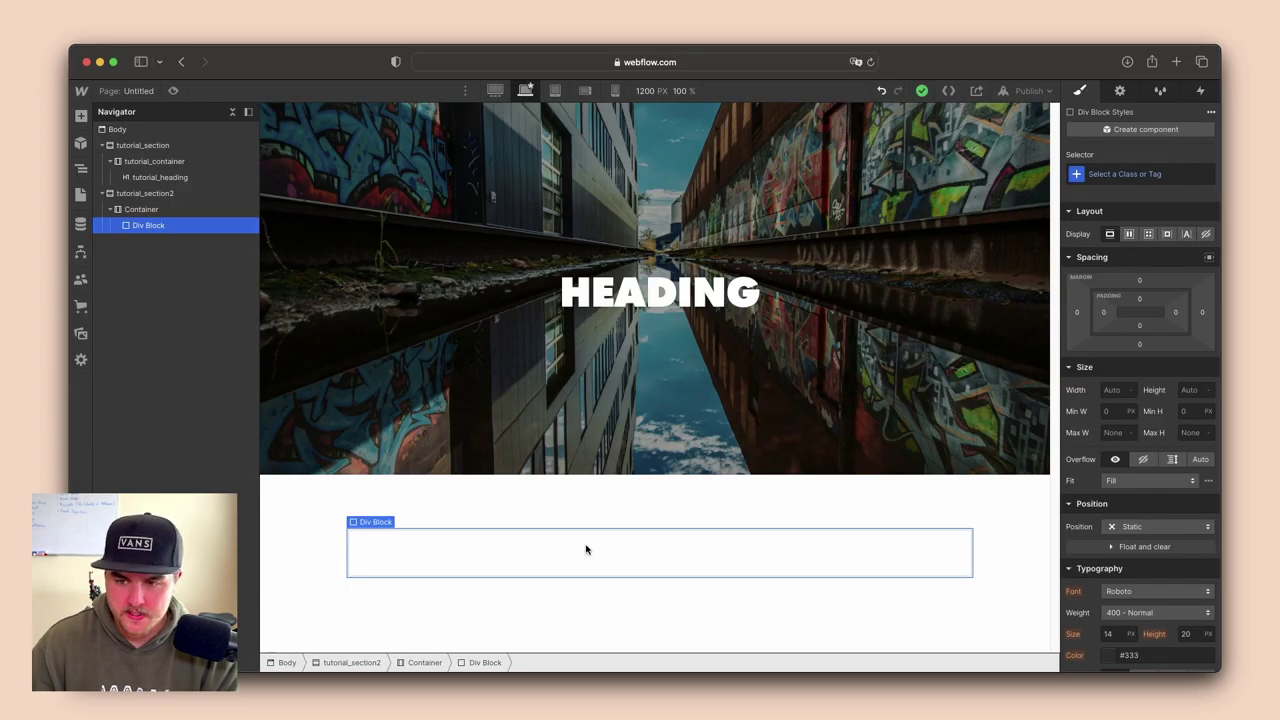
pyautogui.press('super+Return')
pyautogui.write('im')
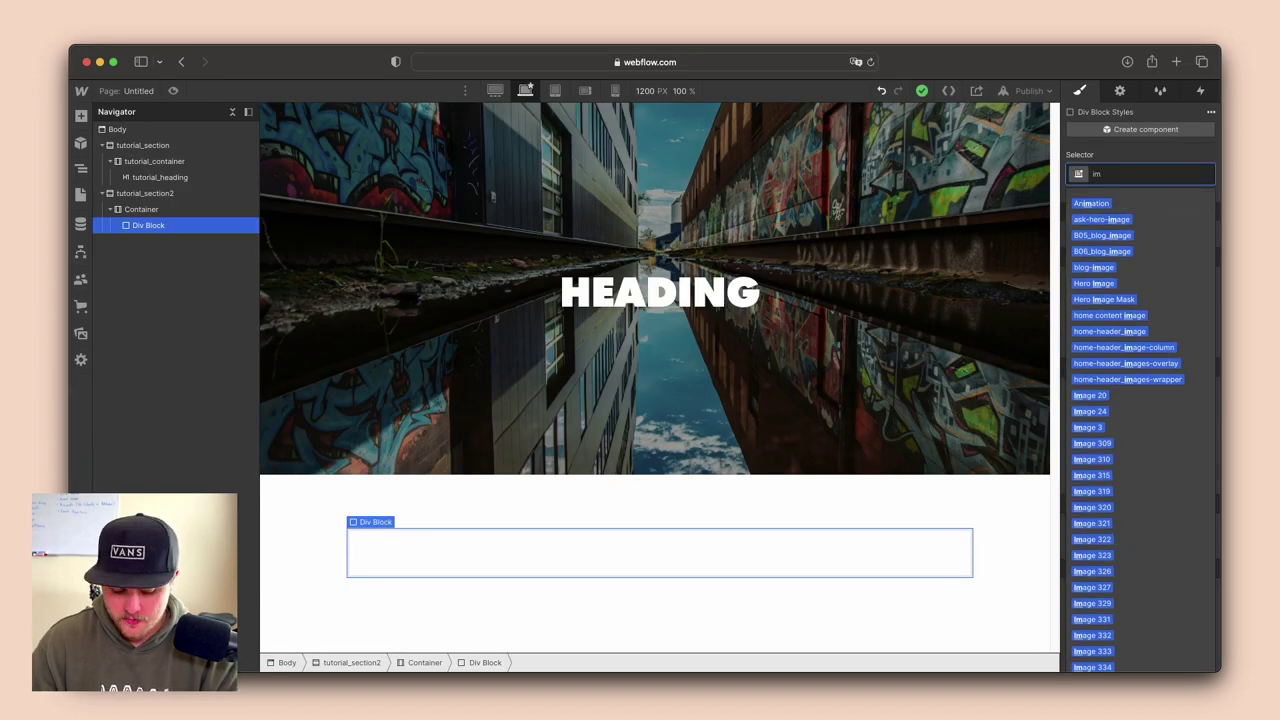
pyautogui.write('age_wrapper')
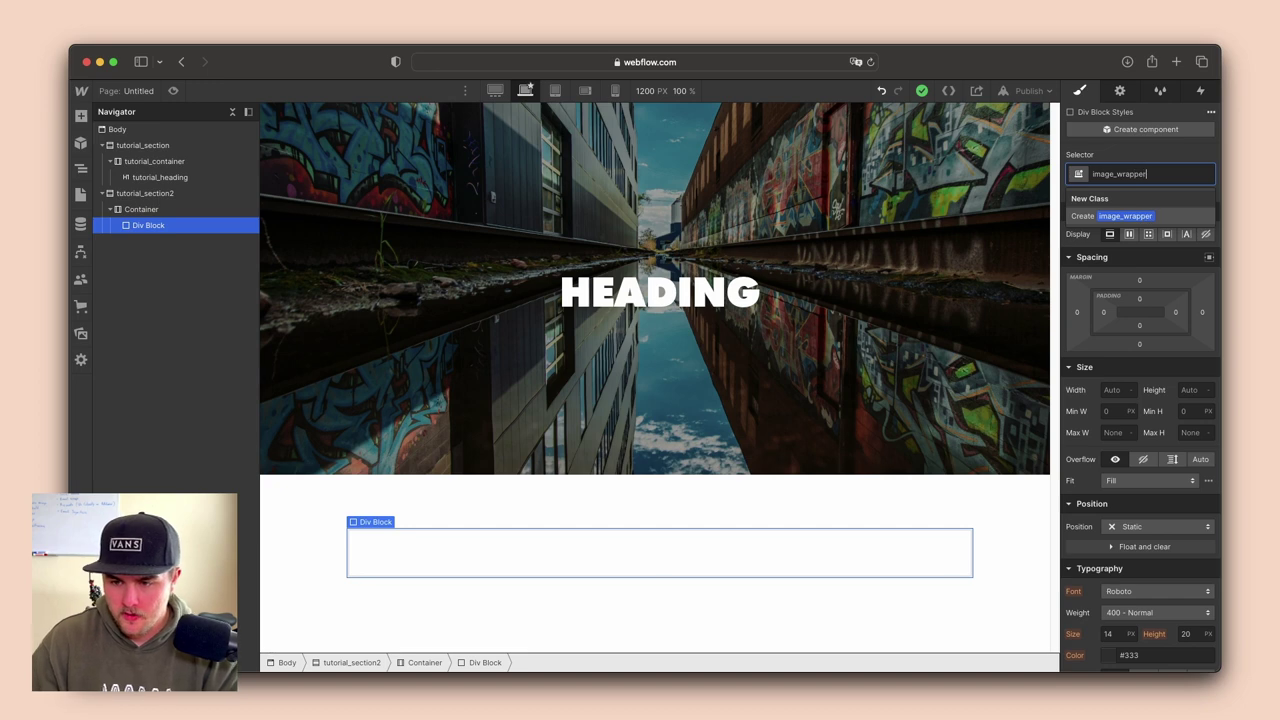
pyautogui.press('Return')
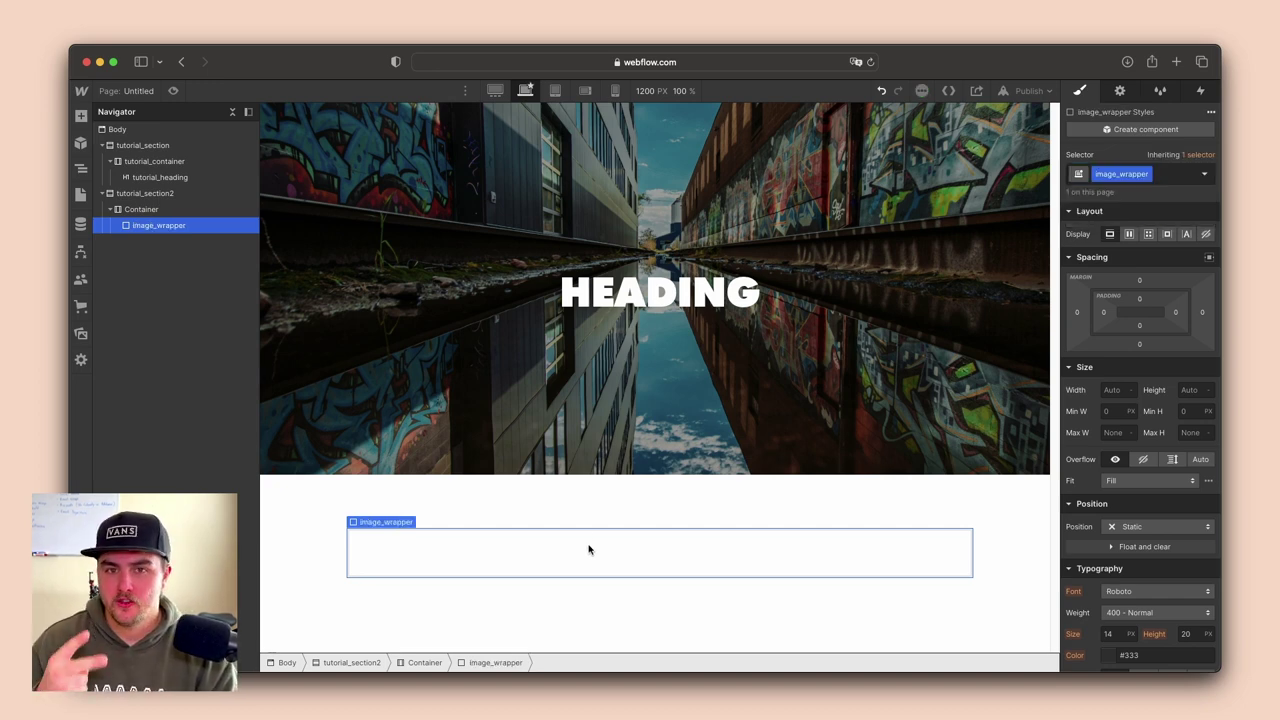
# Insert an Image and a Text Block below it inside image_wrapper
pyautogui.press('super+e')
pyautogui.write('ima')
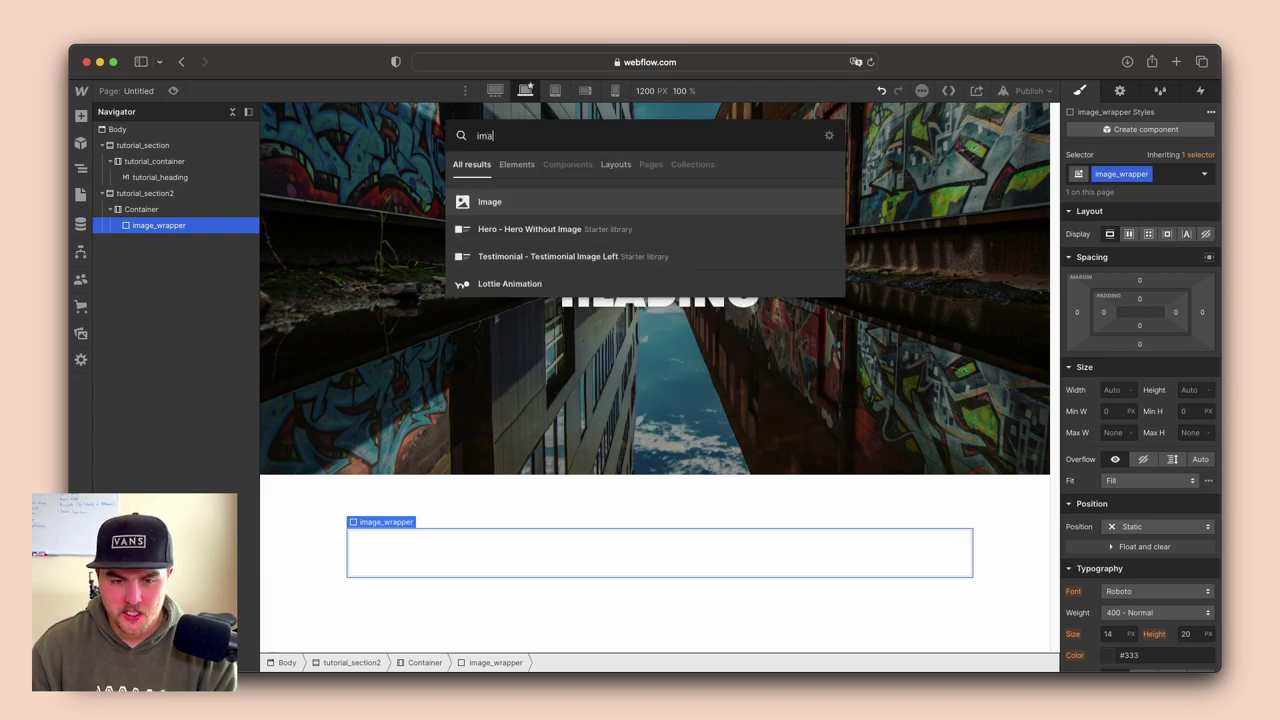
pyautogui.press('Return')
pyautogui.press('super+e')
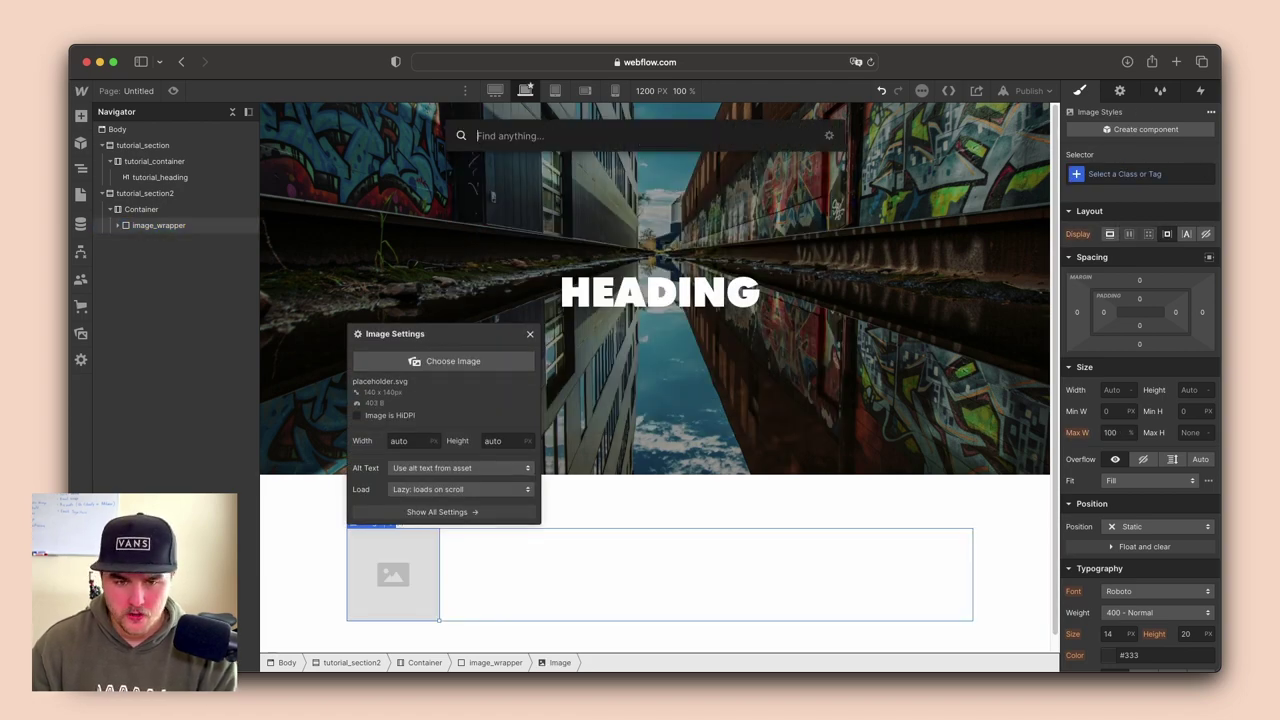
pyautogui.write('te')
pyautogui.press('Down')
pyautogui.press('Return')
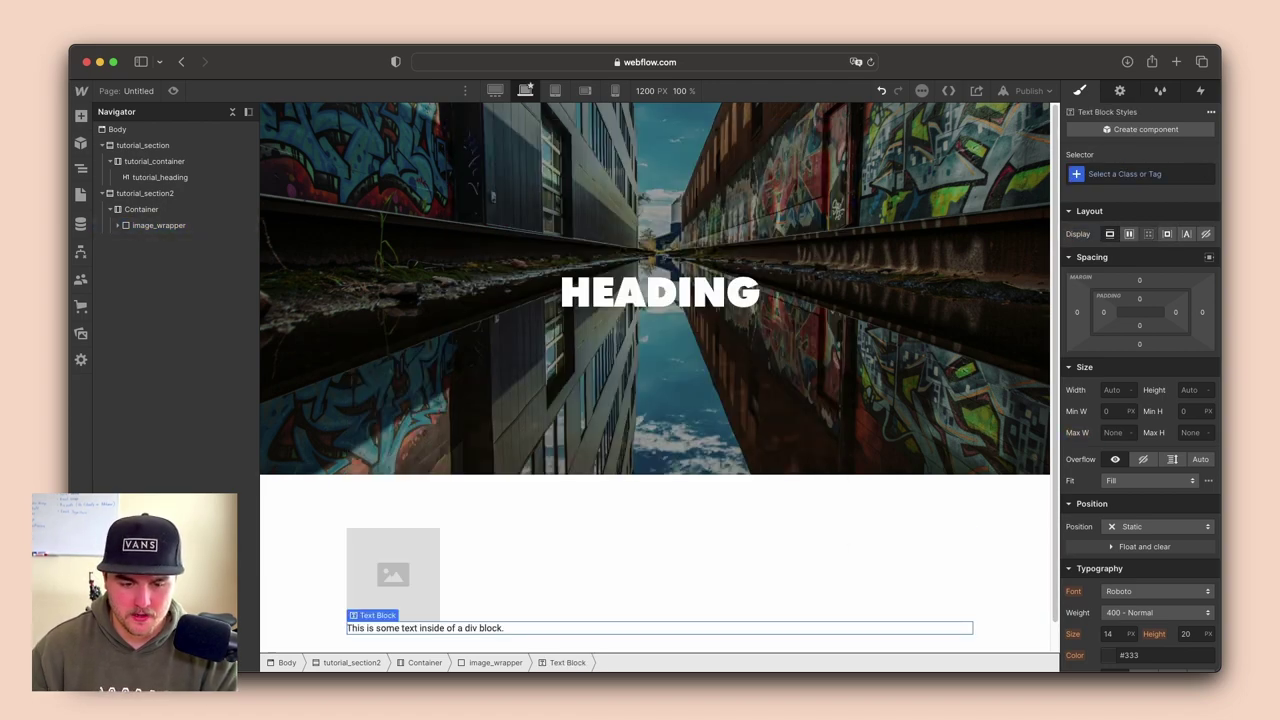
pyautogui.scroll(-1, 599, 537)
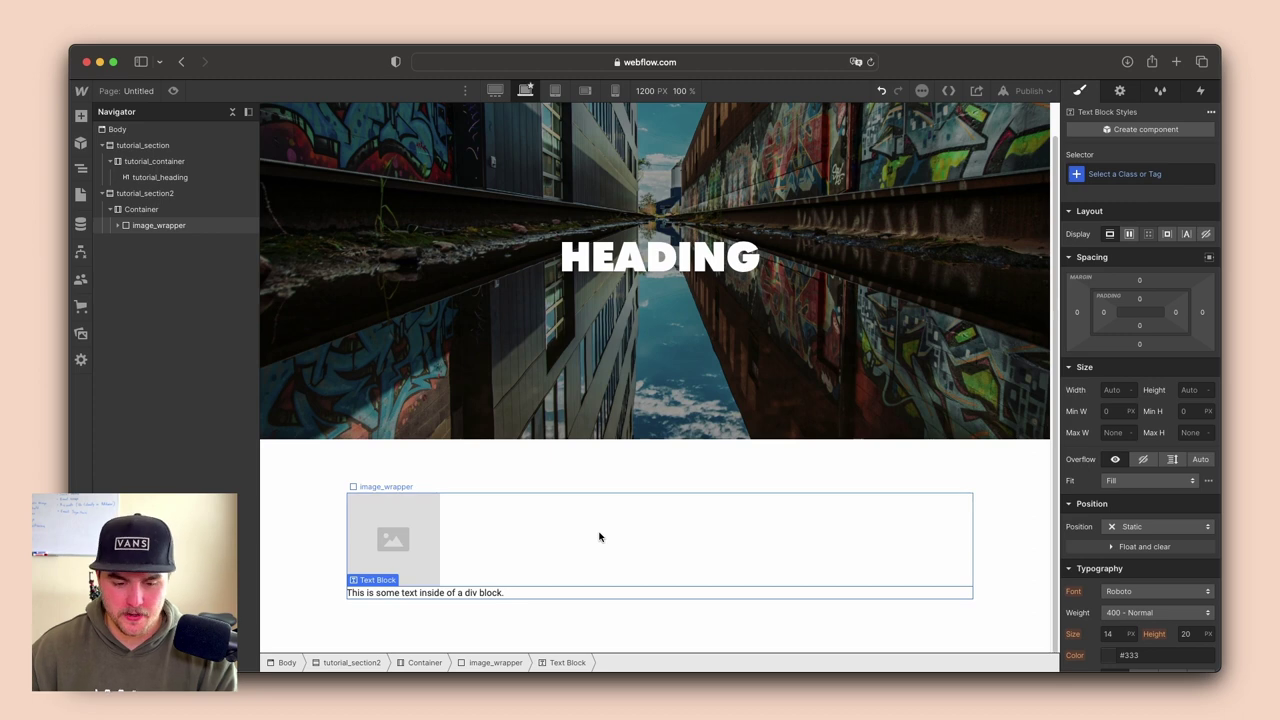
# Give the image the class tutorial_image and the text block the class tutorial_text
pyautogui.click(436, 541)
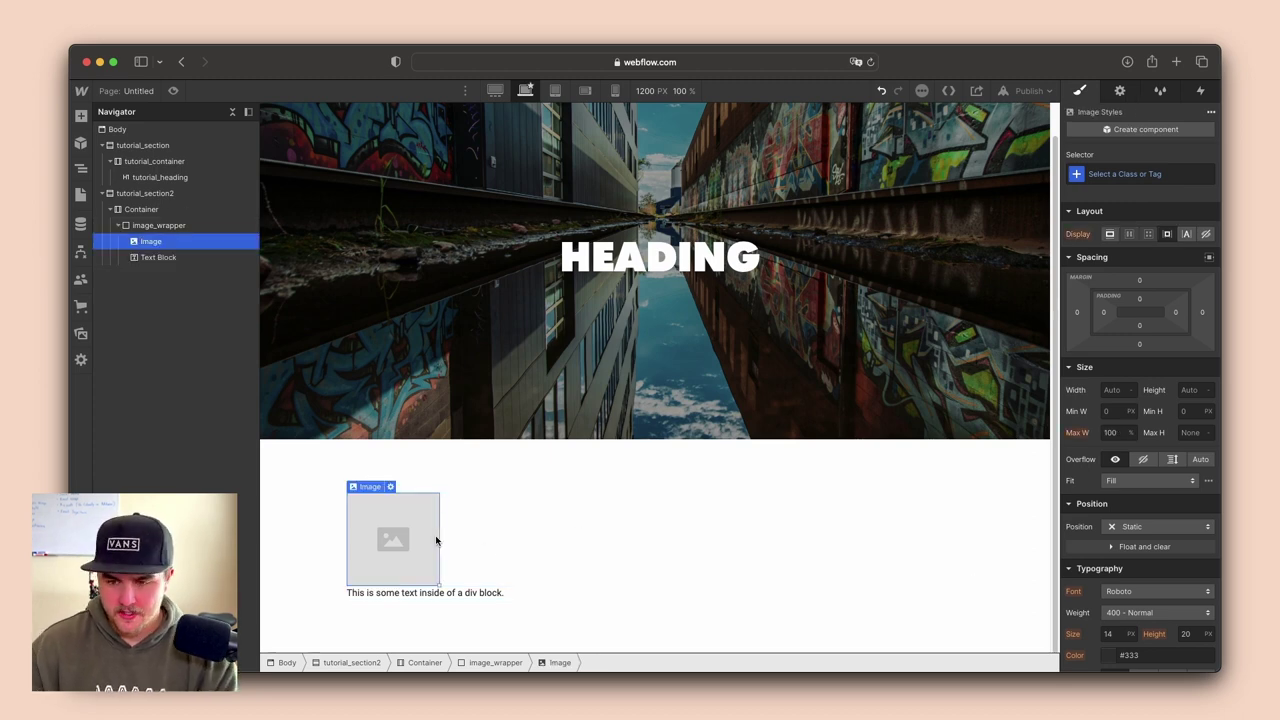
pyautogui.press('super+Return')
pyautogui.write('tutorial')
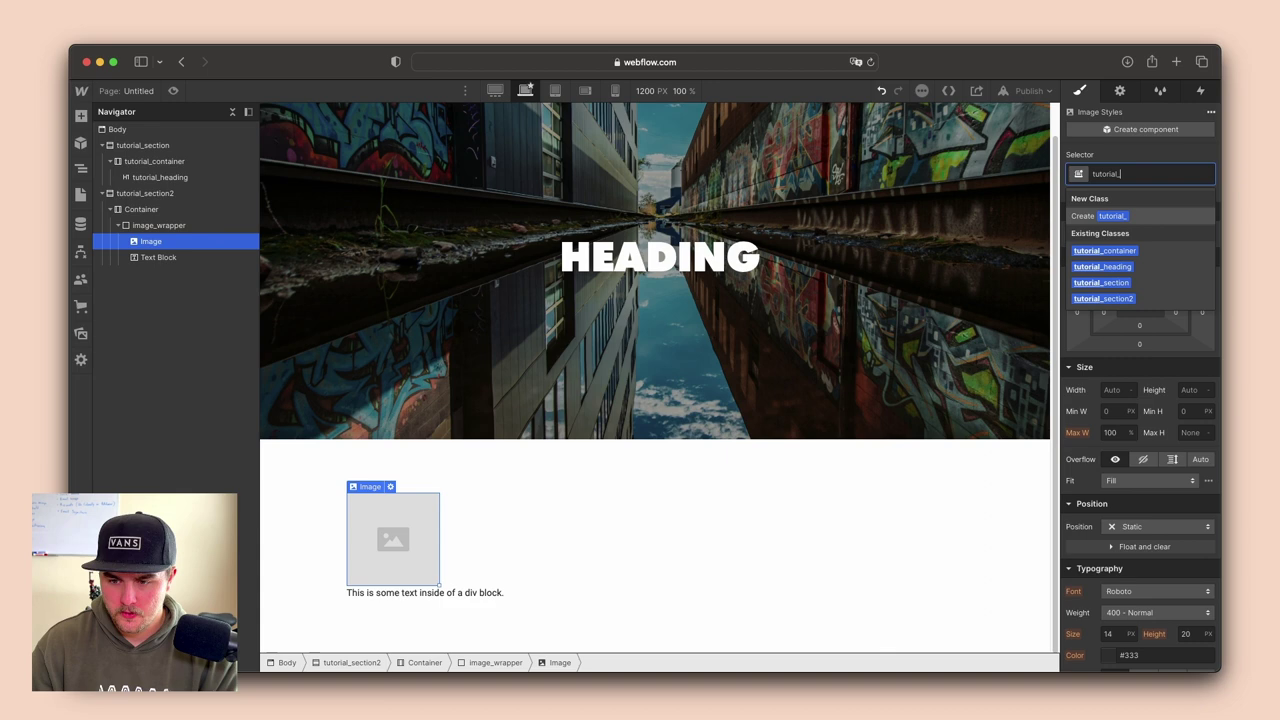
pyautogui.write('_image')
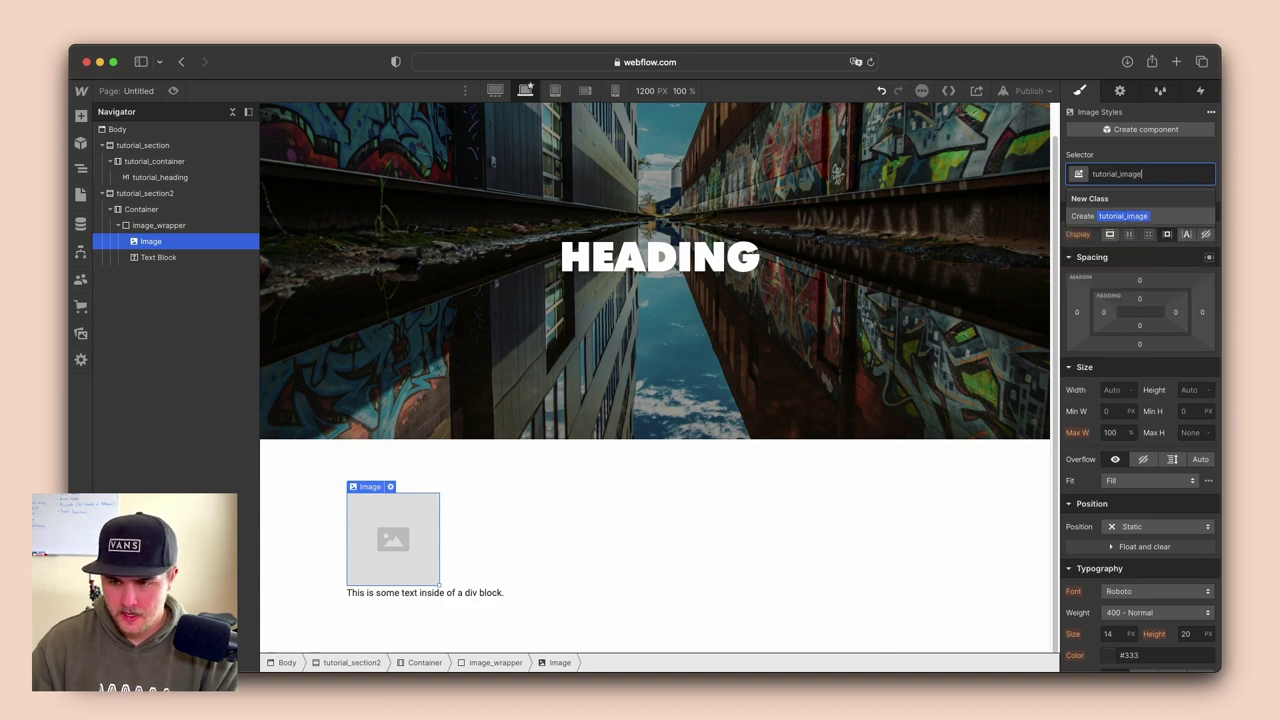
pyautogui.press('Return')
pyautogui.click(427, 593)
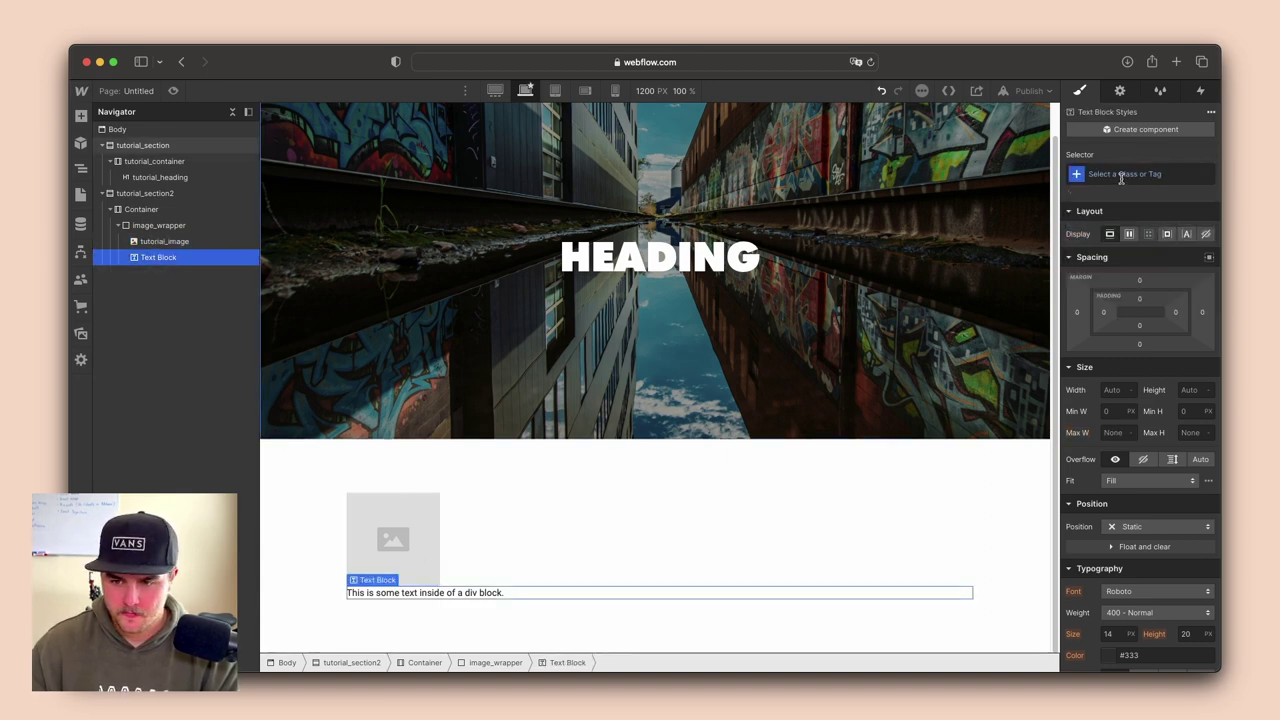
pyautogui.press('super+Return')
pyautogui.write('tutorial_text')
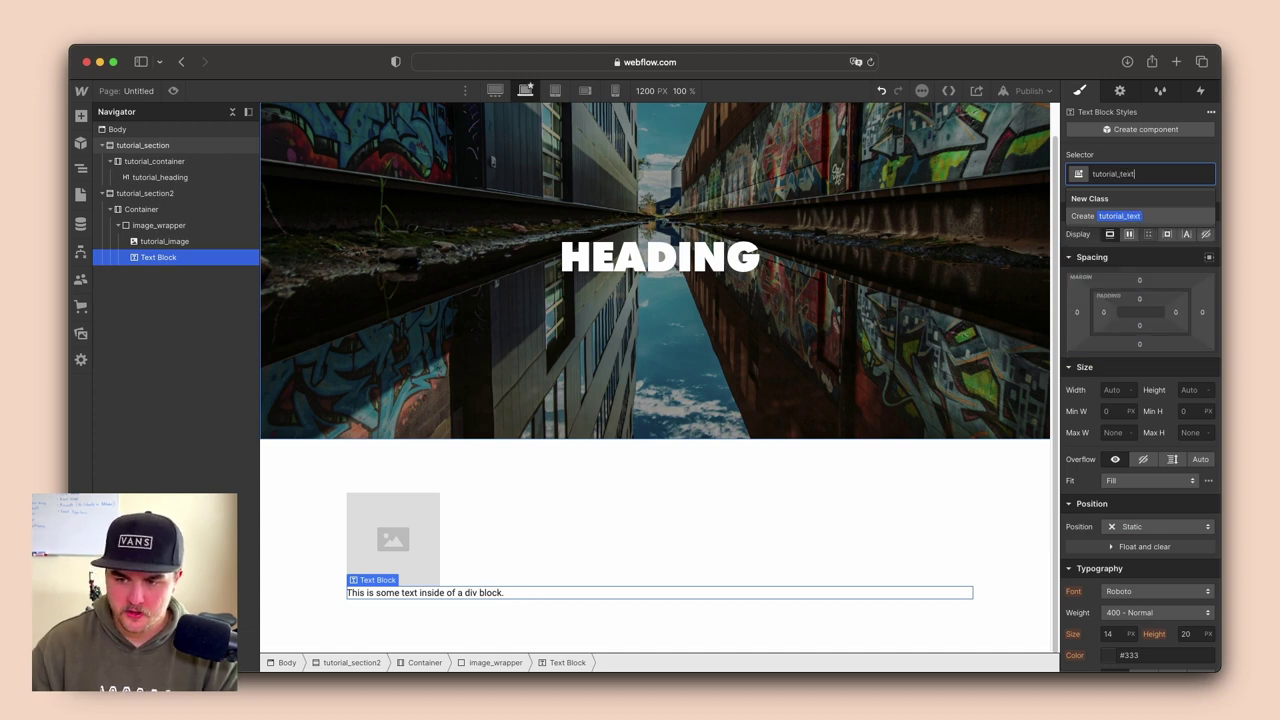
pyautogui.press('Return')
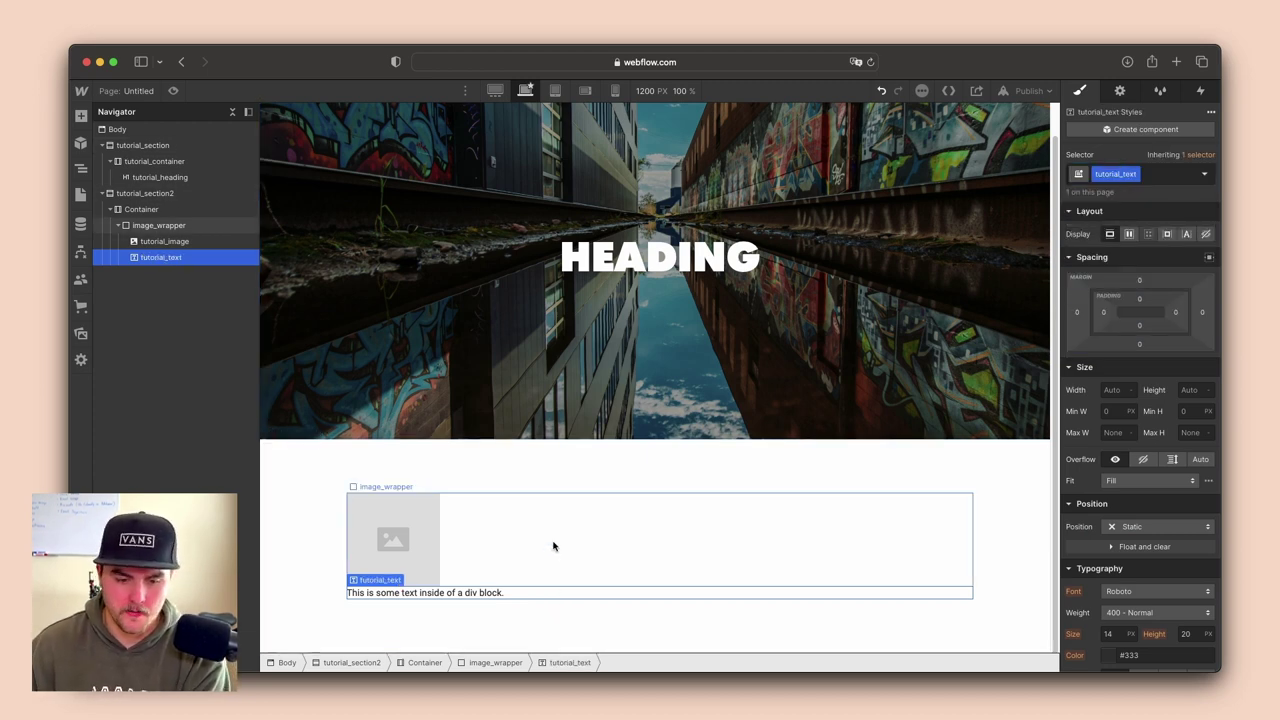
# Replace the tutorial_image placeholder with the graffiti alley photo from Assets
pyautogui.click(436, 522)
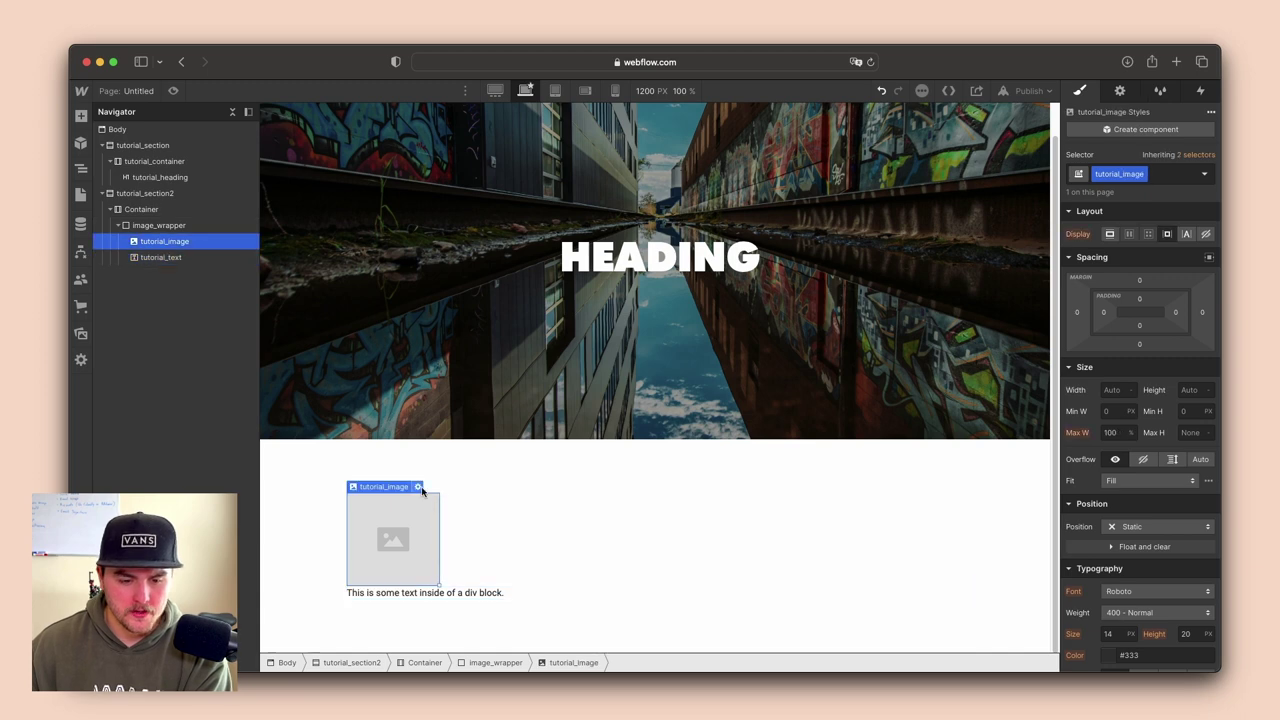
pyautogui.click(418, 487)
pyautogui.click(440, 325)
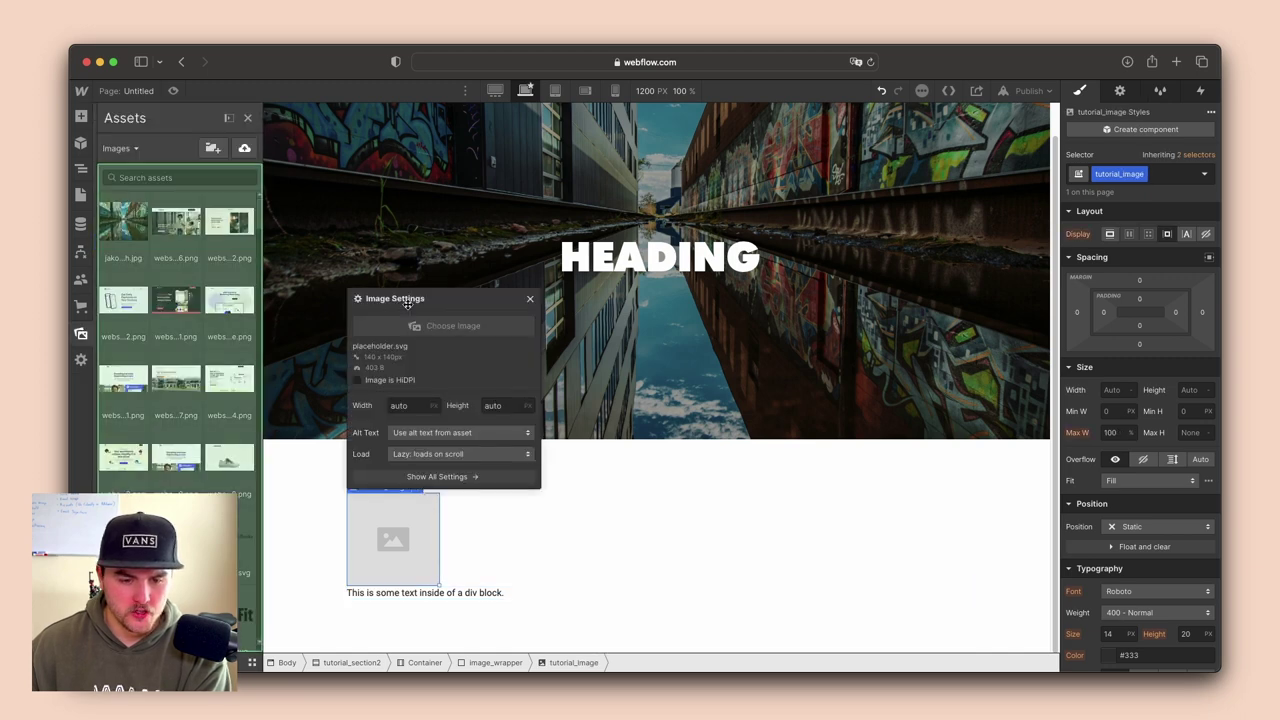
pyautogui.click(122, 220)
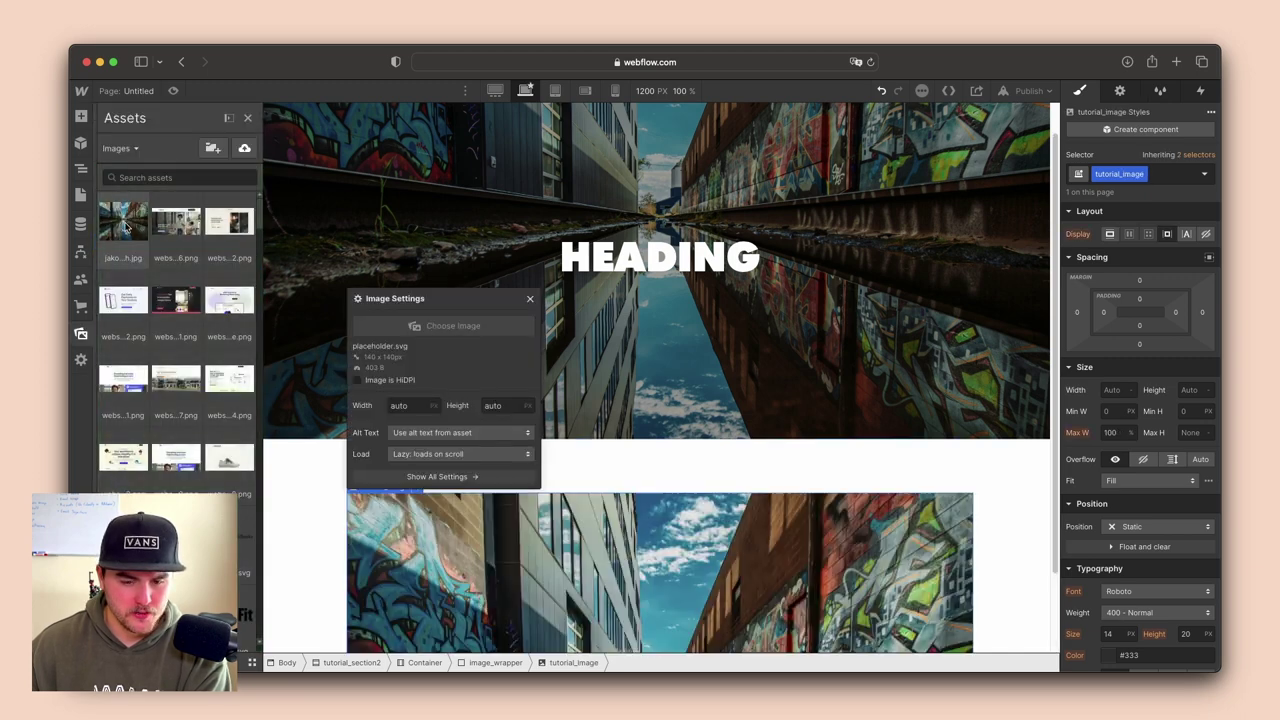
pyautogui.click(672, 291)
pyautogui.scroll(-5, 671, 288)
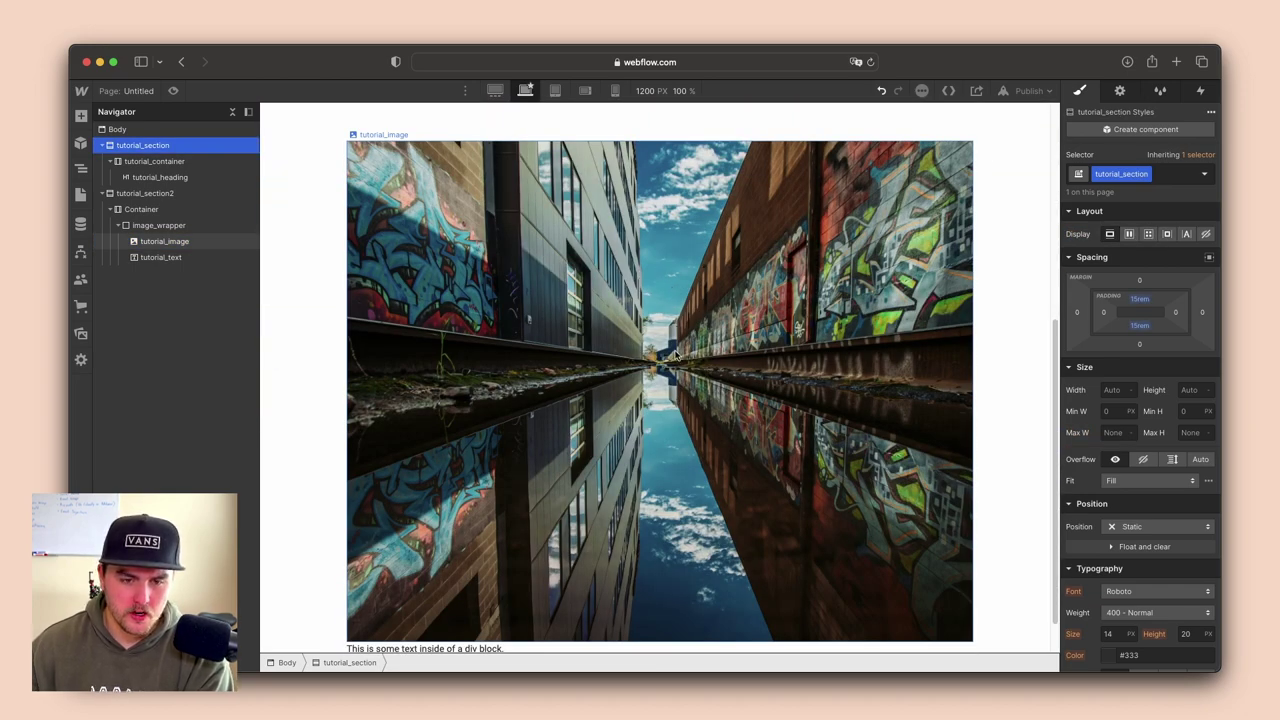
pyautogui.click(668, 350)
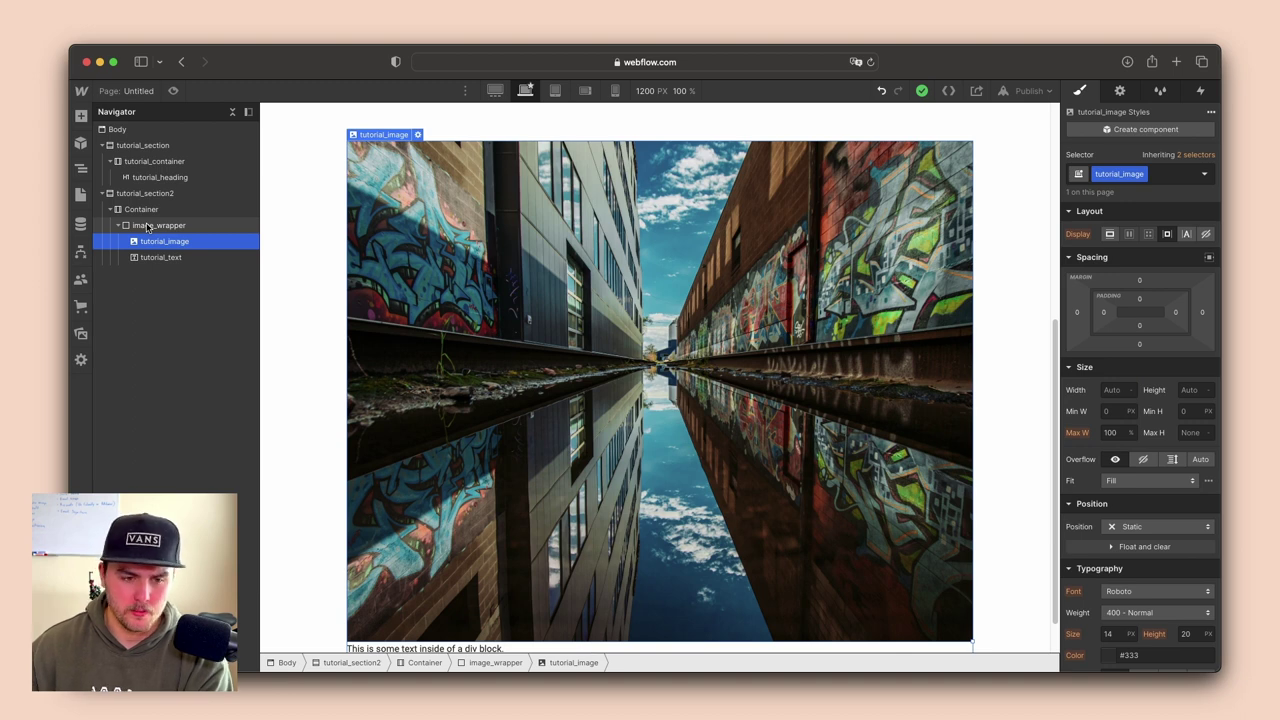
# Set image_wrapper's width to 40rem
pyautogui.click(154, 228)
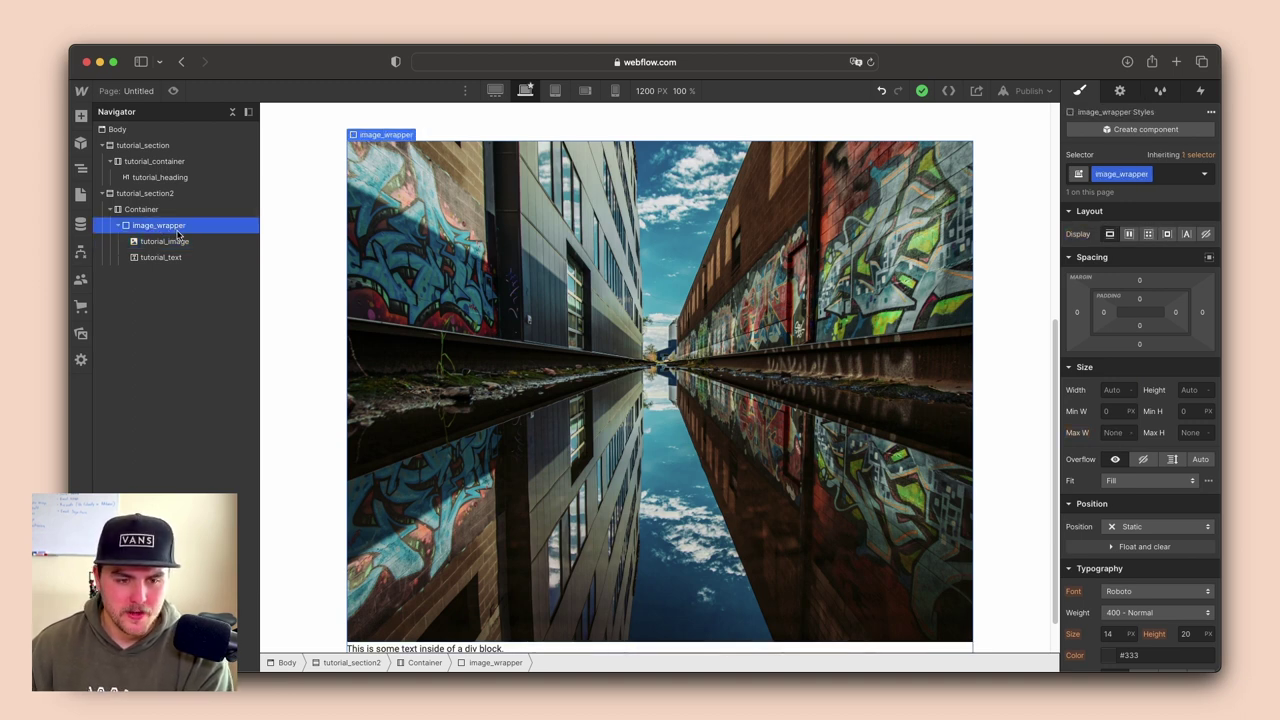
pyautogui.click(1113, 391)
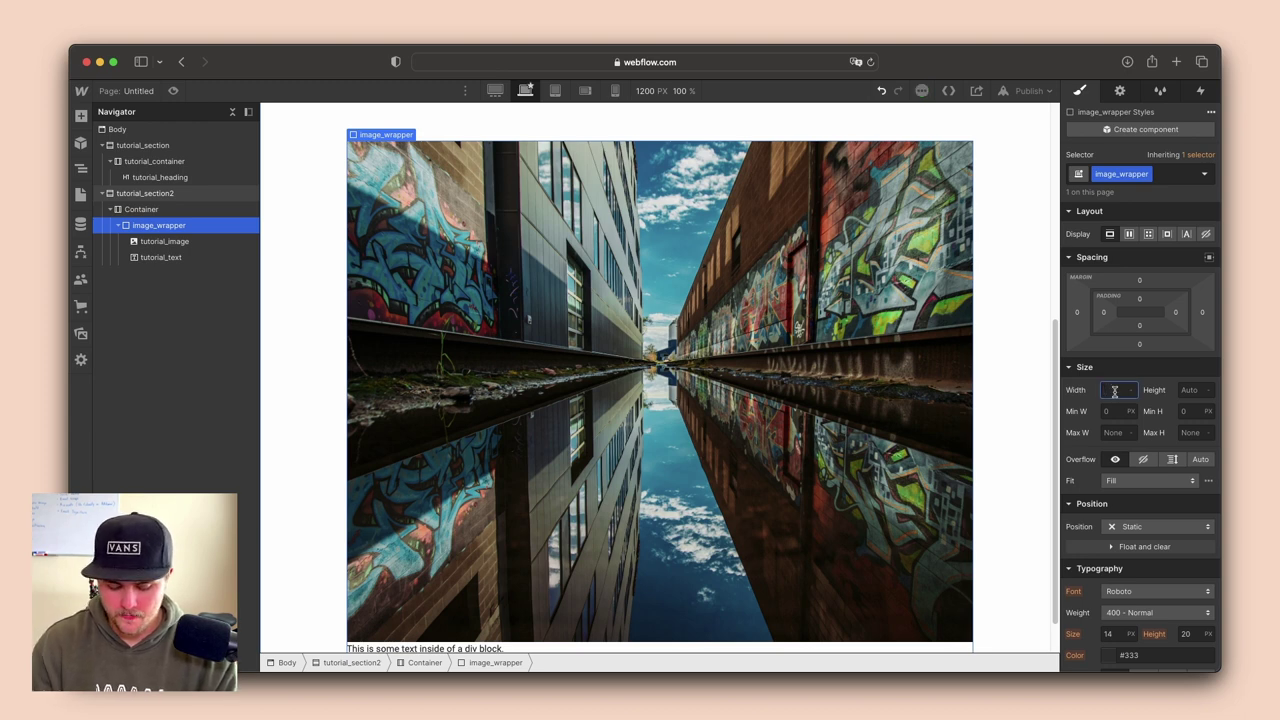
pyautogui.write('40rem')
pyautogui.press('Return')
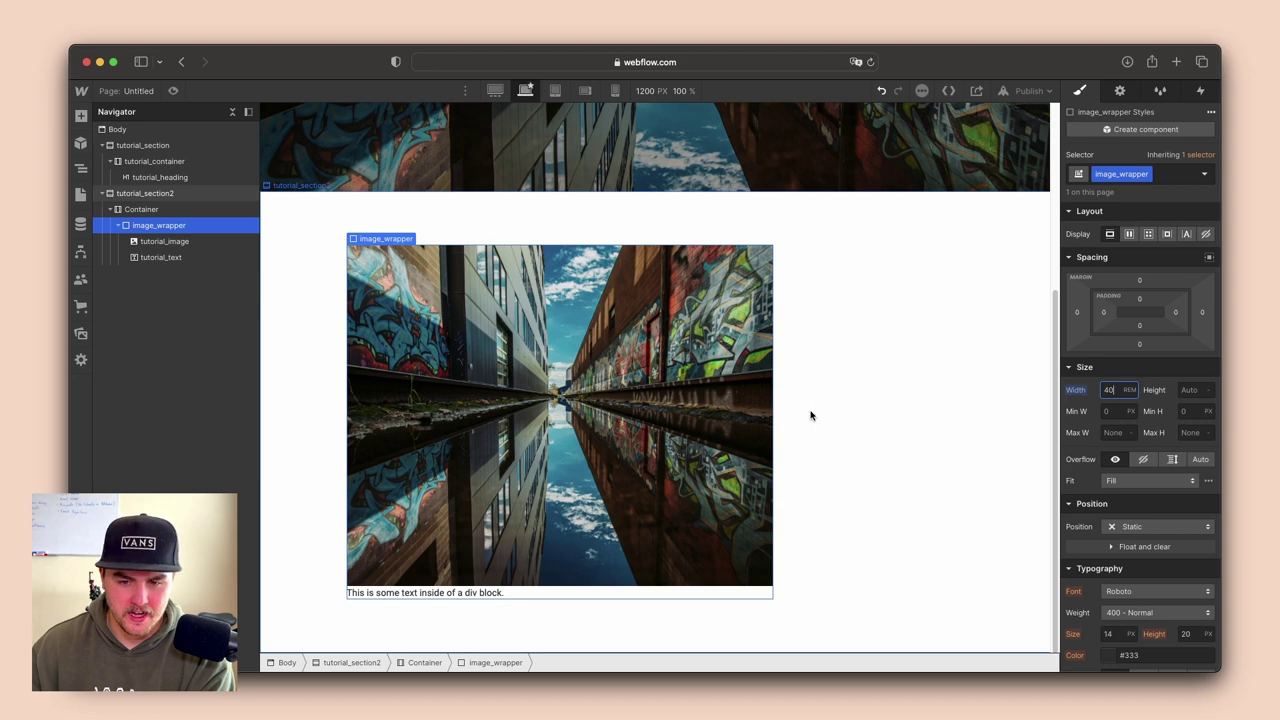
# Make the parent Container a flex layout with content justified to the centre
pyautogui.click(834, 320)
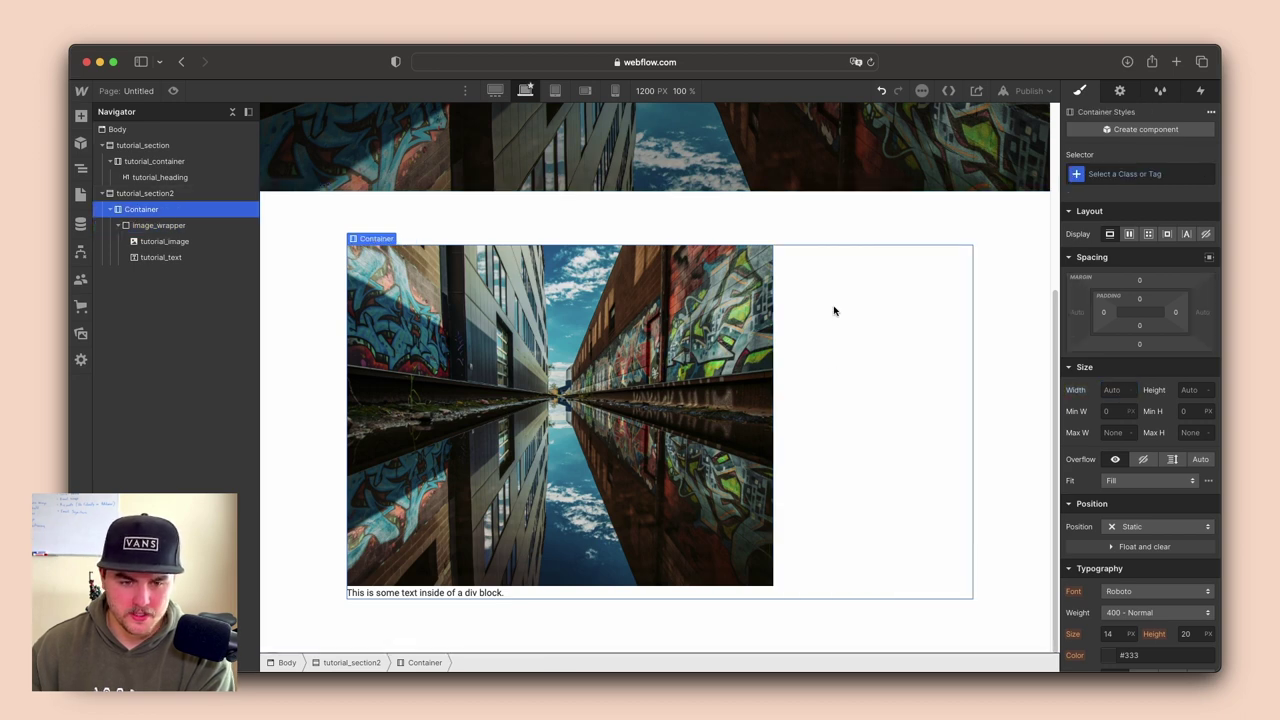
pyautogui.click(1128, 236)
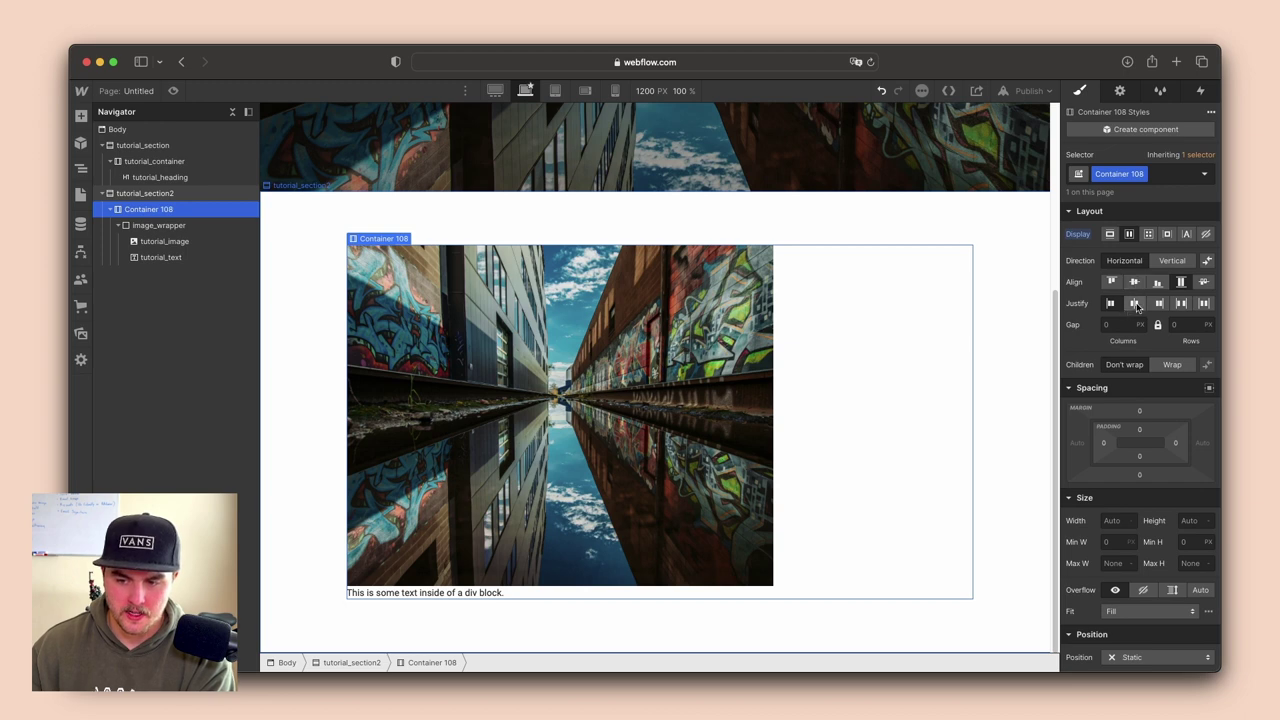
pyautogui.click(1135, 304)
pyautogui.click(1010, 360)
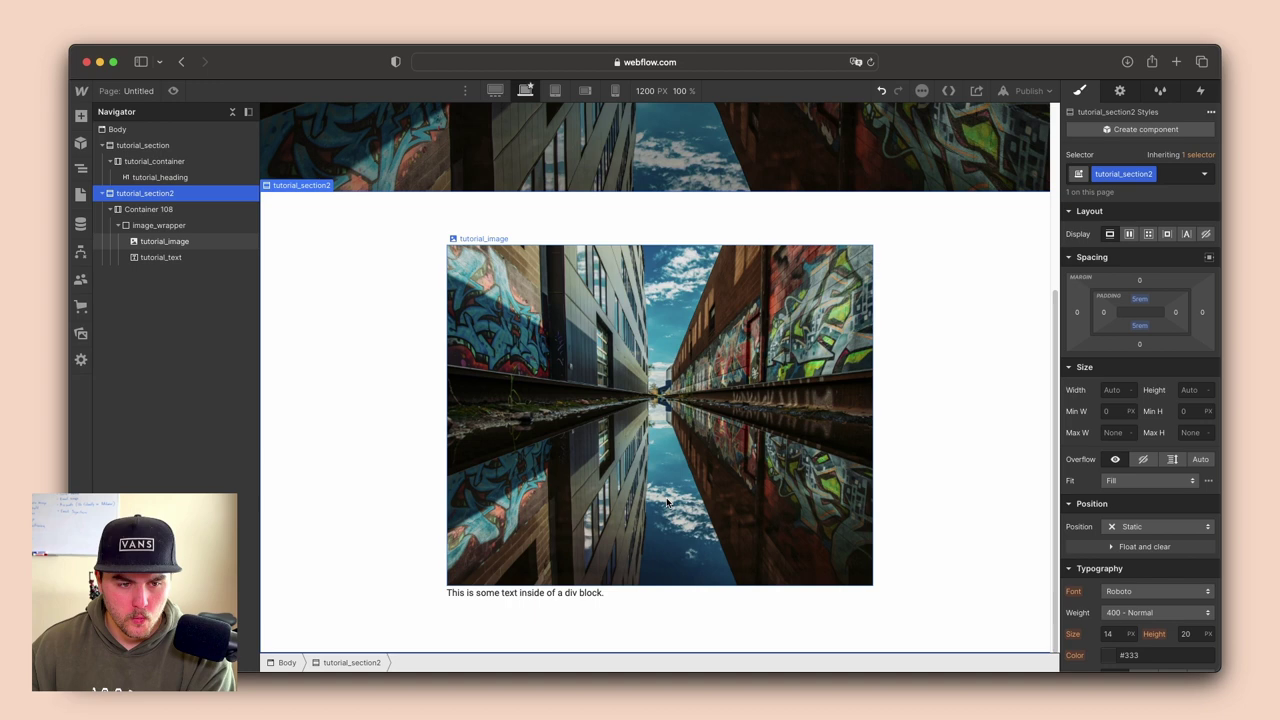
# Set image_wrapper's position to Relative
pyautogui.click(202, 225)
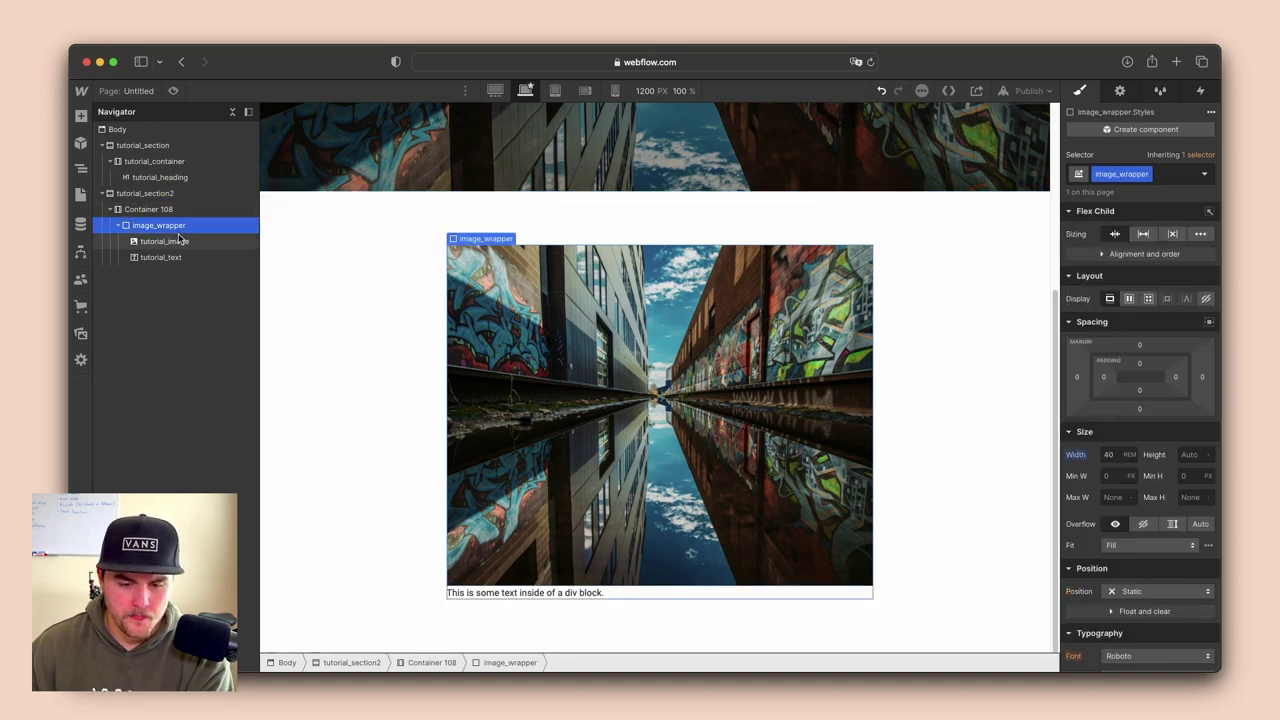
pyautogui.scroll(-1, 1122, 509)
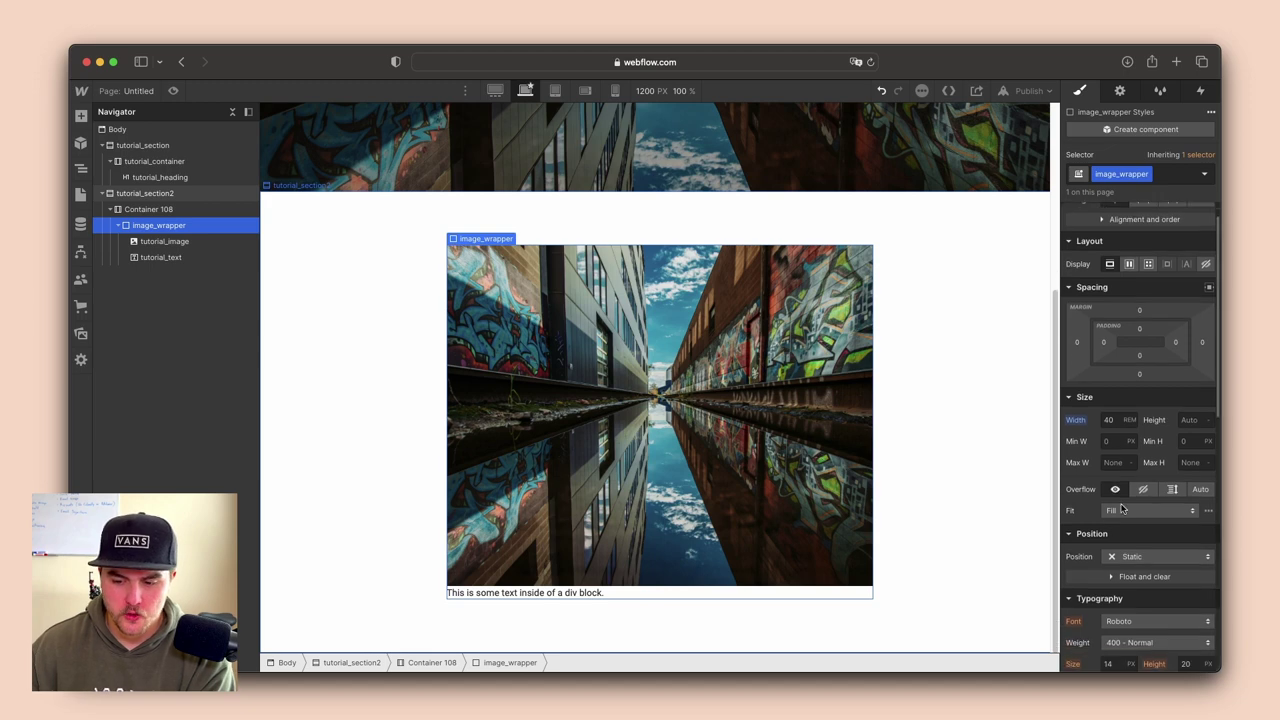
pyautogui.click(1120, 557)
pyautogui.click(1117, 558)
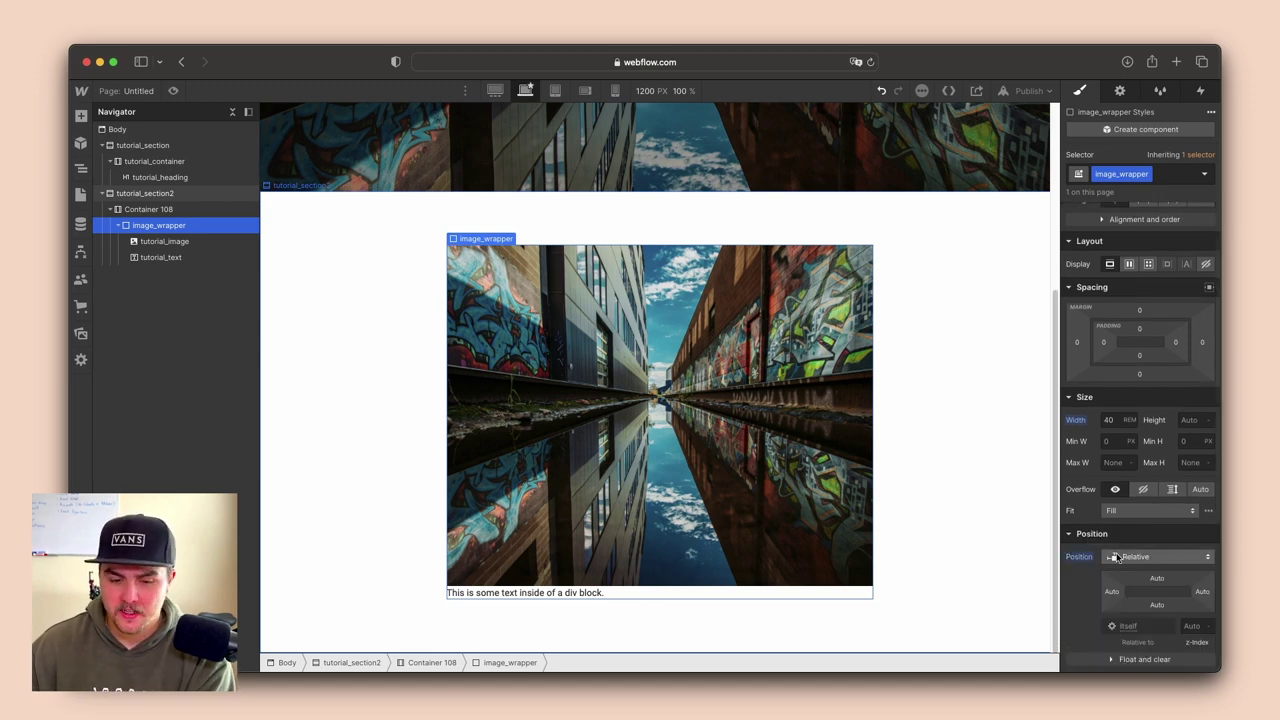
# Set tutorial_text's position to Absolute
pyautogui.click(163, 258)
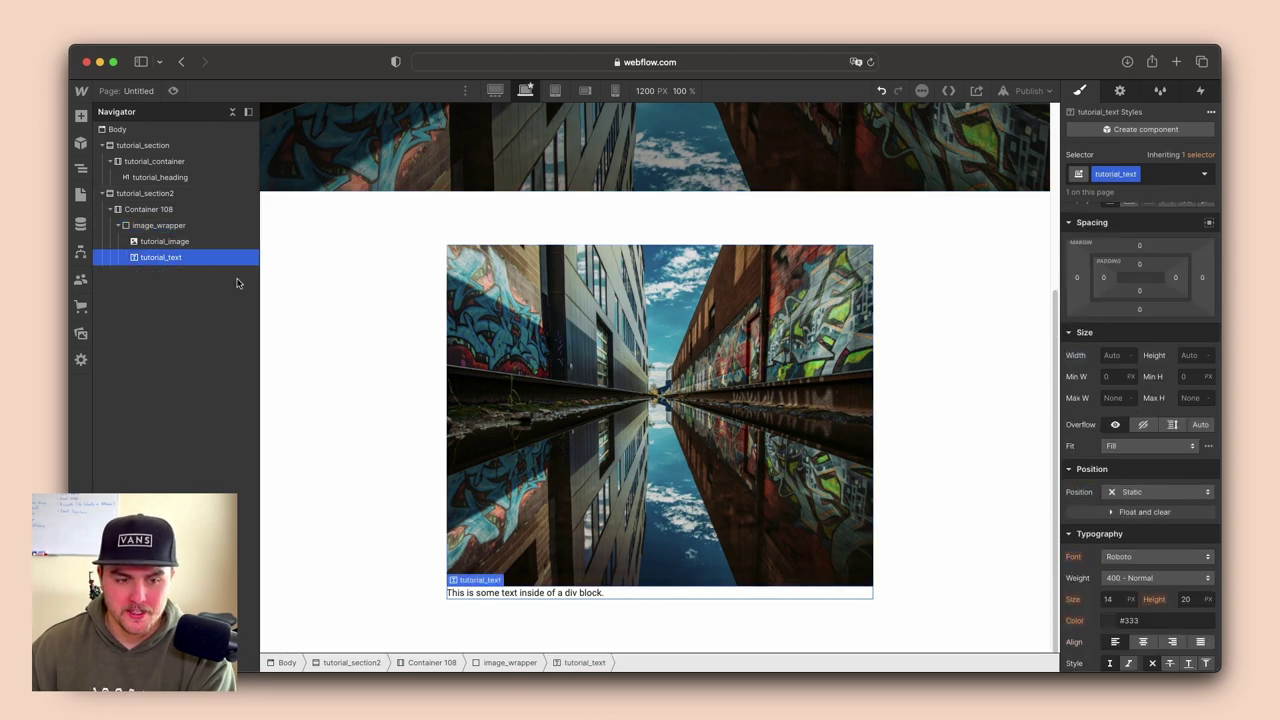
pyautogui.click(1135, 492)
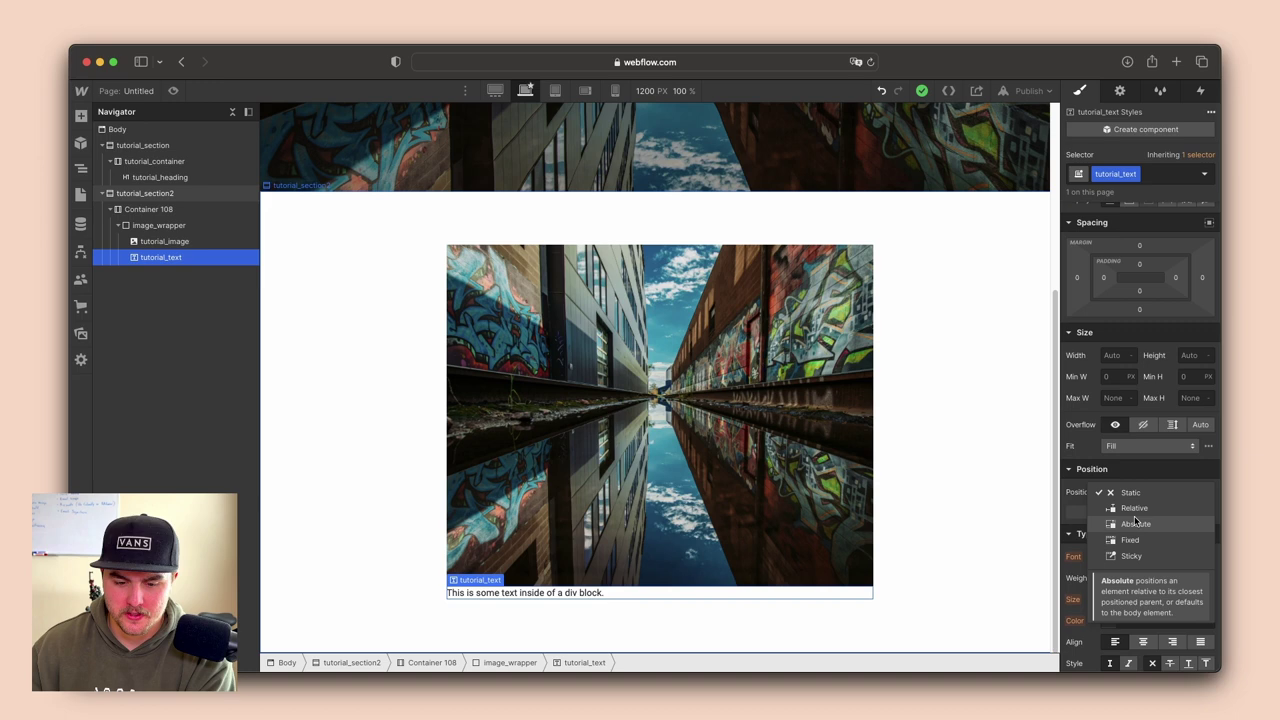
pyautogui.click(1135, 523)
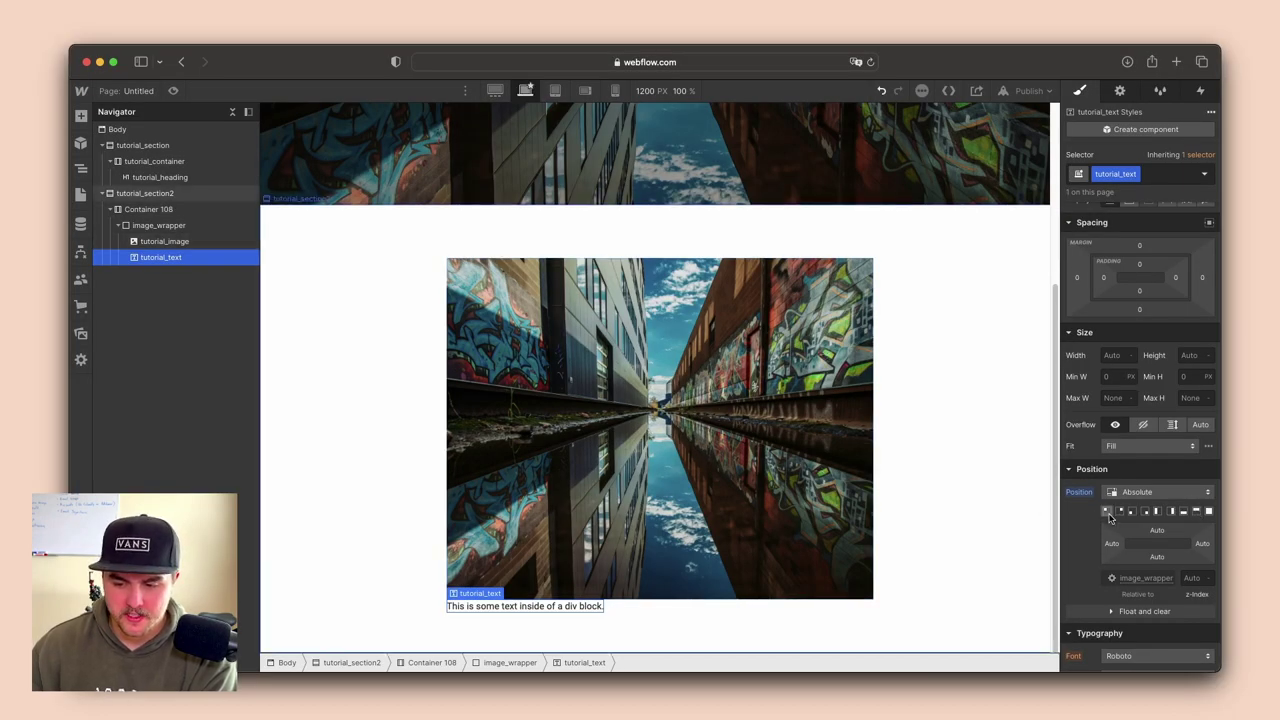
# Make image_wrapper a flex box with Align Center and Justify Center
pyautogui.click(170, 228)
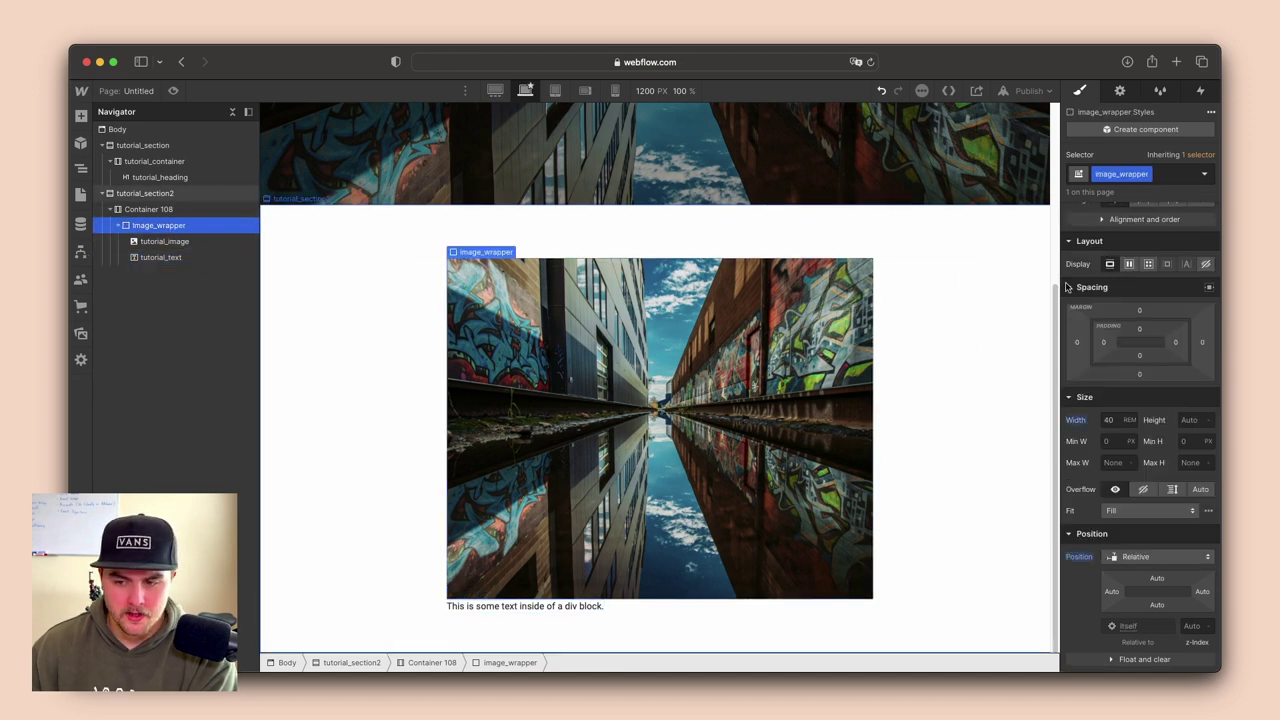
pyautogui.scroll(2, 1106, 280)
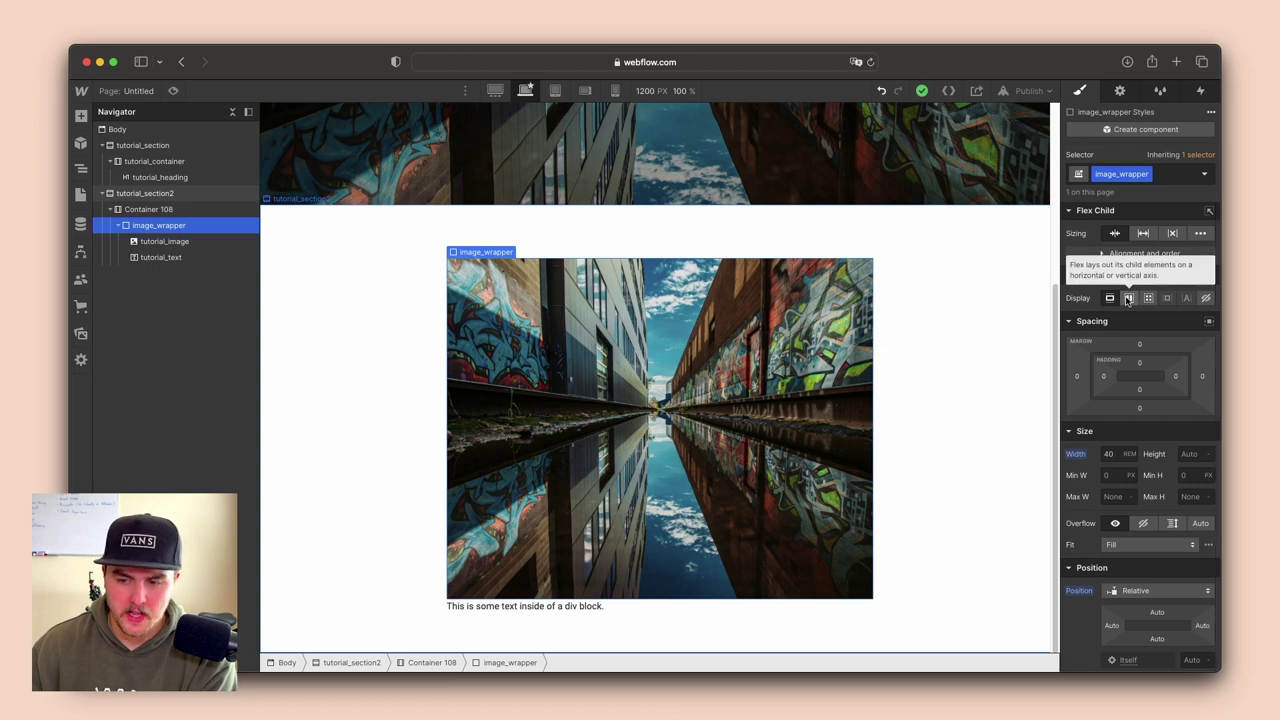
pyautogui.click(1128, 298)
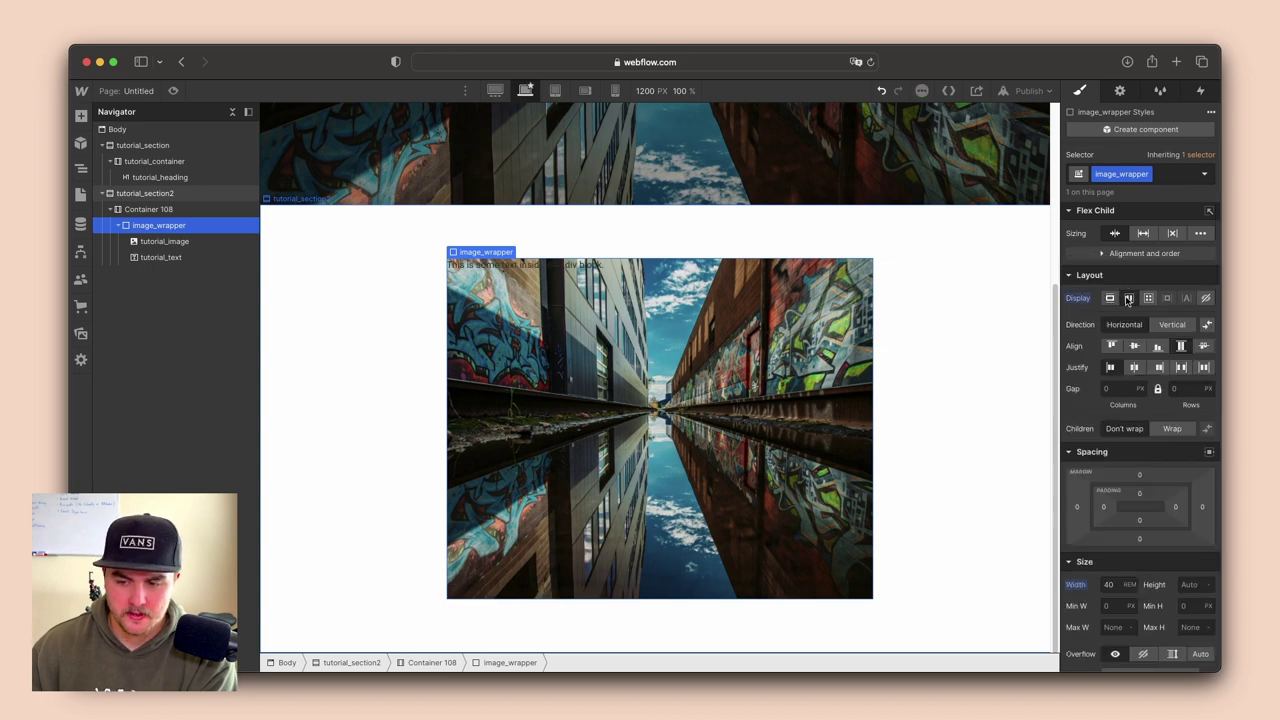
pyautogui.click(1135, 348)
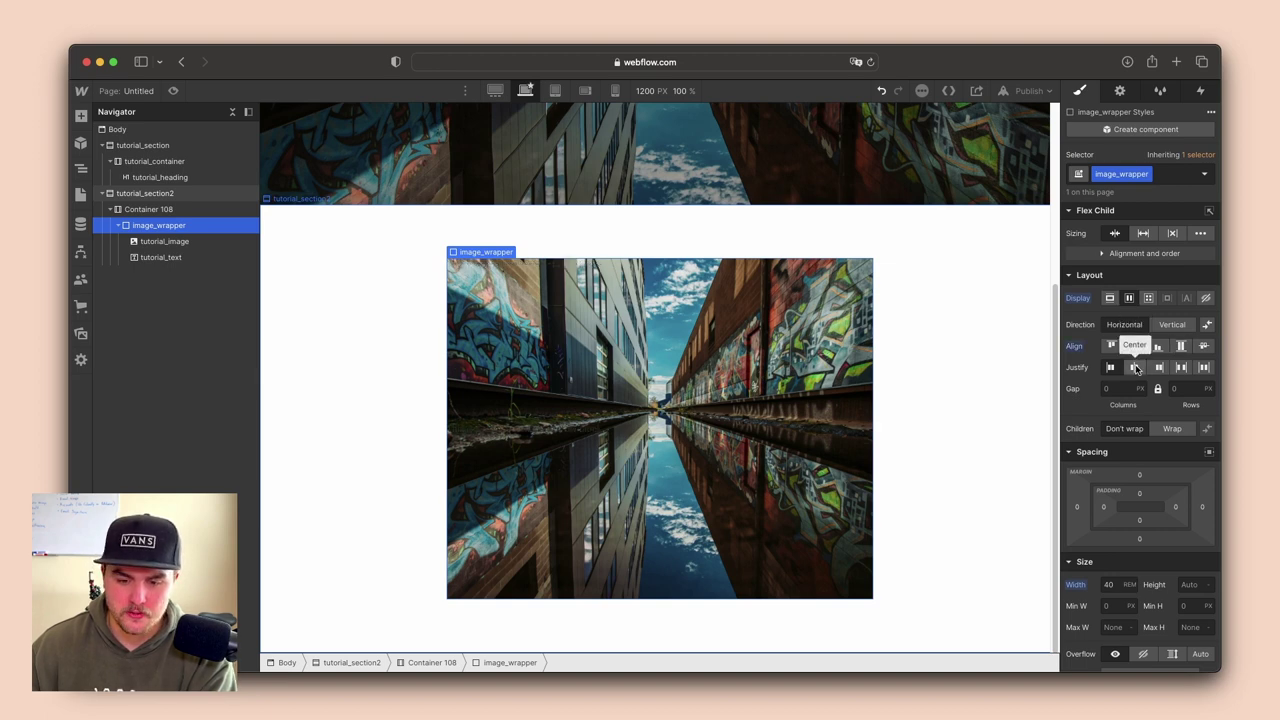
pyautogui.click(1135, 367)
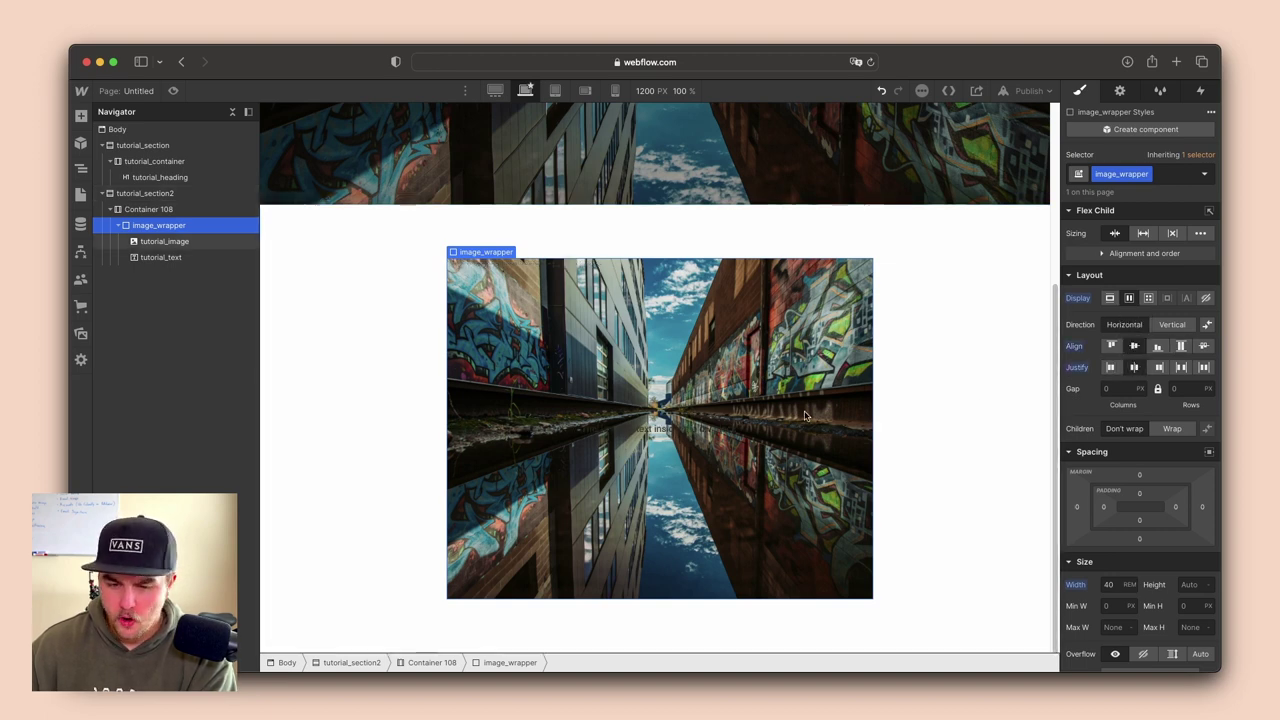
# Make tutorial_text white, 40px, centre-aligned, with 1.1 line height
pyautogui.click(686, 427)
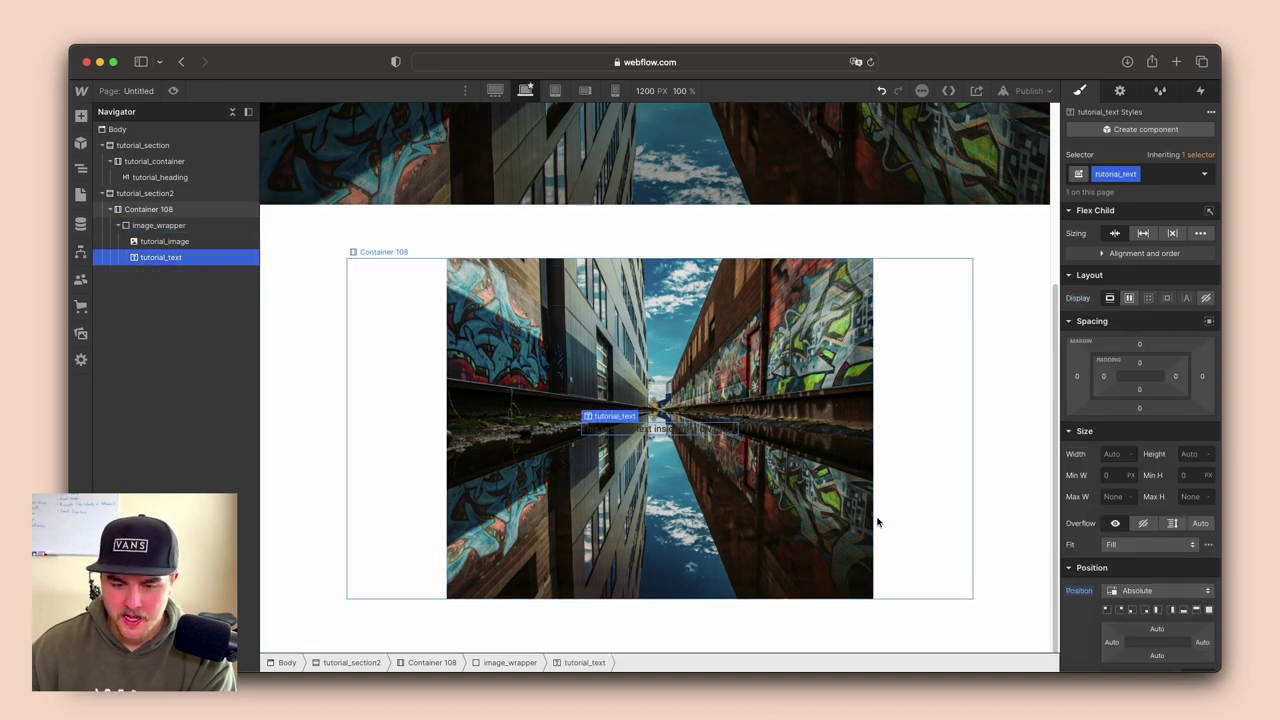
pyautogui.scroll(-5, 1110, 485)
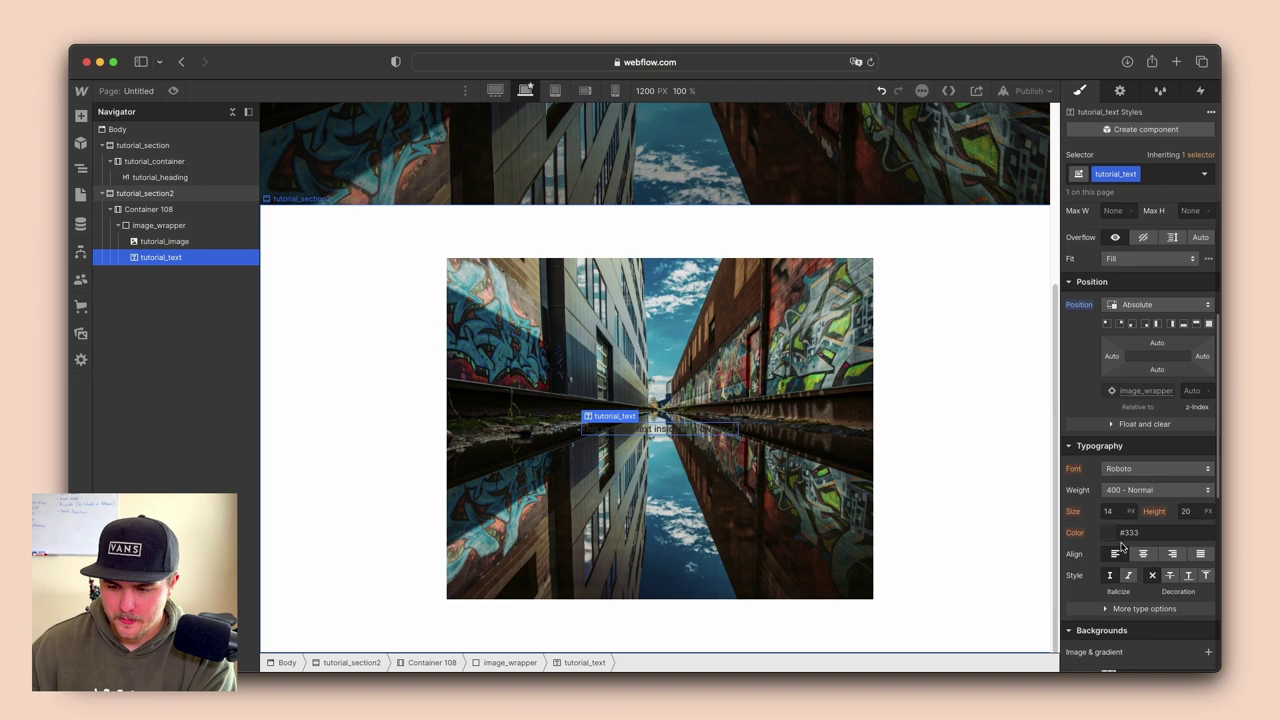
pyautogui.click(1108, 532)
pyautogui.click(1114, 493)
pyautogui.press('Escape')
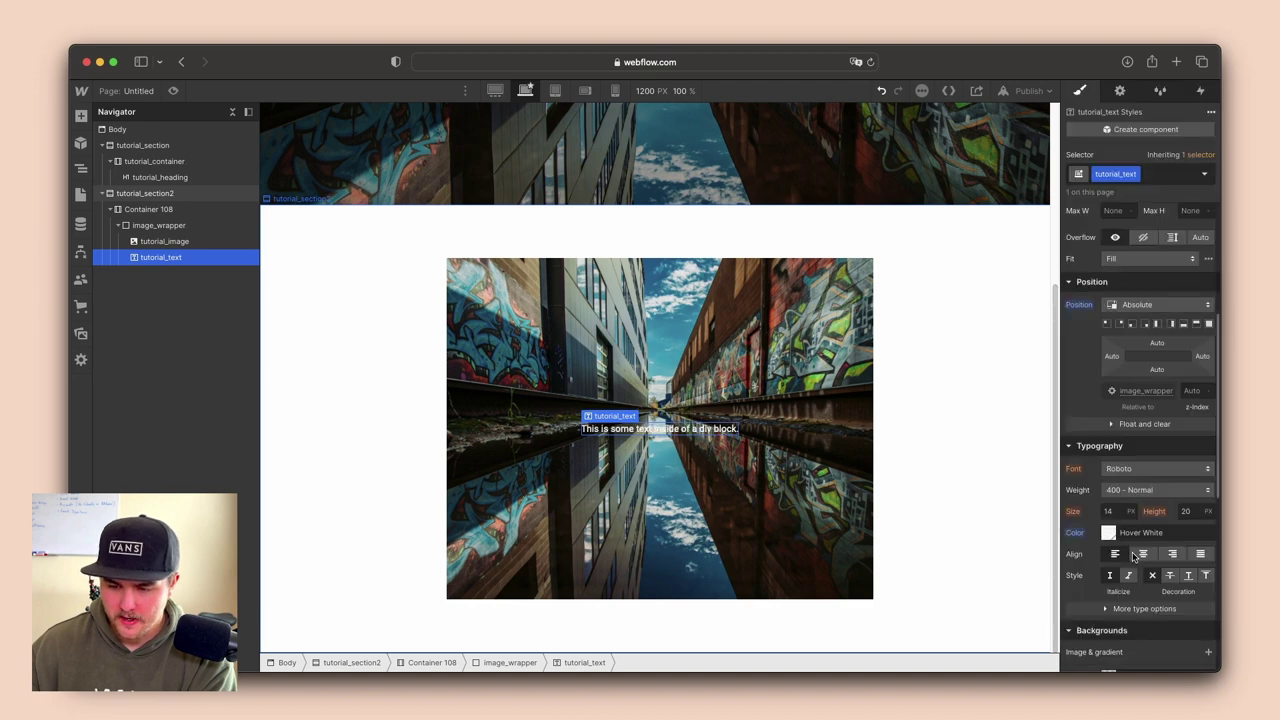
pyautogui.scroll(-3, 1134, 556)
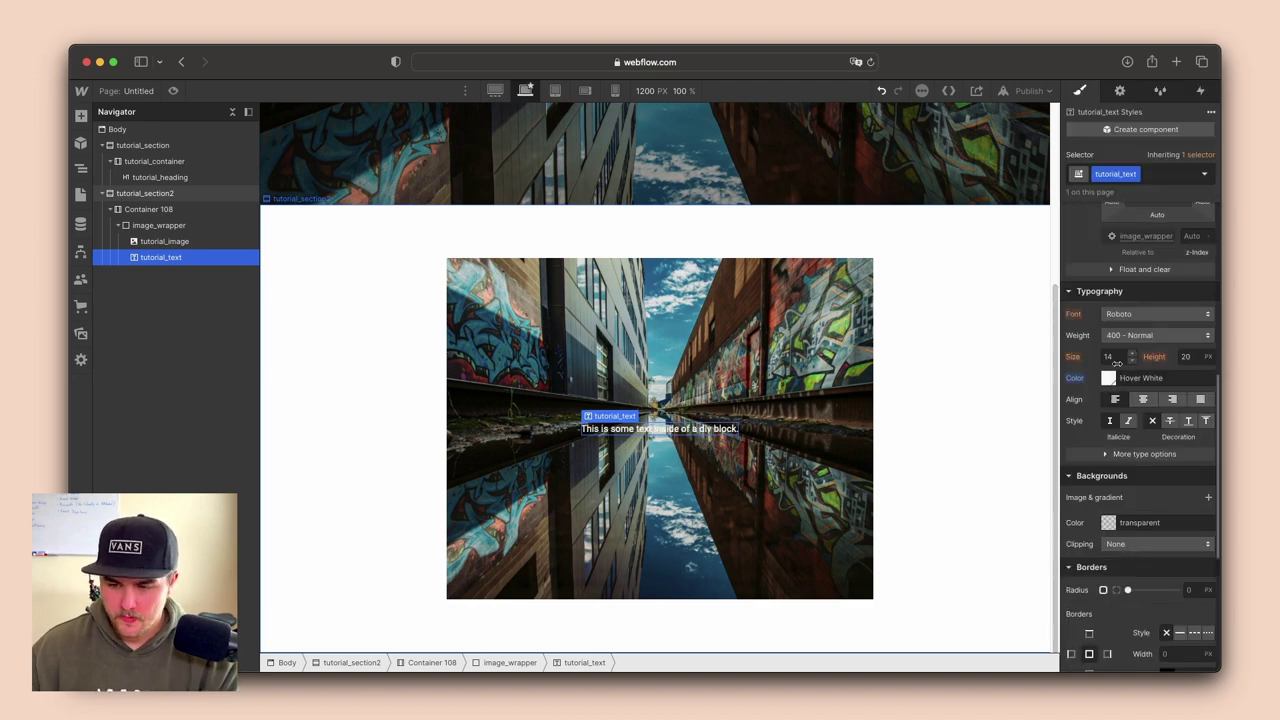
pyautogui.moveTo(1116, 363); pyautogui.dragTo(1133, 361)
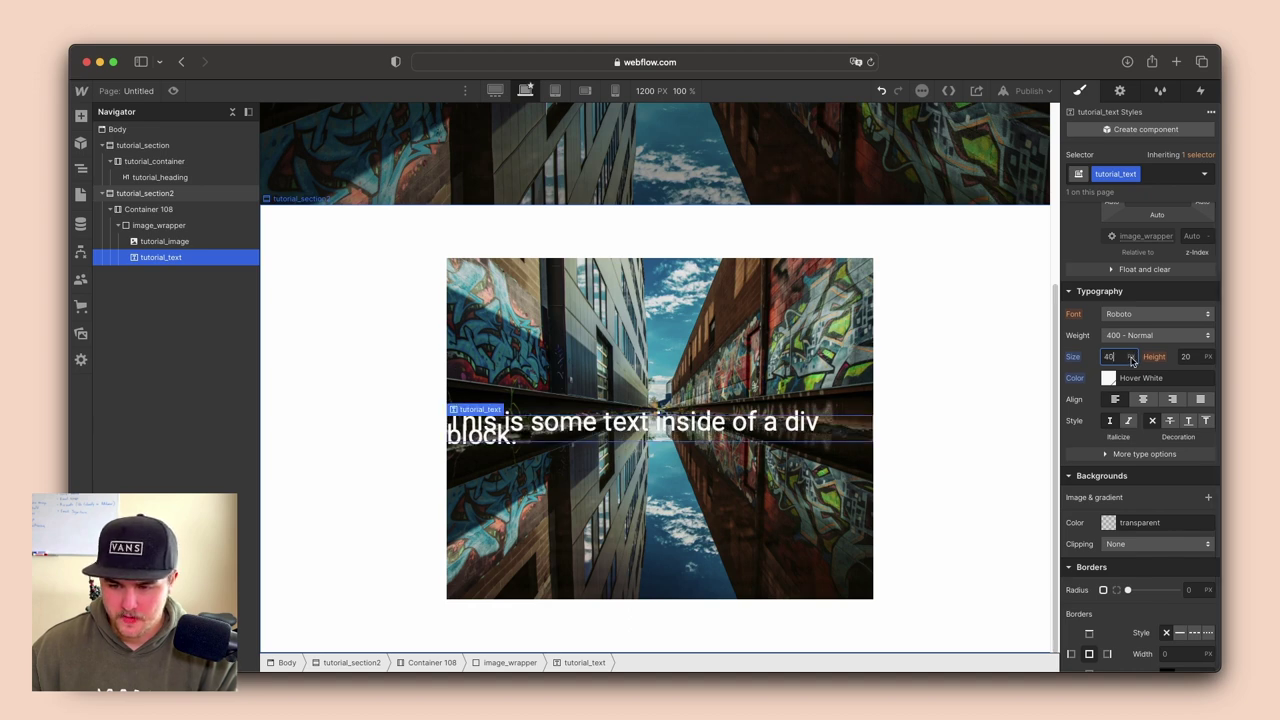
pyautogui.click(1141, 400)
pyautogui.click(1187, 357)
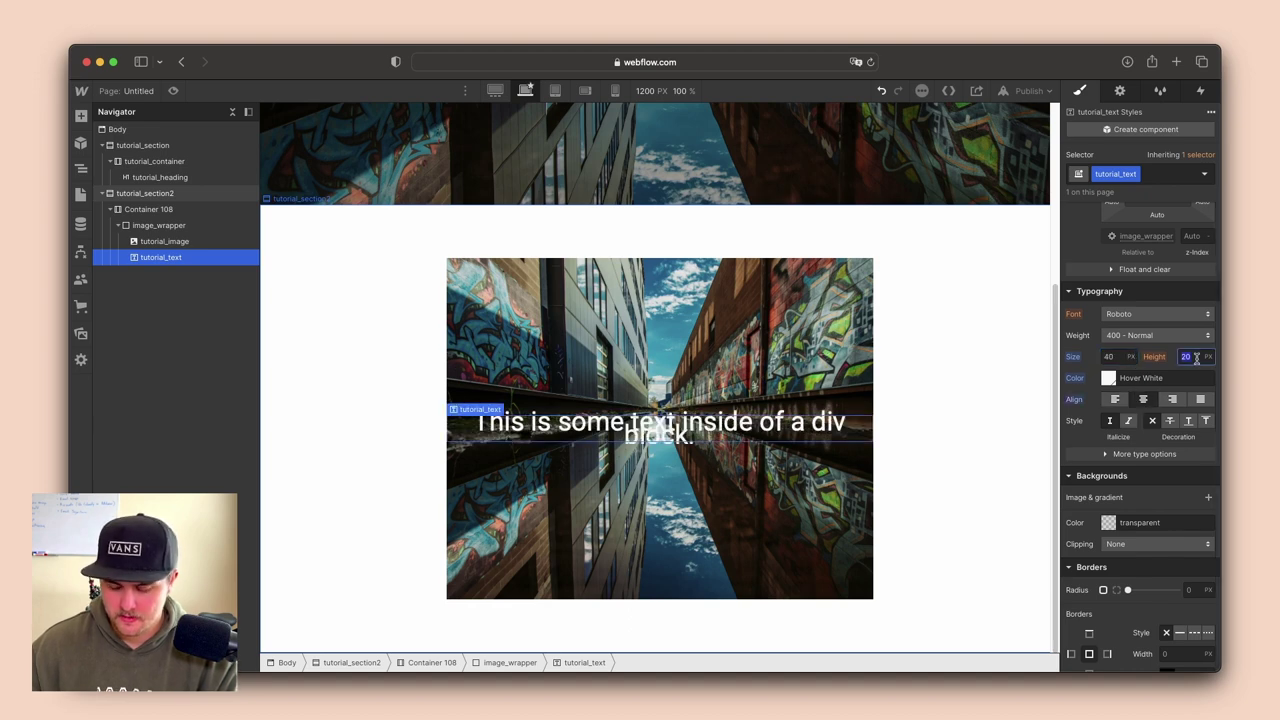
pyautogui.write('1.1')
pyautogui.press('Return')
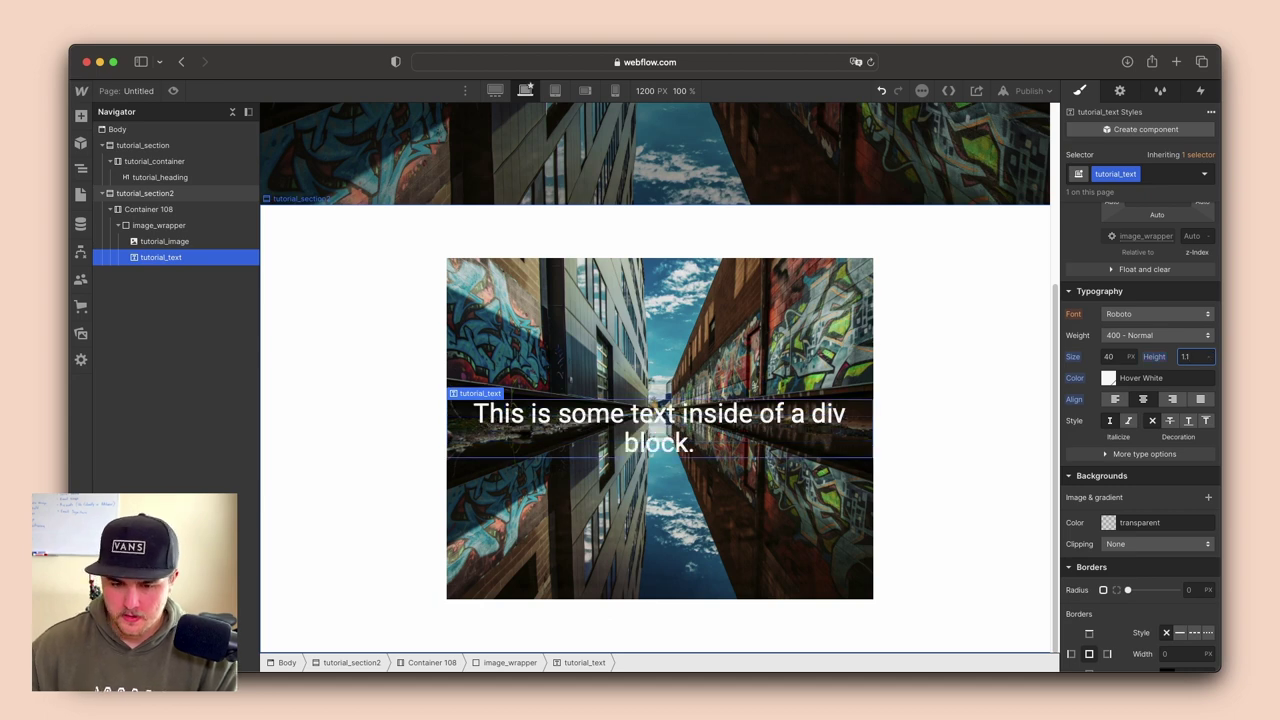
# Set tutorial_text's width to 18rem and font weight to 900 Black
pyautogui.scroll(2, 1094, 361)
pyautogui.scroll(5, 1094, 361)
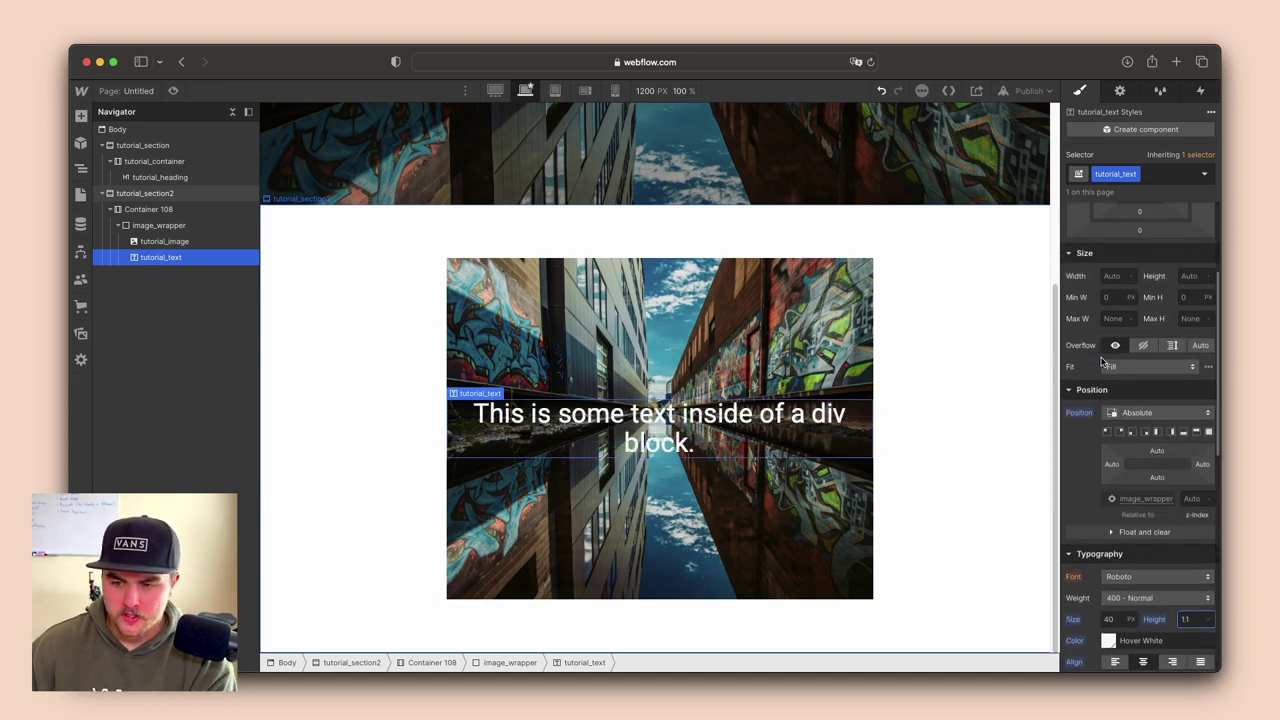
pyautogui.click(1110, 331)
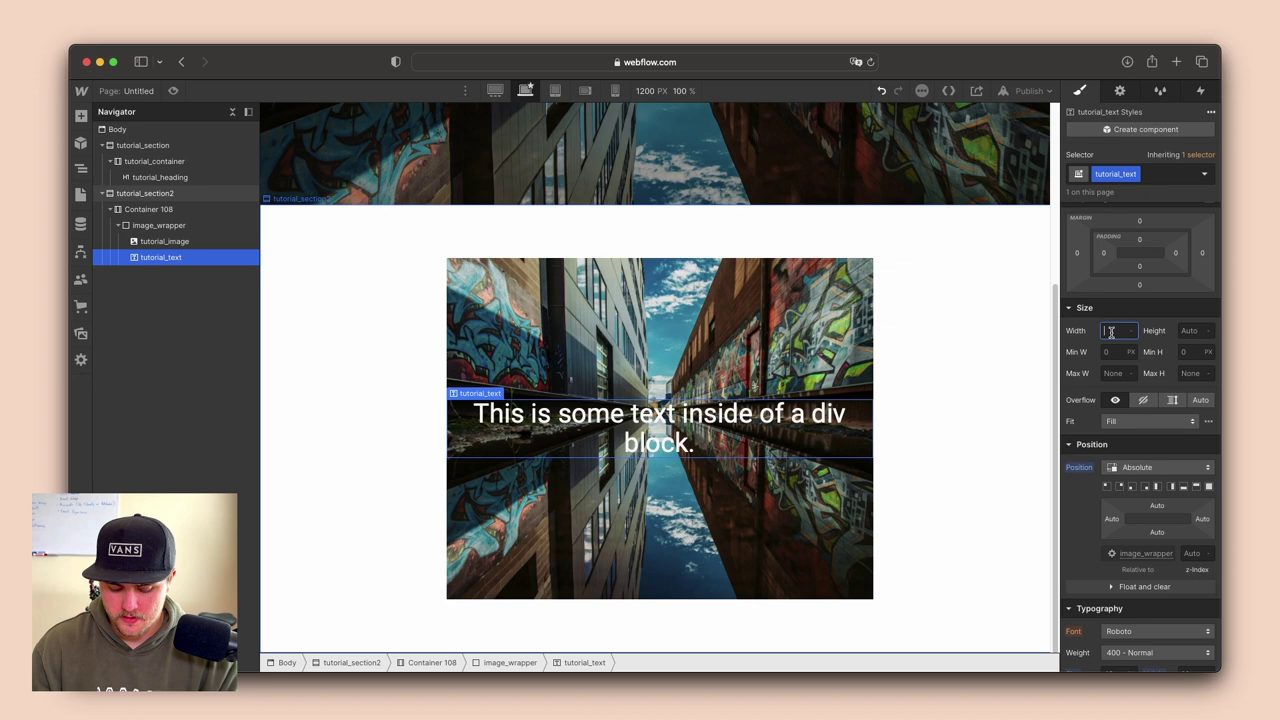
pyautogui.write('10rem')
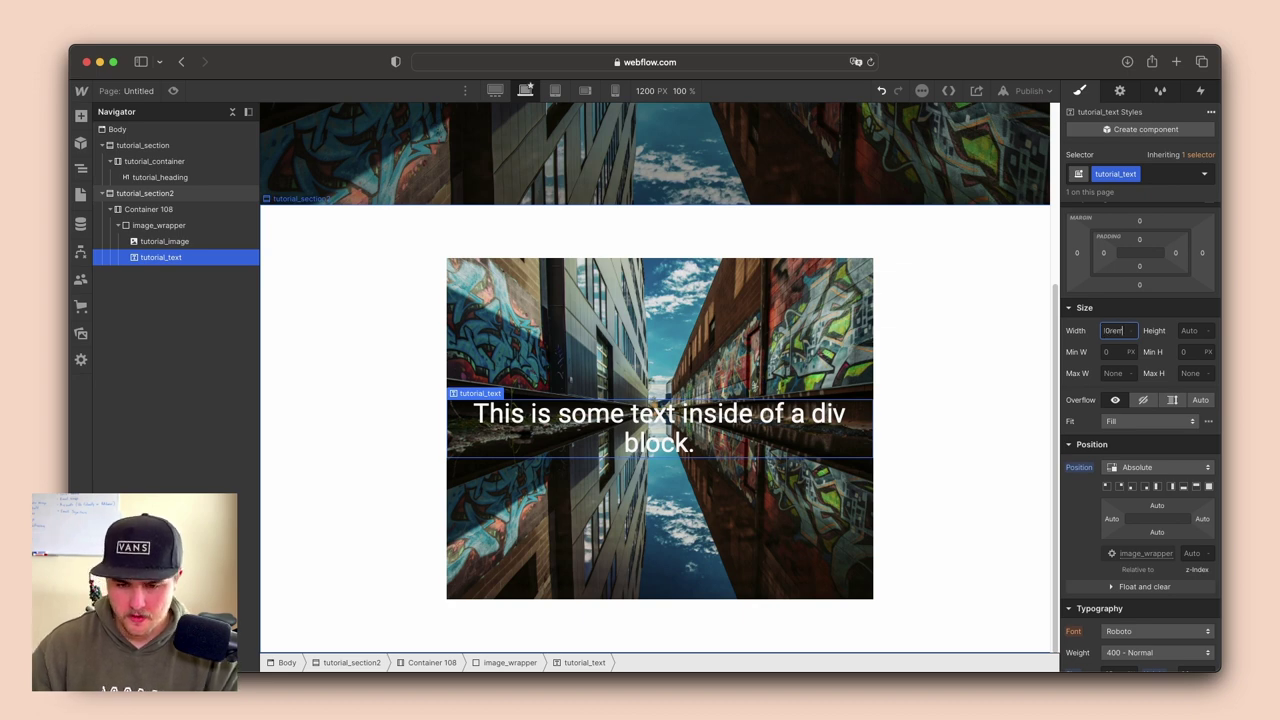
pyautogui.press('Return')
pyautogui.moveTo(1115, 331); pyautogui.dragTo(1160, 334)
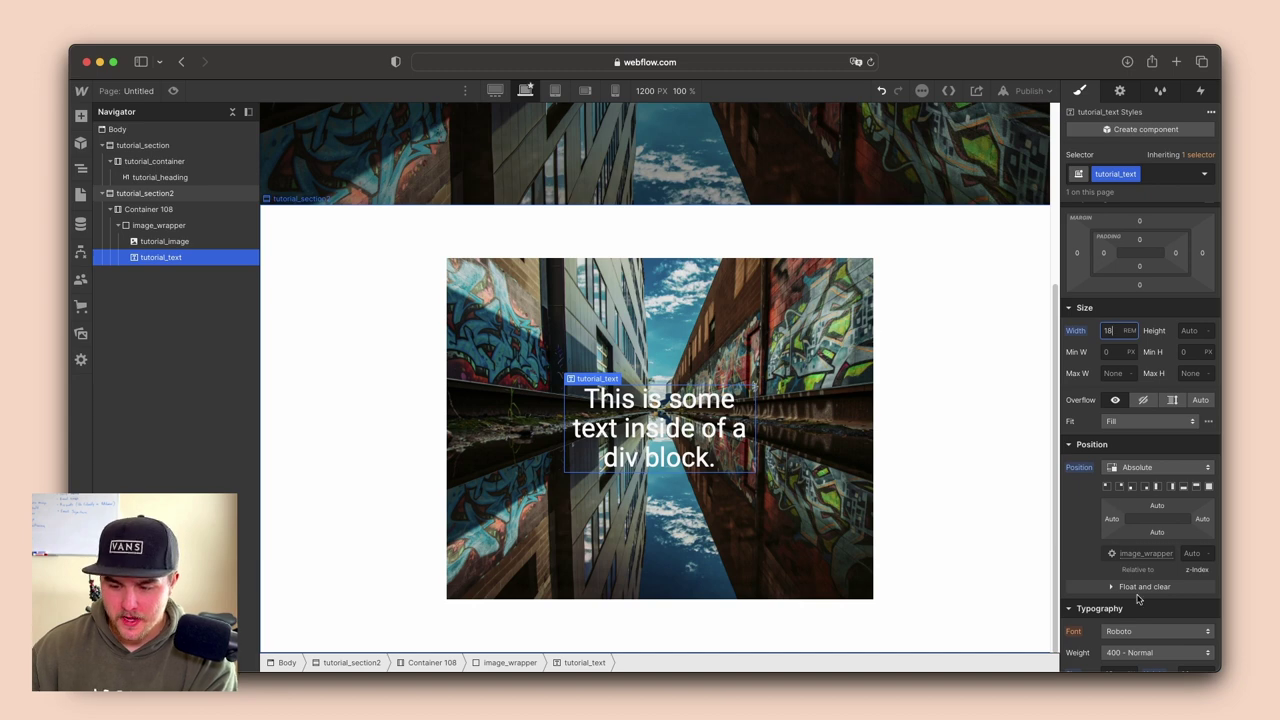
pyautogui.scroll(-2, 1137, 597)
pyautogui.click(1136, 597)
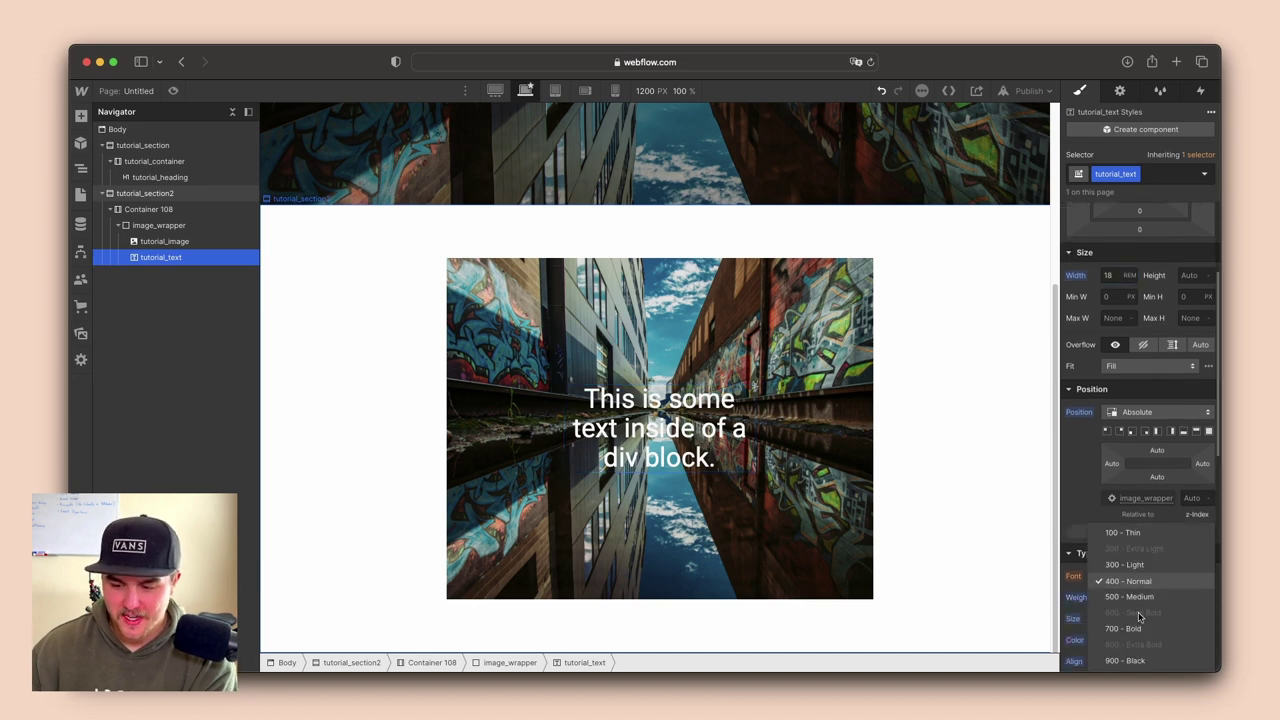
pyautogui.click(1133, 666)
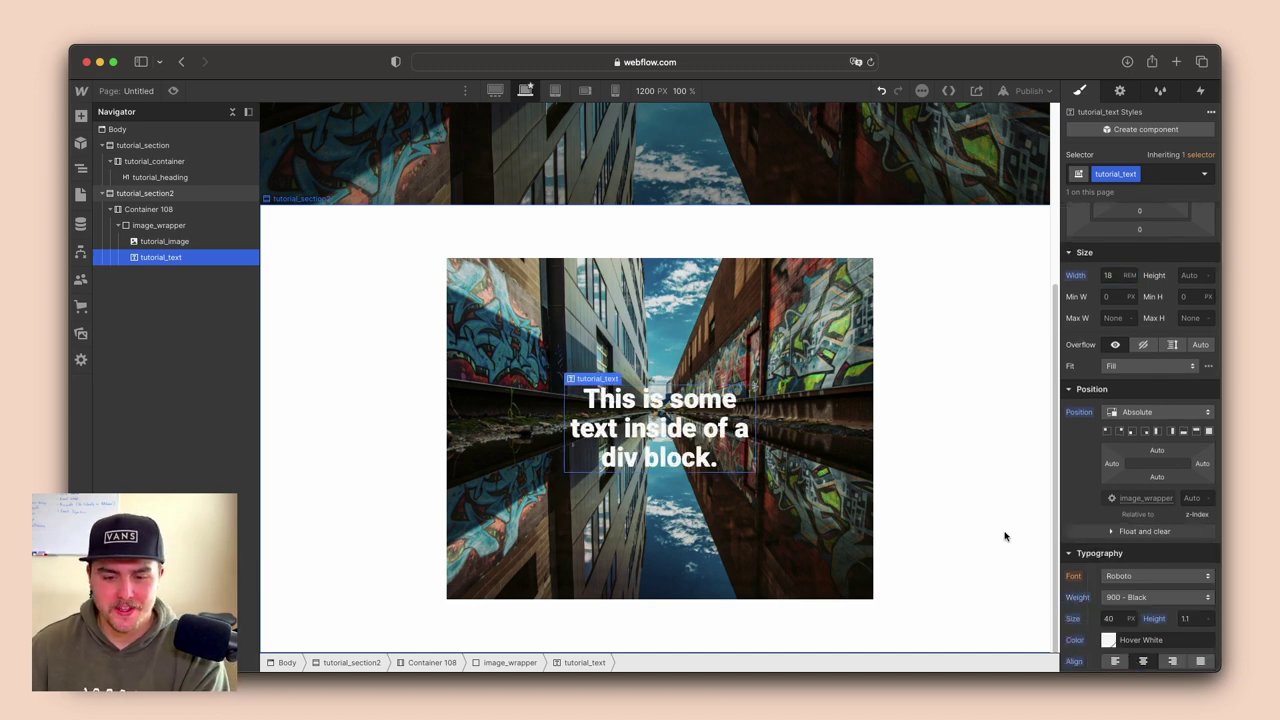
pyautogui.click(835, 511)
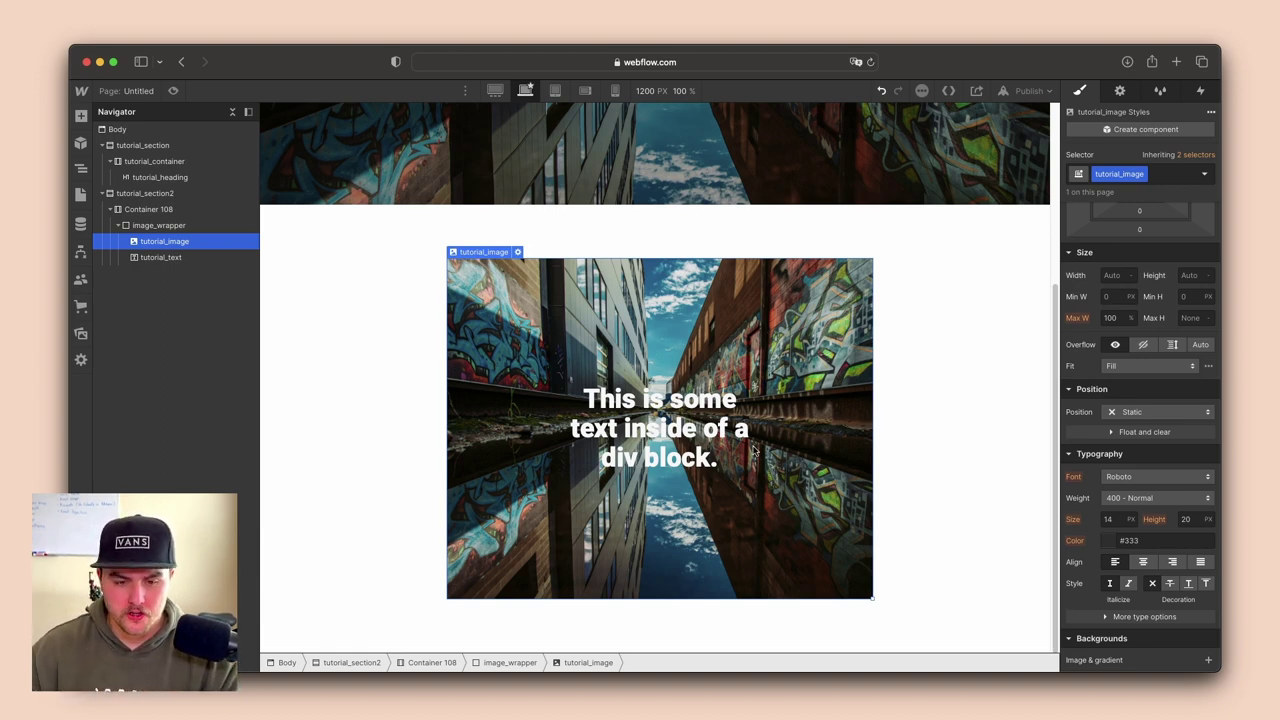
# Add a Div Block inside image_wrapper and give it the new class image_overlay
pyautogui.click(158, 227)
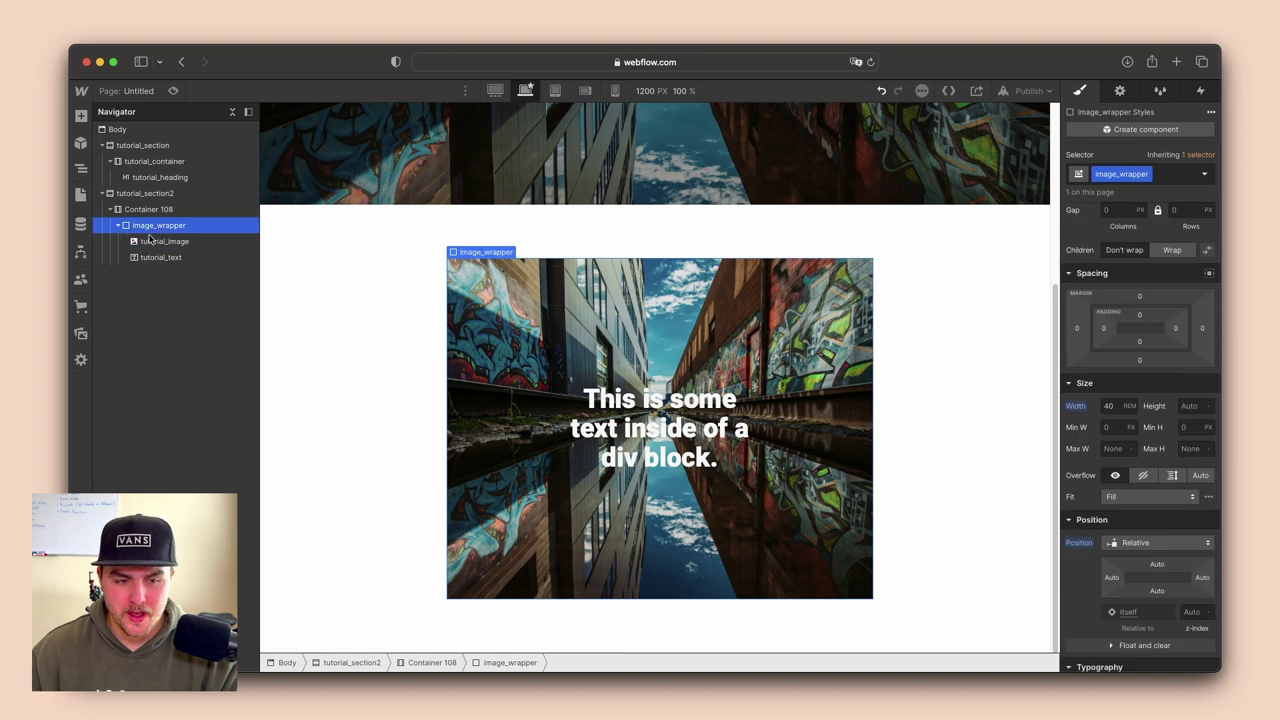
pyautogui.press('super+k')
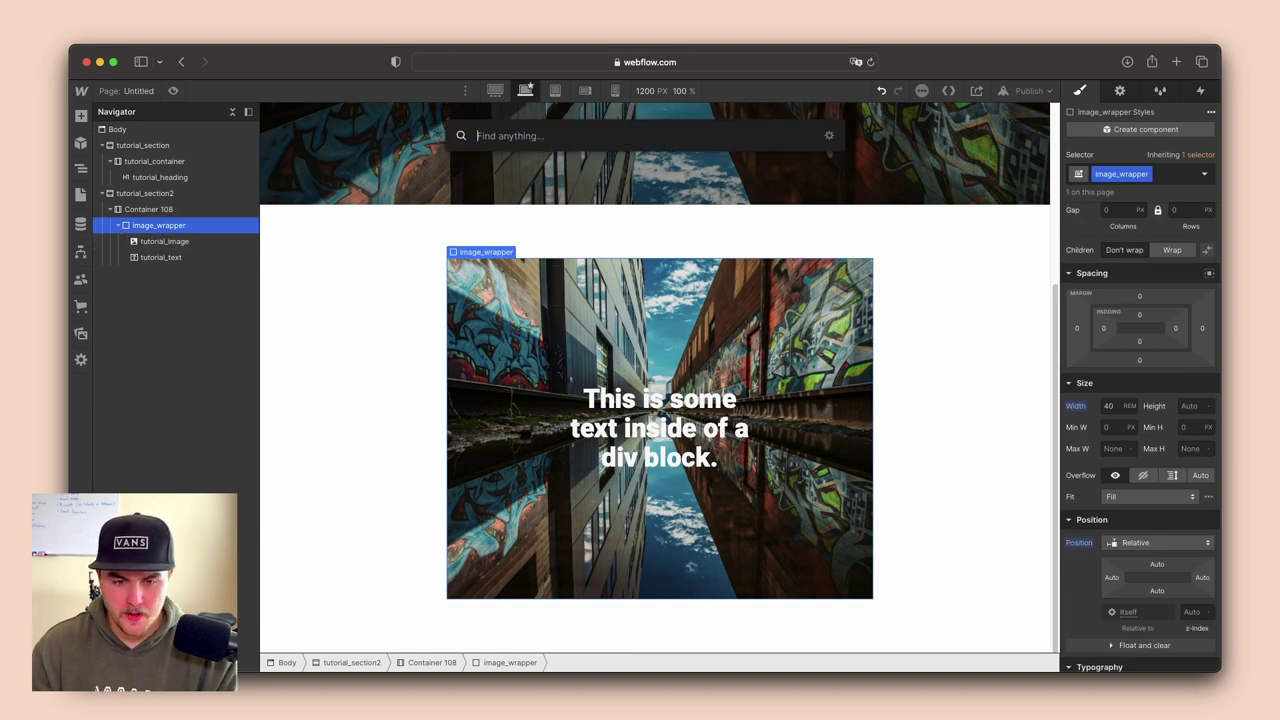
pyautogui.write('di')
pyautogui.press('Return')
pyautogui.press('super+Return')
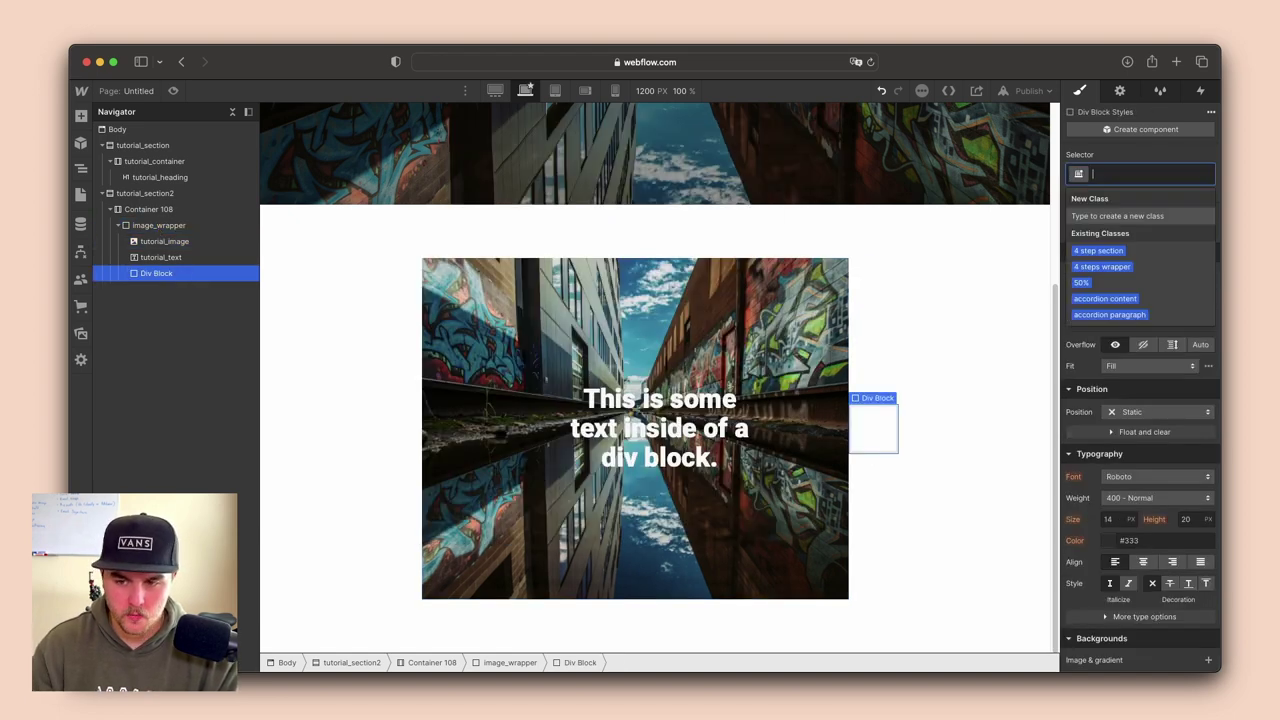
pyautogui.write('image_overlay')
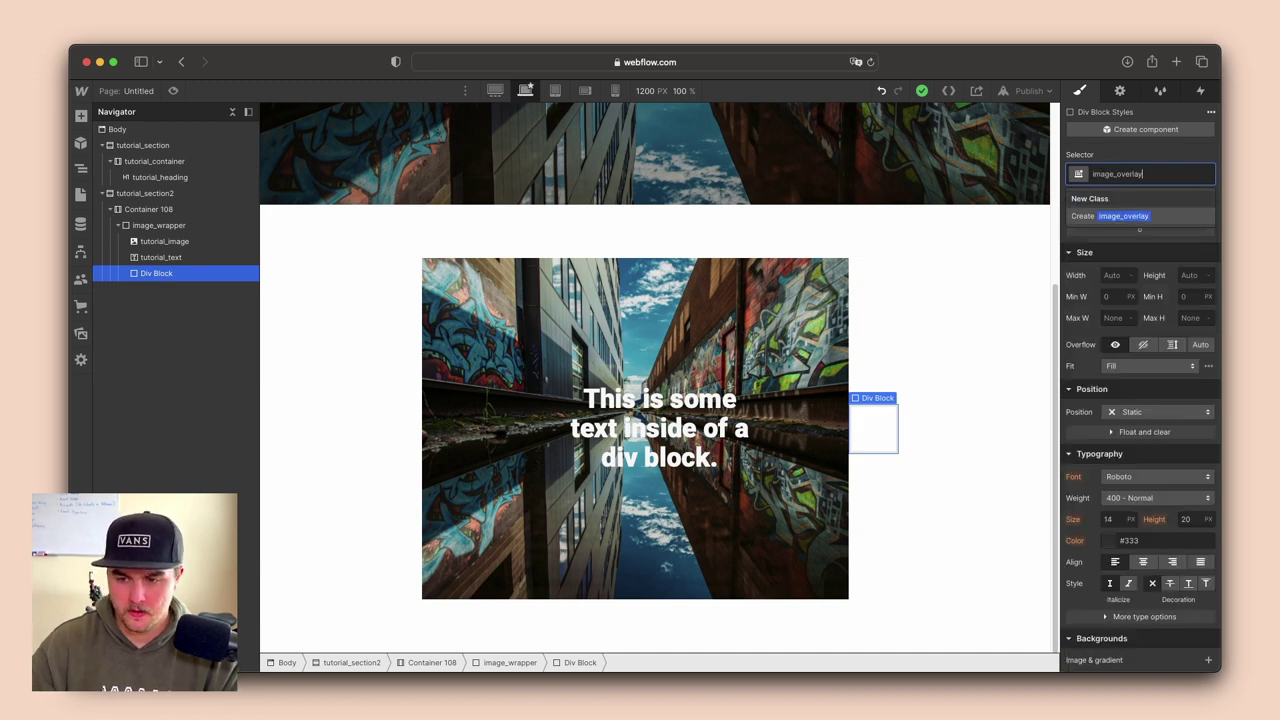
pyautogui.press('Return')
pyautogui.scroll(1, 1096, 400)
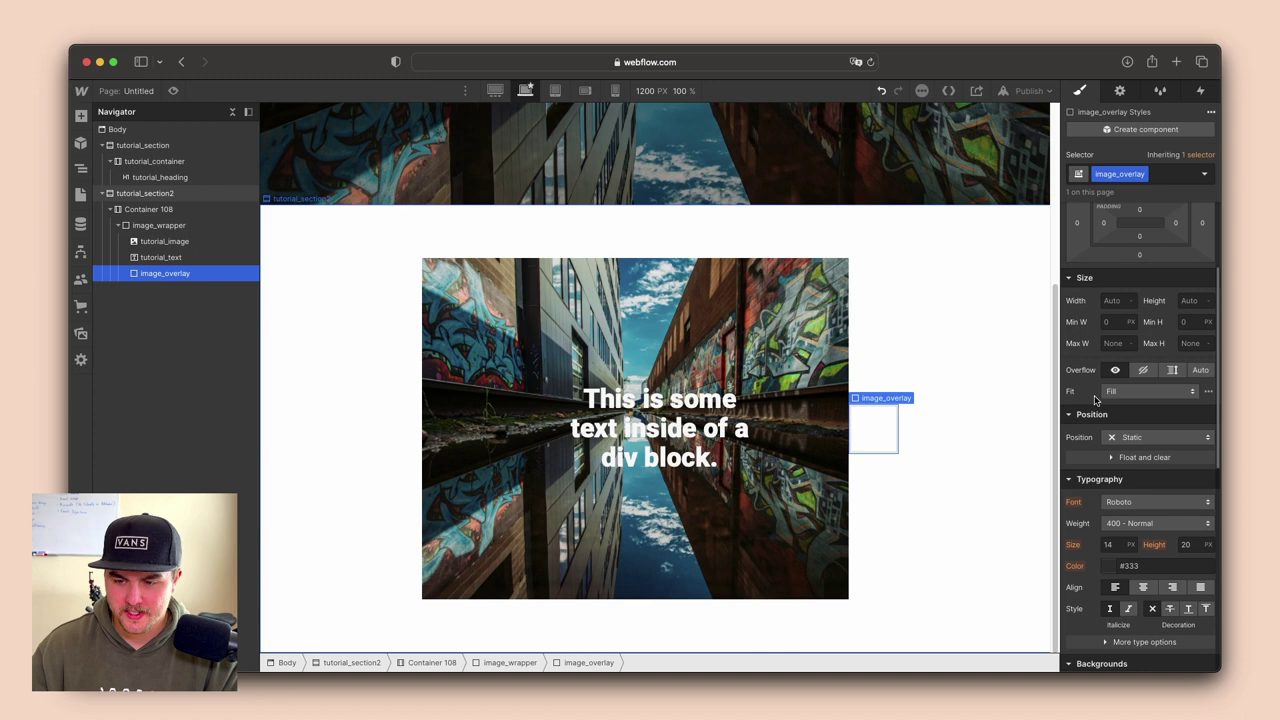
# Give image_overlay 100% width, 100% height and Absolute positioning
pyautogui.scroll(1, 1096, 400)
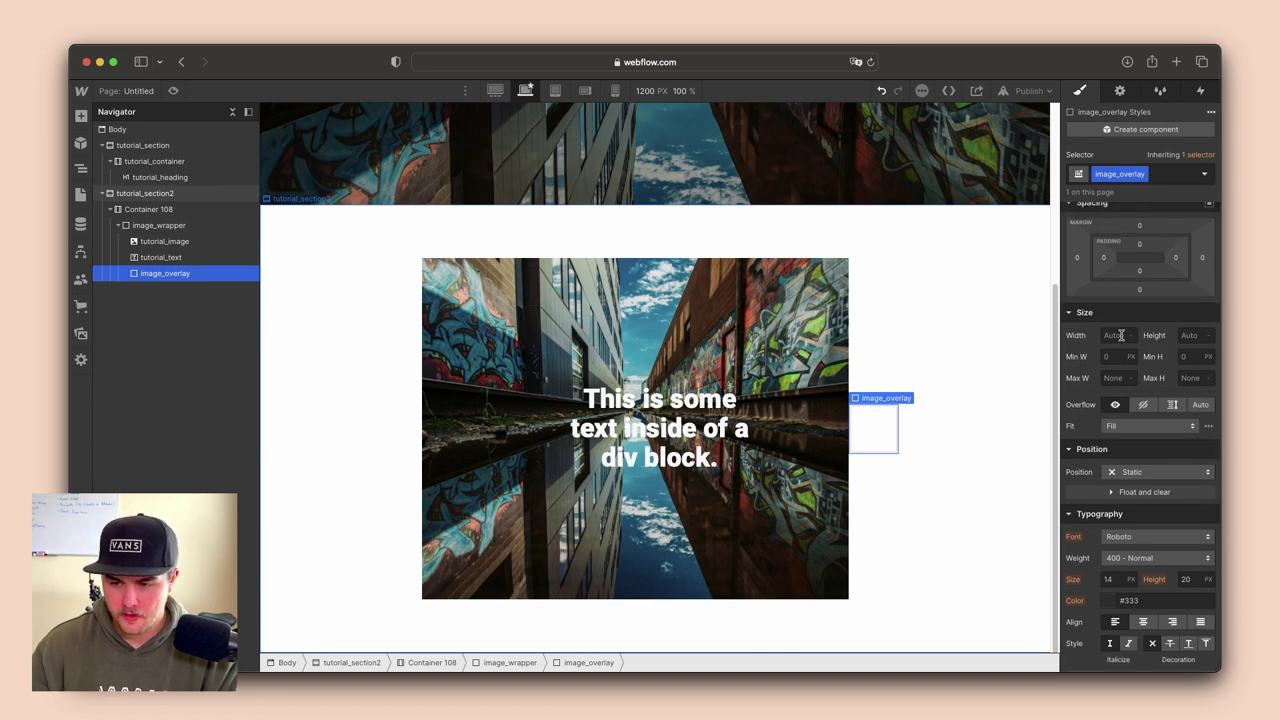
pyautogui.click(1121, 335)
pyautogui.write('10')
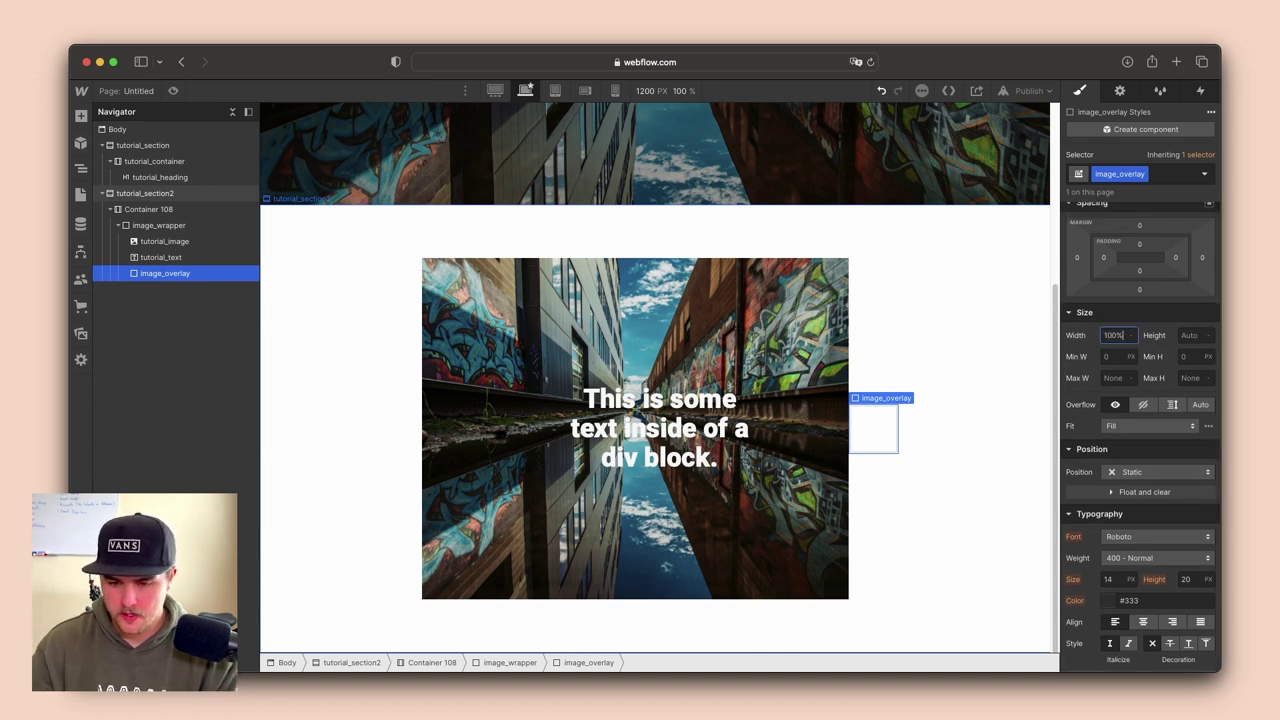
pyautogui.write('0%')
pyautogui.press('Return')
pyautogui.click(1185, 335)
pyautogui.write('10')
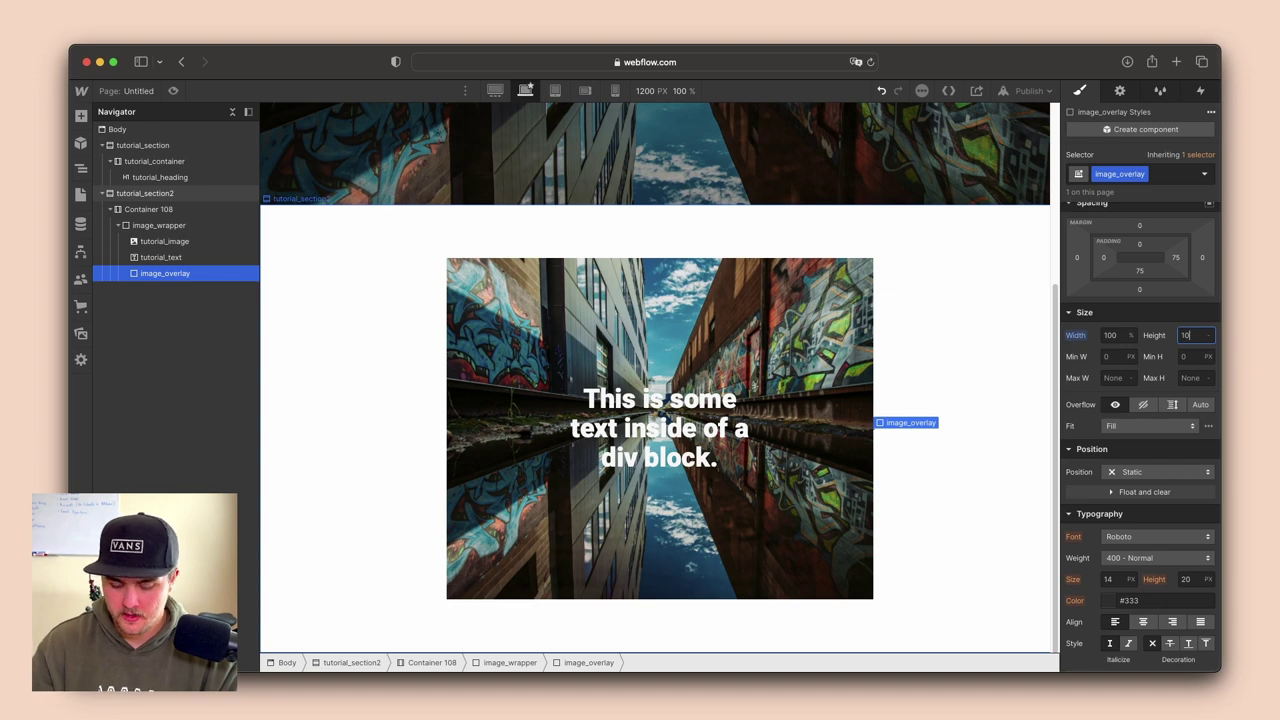
pyautogui.write('0%')
pyautogui.press('Return')
pyautogui.scroll(-2, 1173, 395)
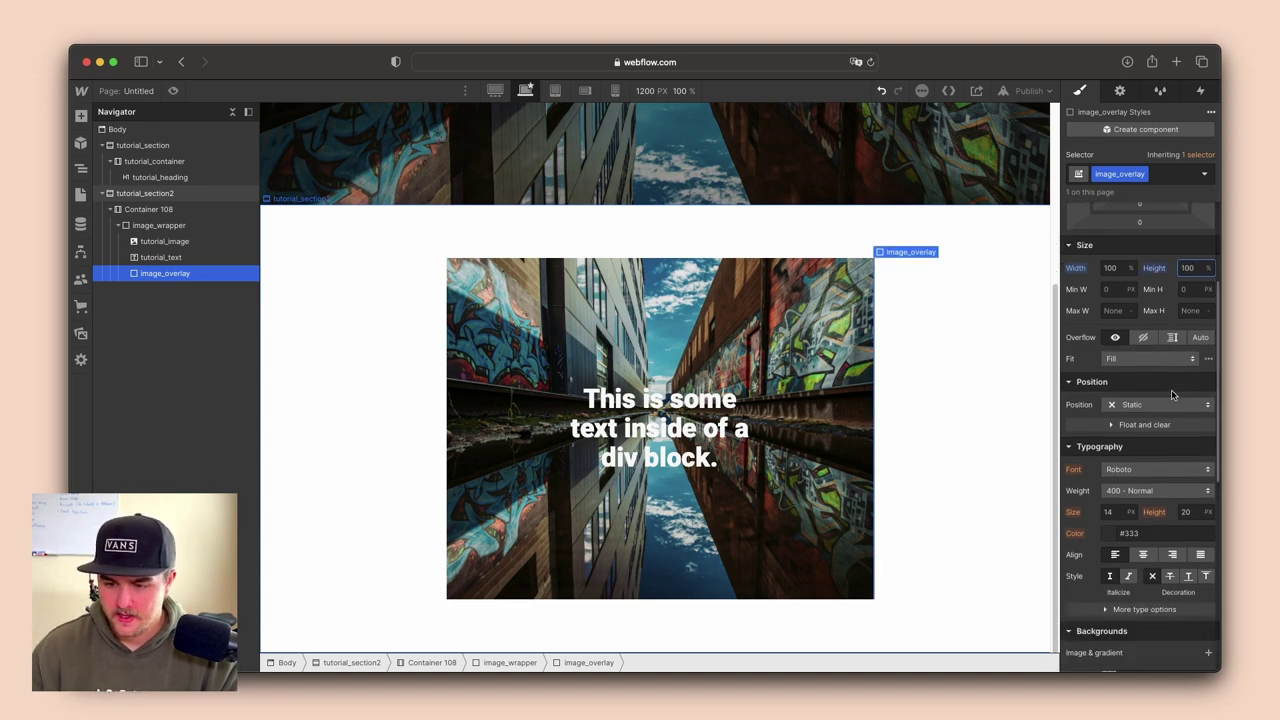
pyautogui.click(1115, 405)
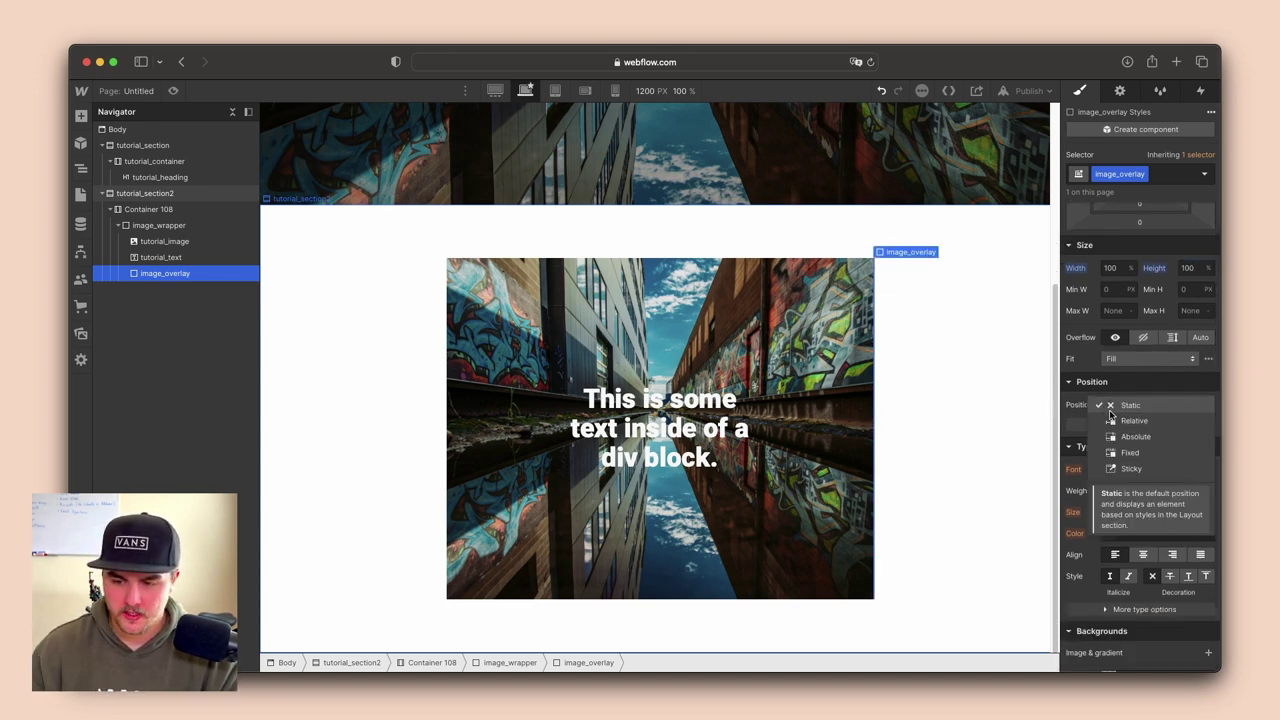
pyautogui.click(1110, 437)
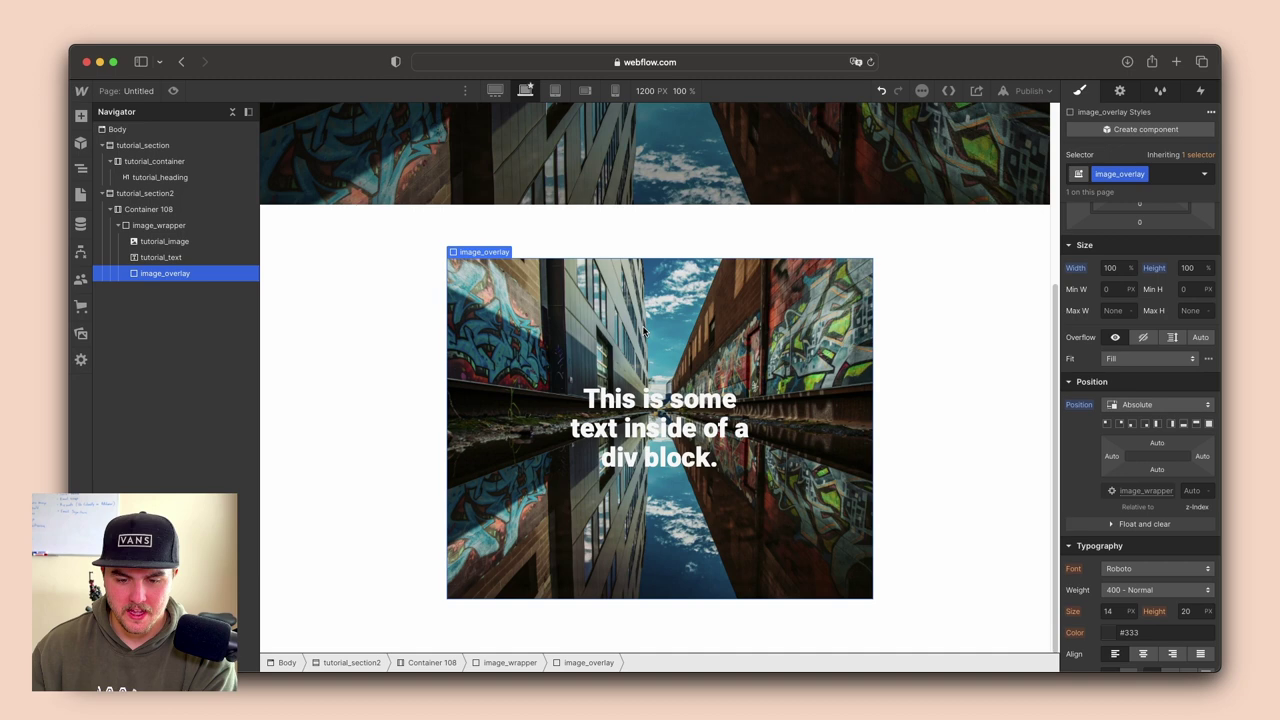
# Set image_overlay's background colour to black at 30% opacity, rgba(0, 0, 0, 0.3)
pyautogui.scroll(-5, 1120, 423)
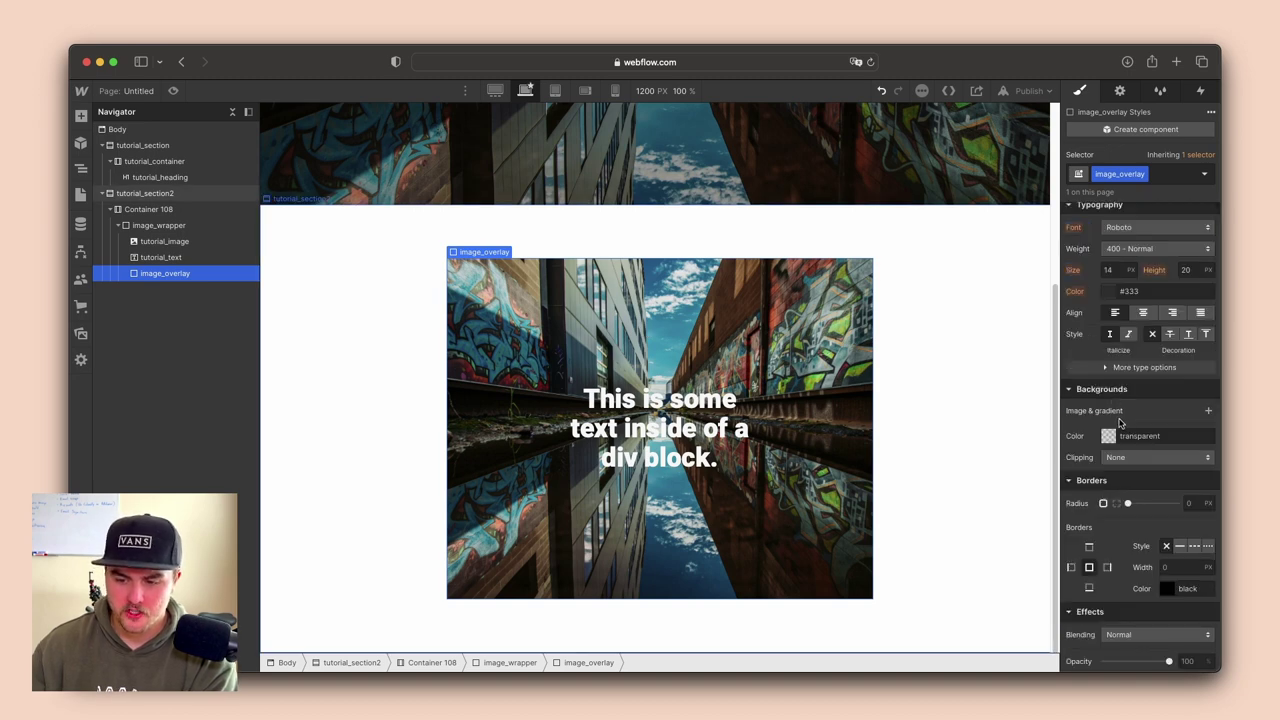
pyautogui.click(1108, 437)
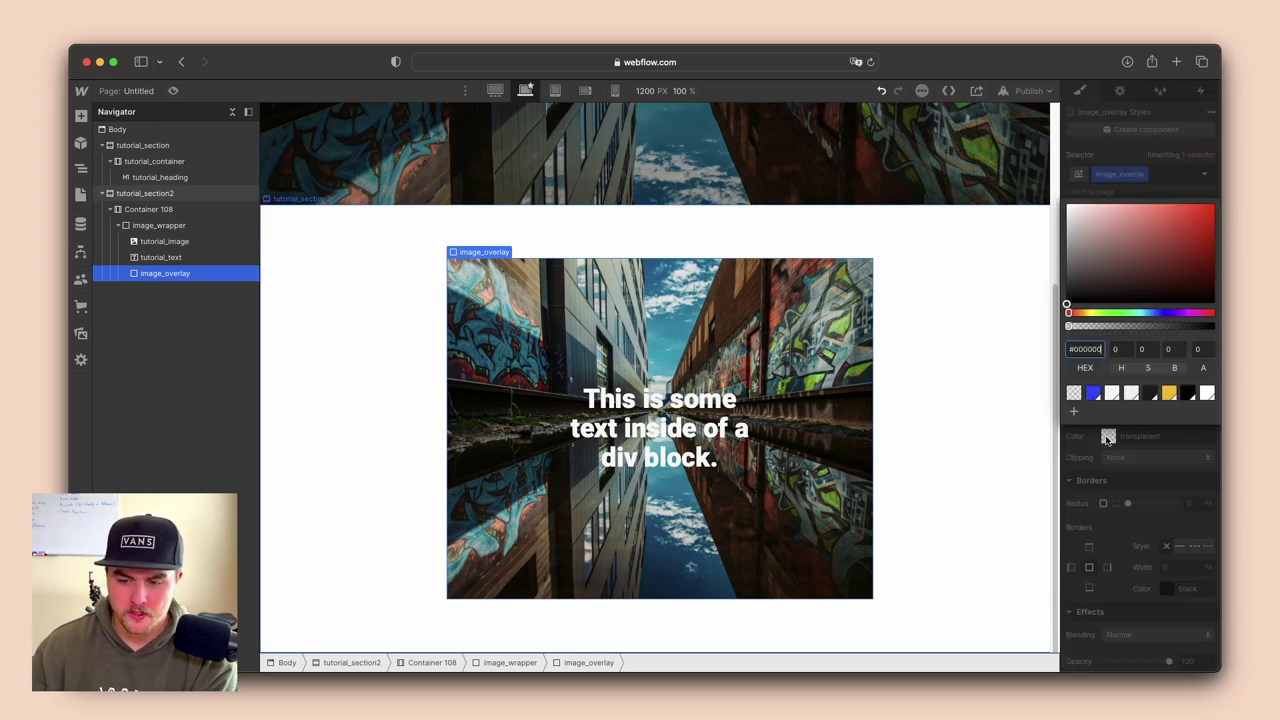
pyautogui.moveTo(1108, 269); pyautogui.dragTo(1051, 320)
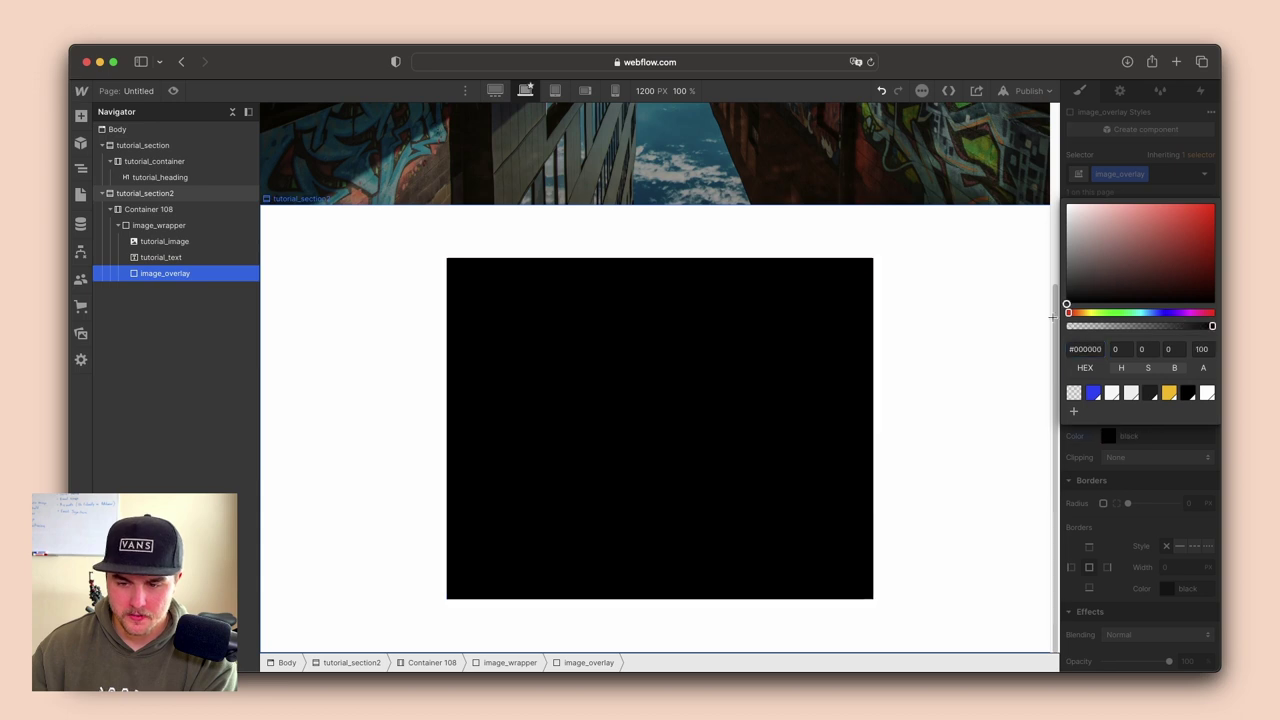
pyautogui.click(1142, 327)
pyautogui.moveTo(1140, 326); pyautogui.dragTo(1112, 326)
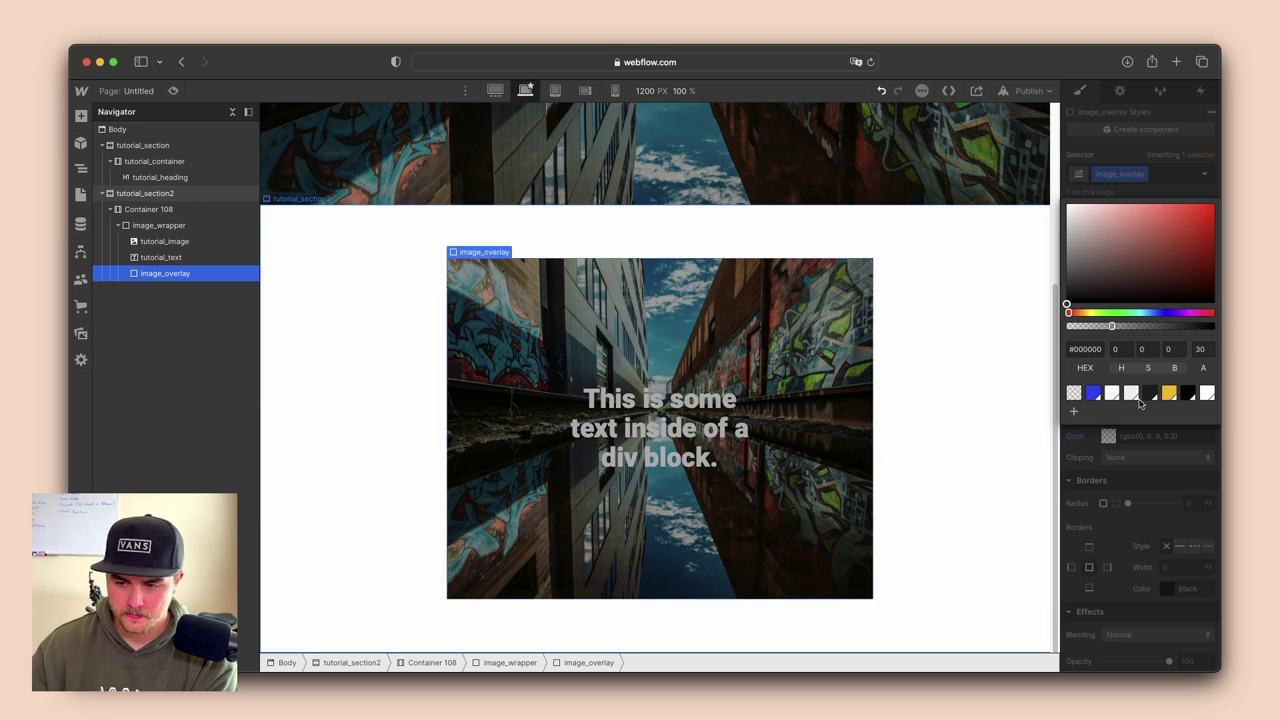
pyautogui.click(1128, 447)
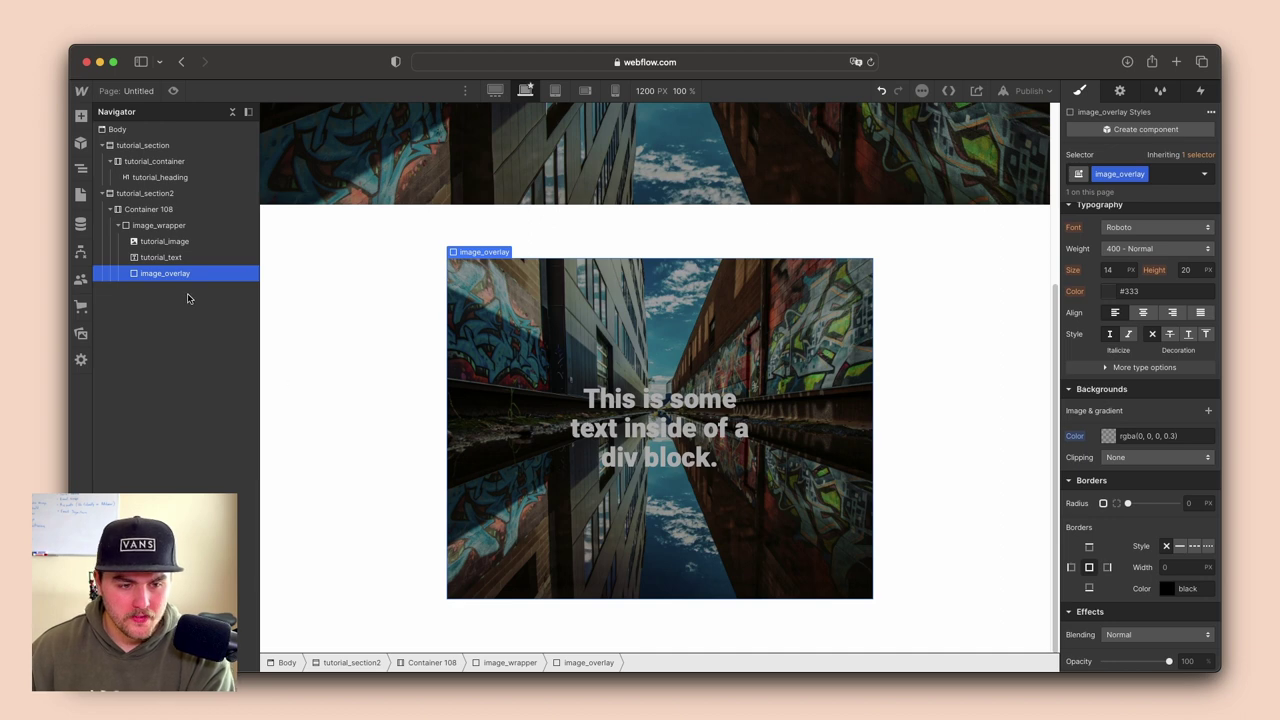
# Give tutorial_text a z-index of 1
pyautogui.click(175, 260)
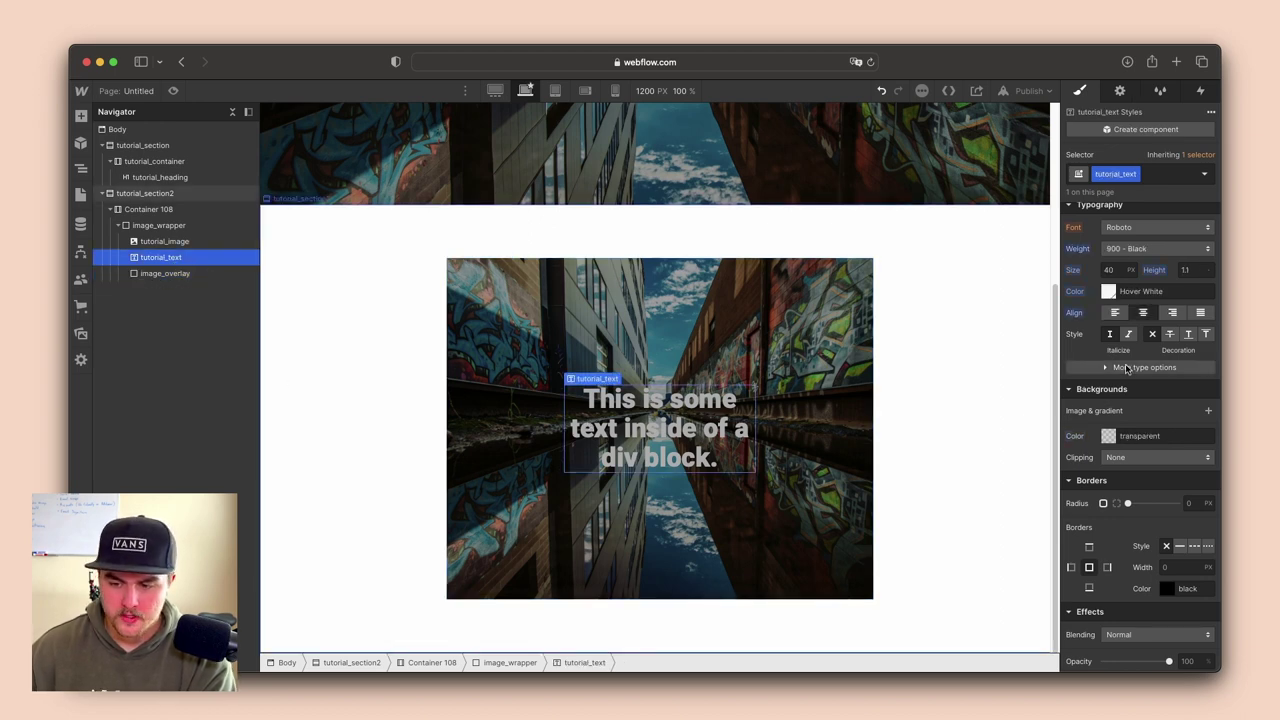
pyautogui.scroll(3, 1120, 372)
pyautogui.scroll(3, 1127, 369)
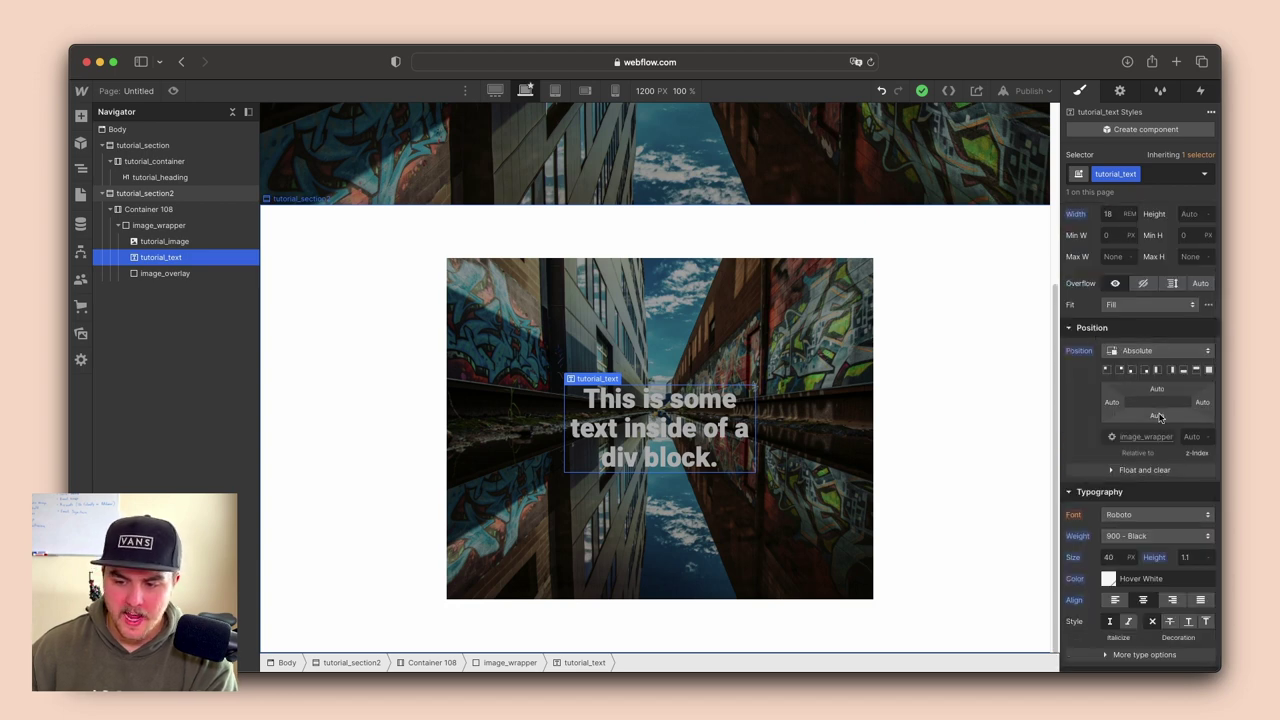
pyautogui.click(162, 273)
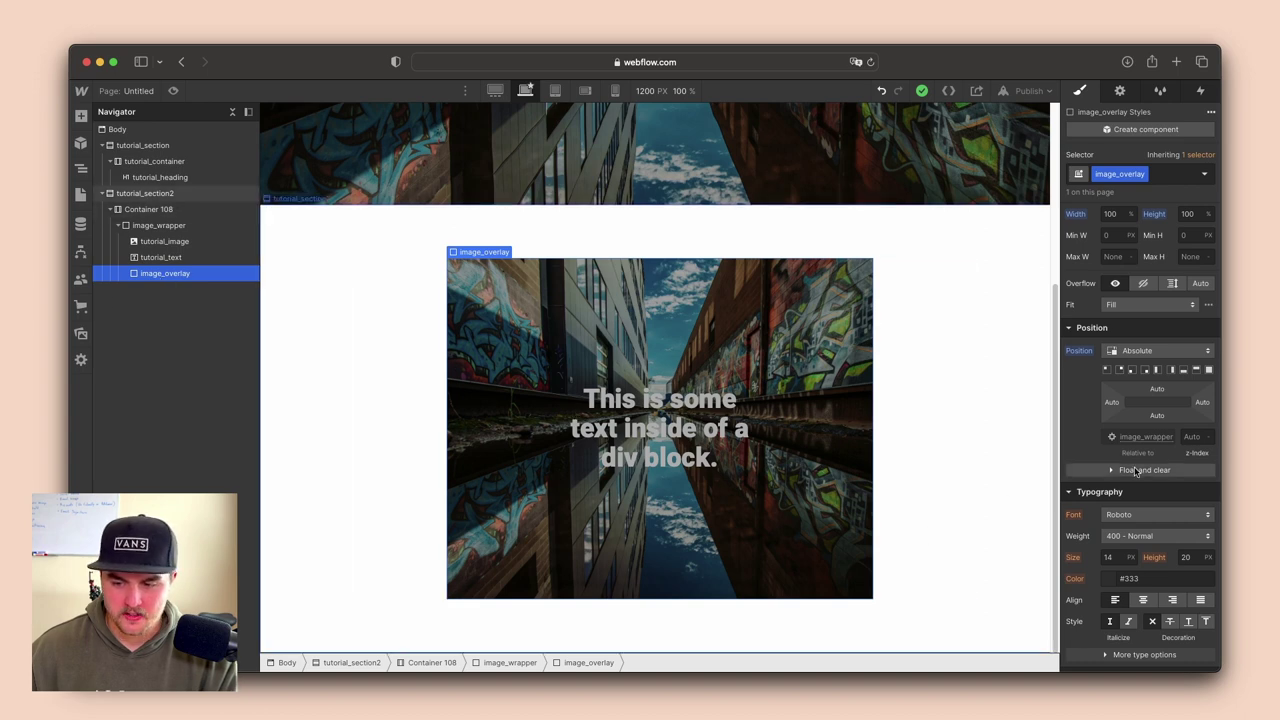
pyautogui.click(185, 259)
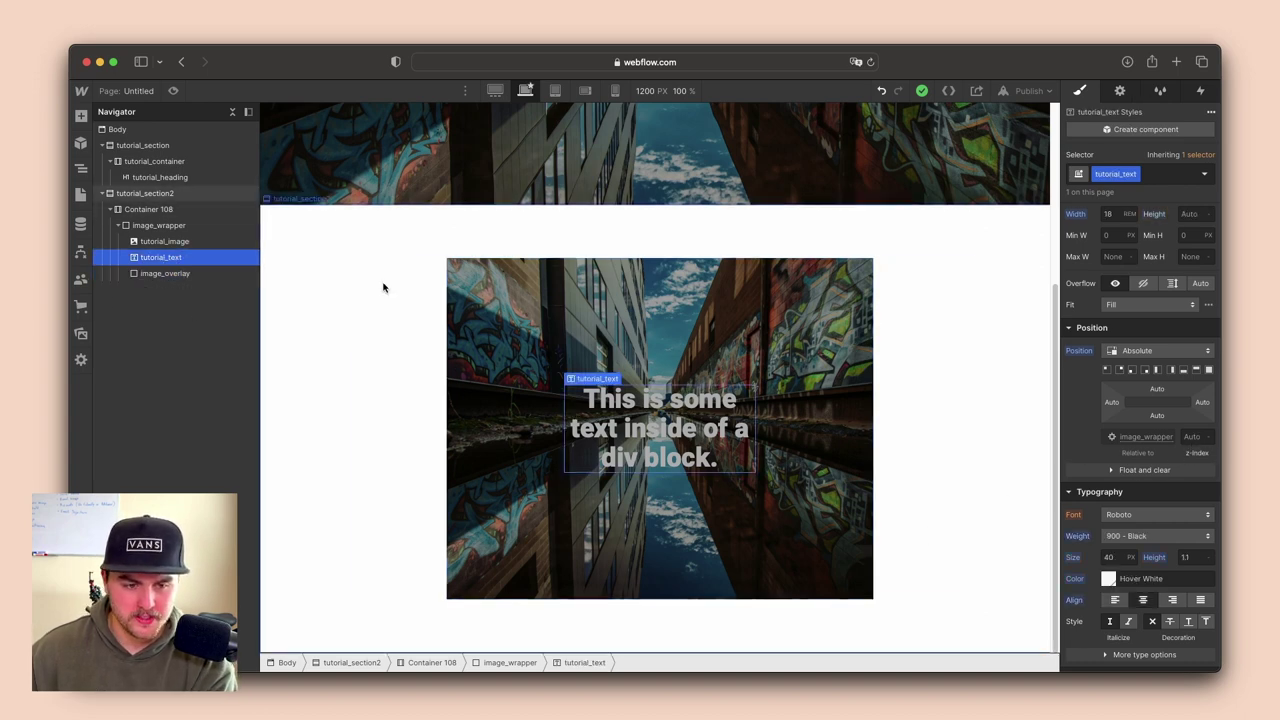
pyautogui.click(1192, 437)
pyautogui.write('1')
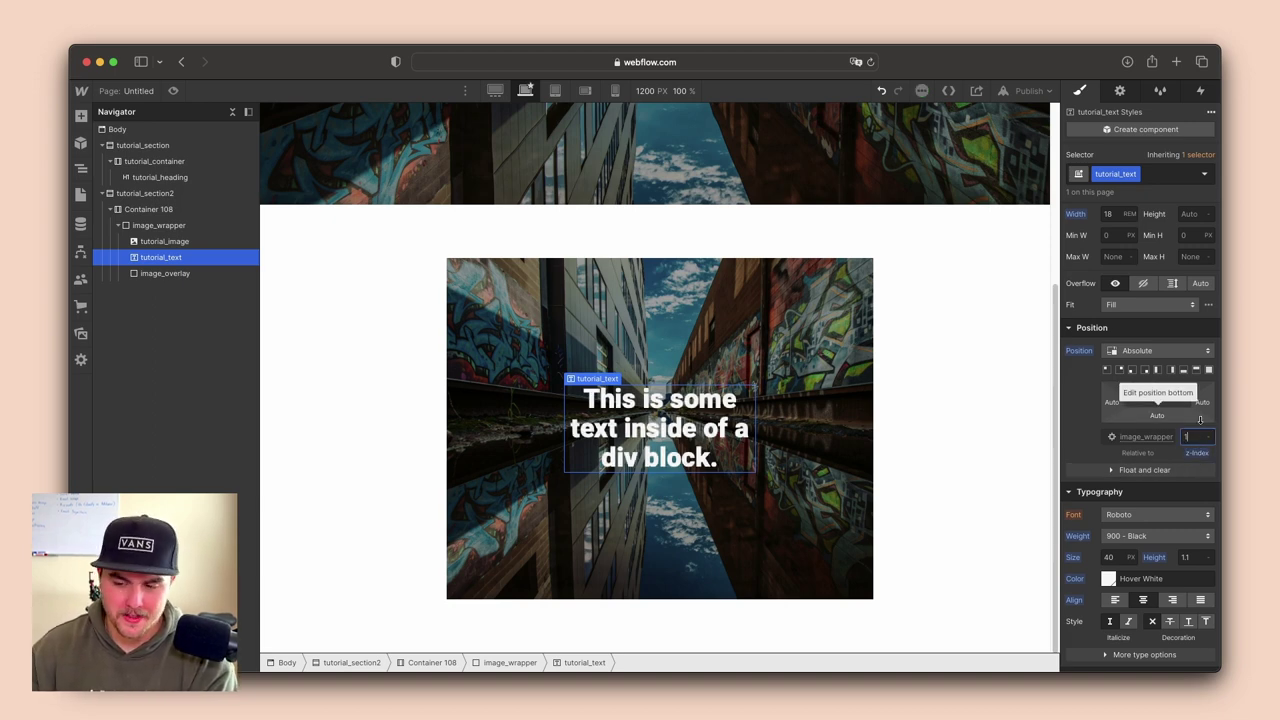
# Try z-index 2 on image_overlay, then clear it back to Auto
pyautogui.click(186, 274)
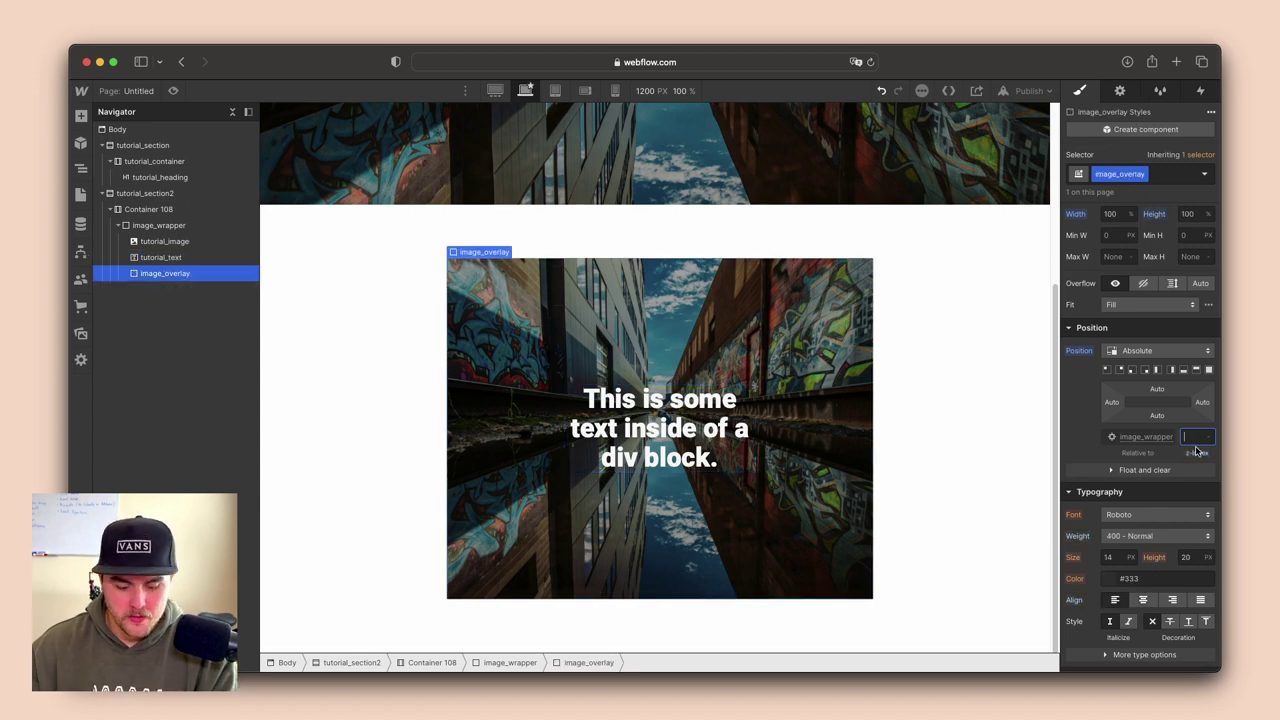
pyautogui.click(1197, 446)
pyautogui.write('2')
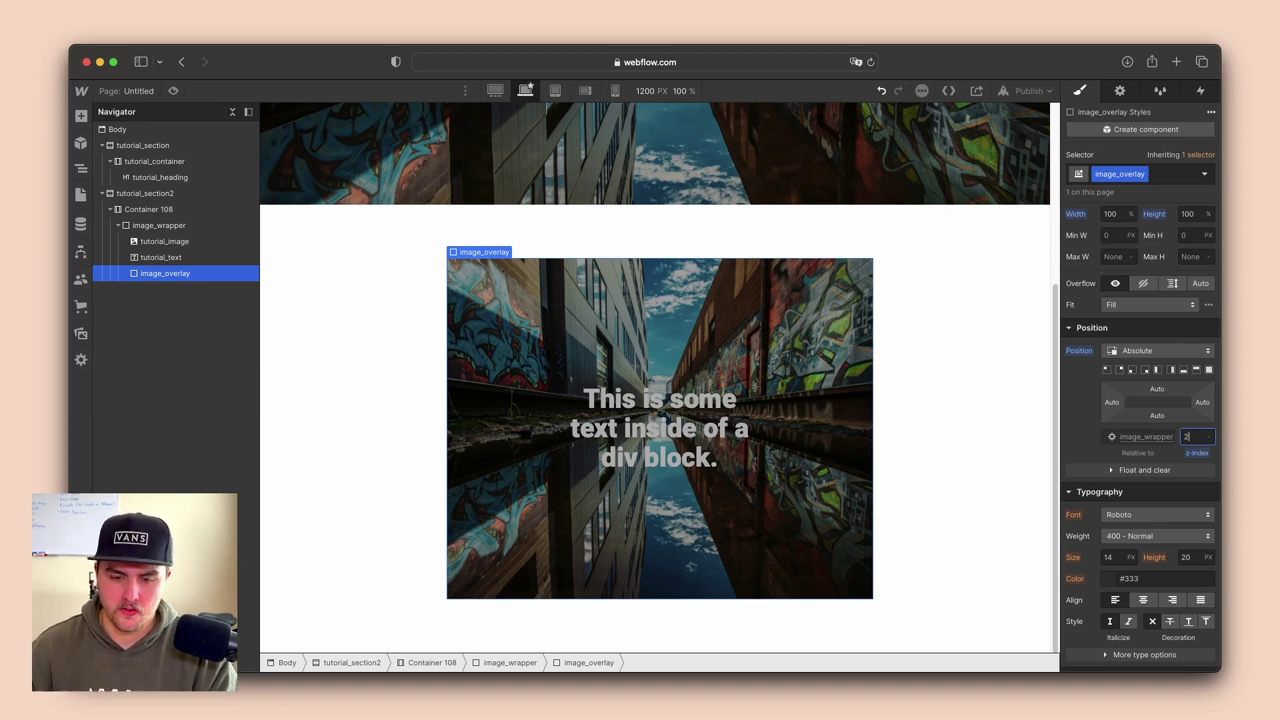
pyautogui.press('BackSpace')
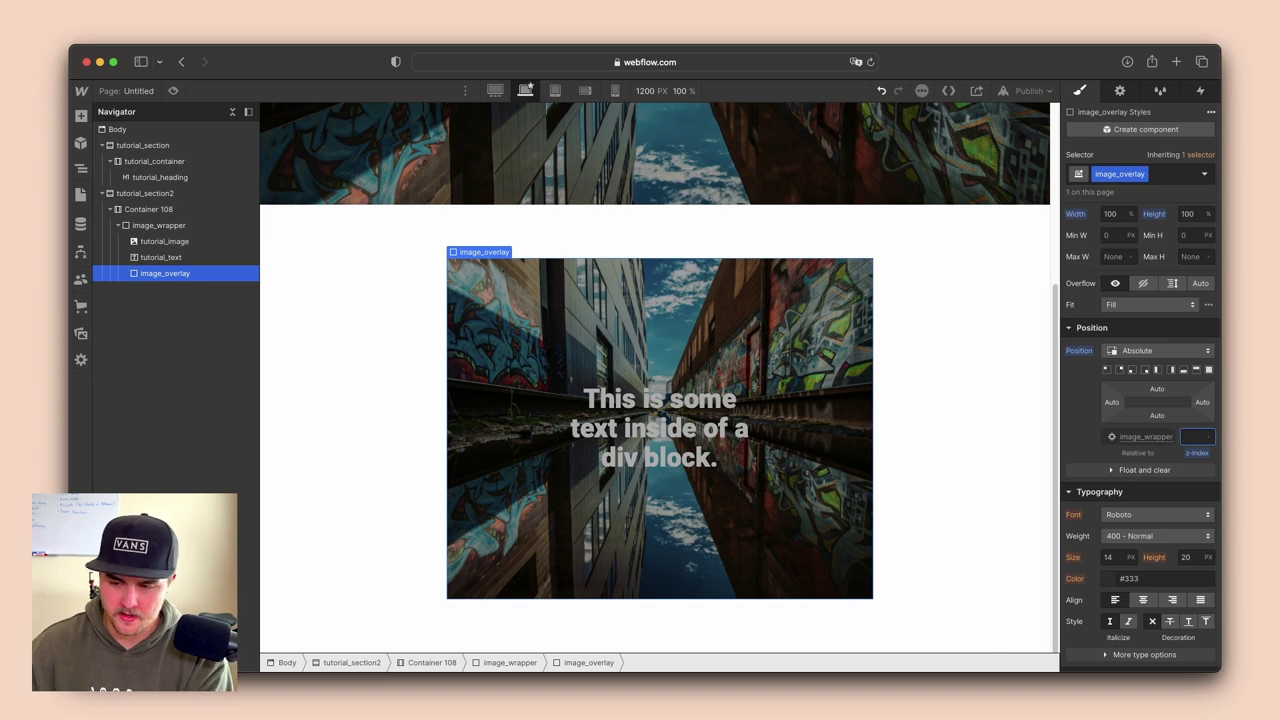
pyautogui.press('Return')
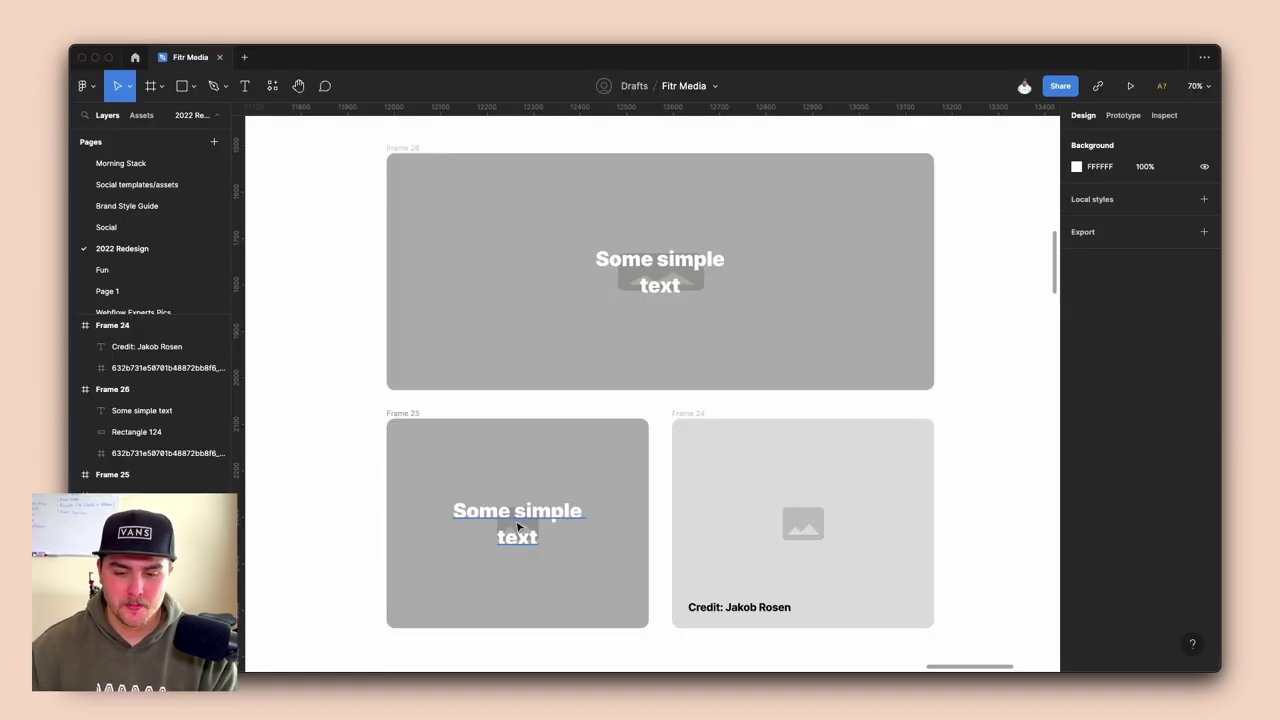
# Select Frame 24 in the Figma mockup to inspect the photo credit caption
pyautogui.click(782, 597)
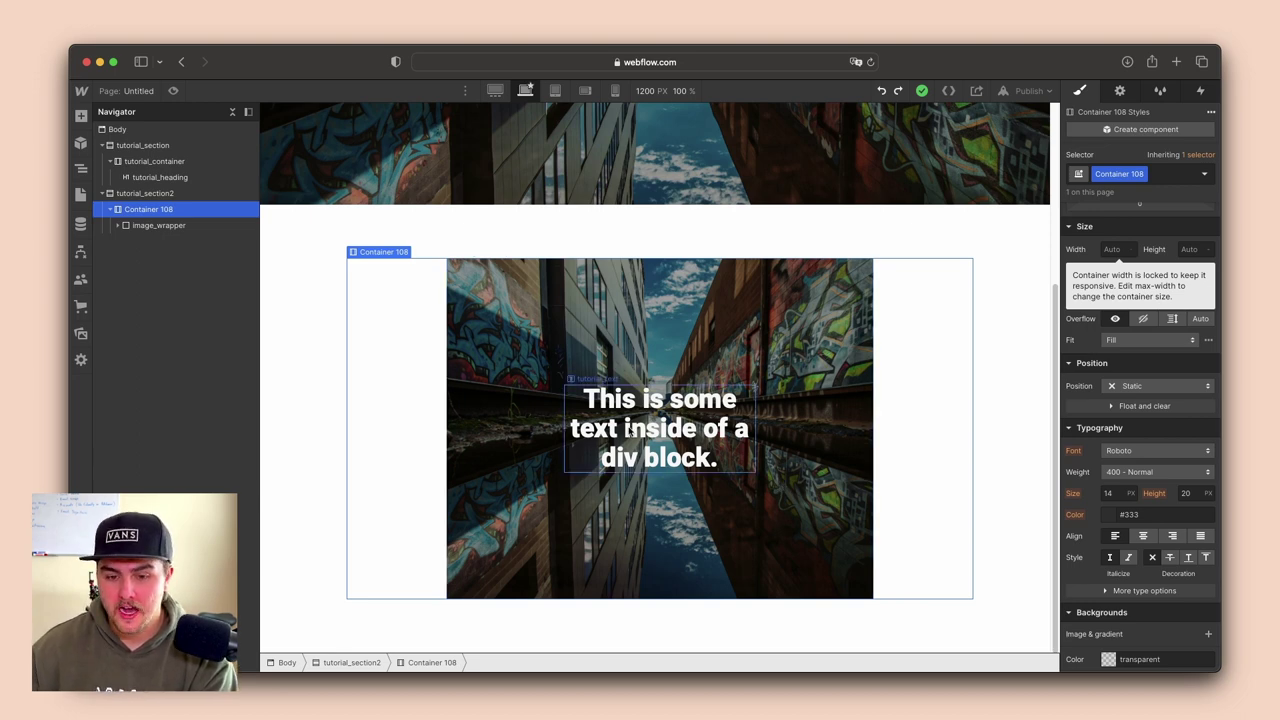
# Left-align tutorial_text and shrink its font size to 15px
pyautogui.click(629, 428)
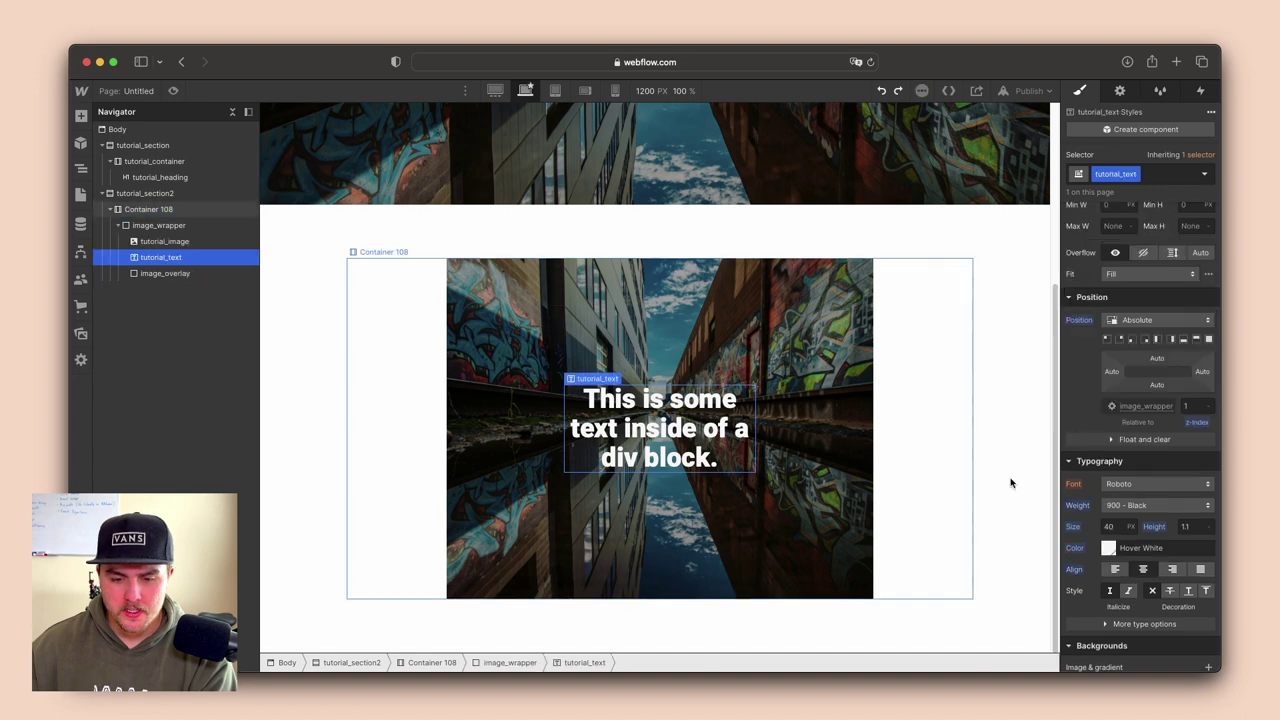
pyautogui.click(1115, 569)
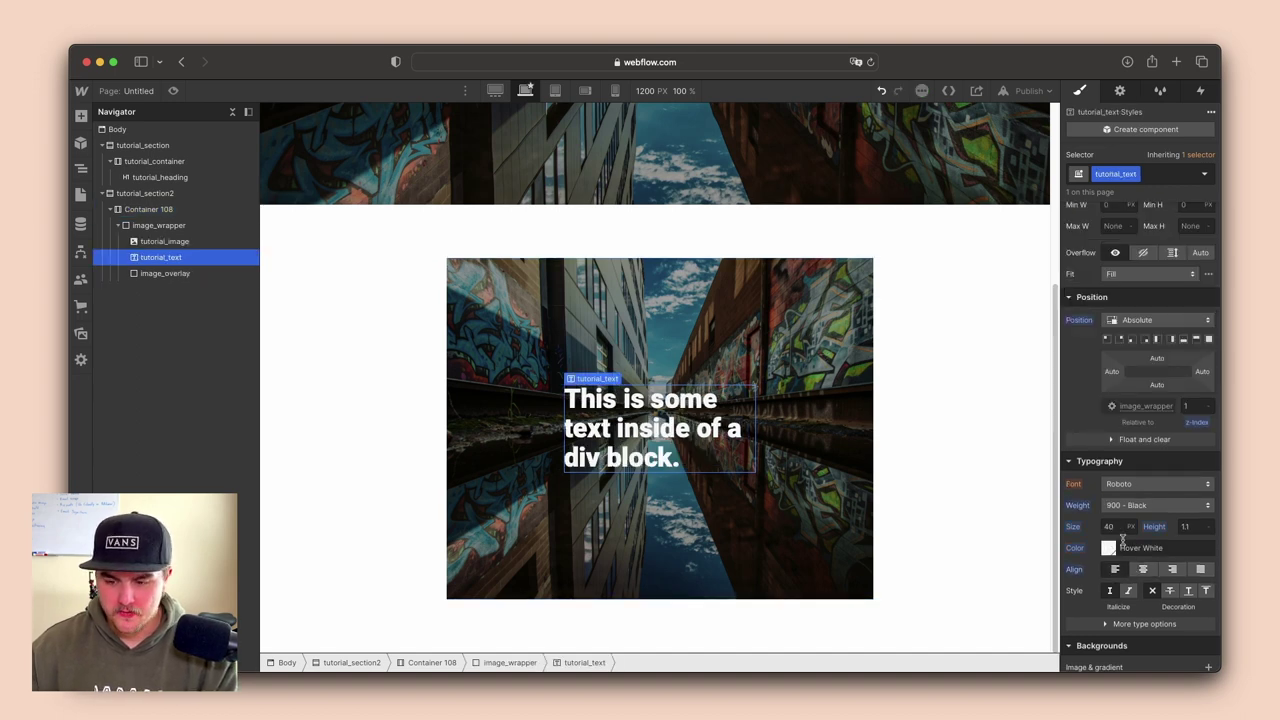
pyautogui.moveTo(1120, 526); pyautogui.dragTo(1097, 537)
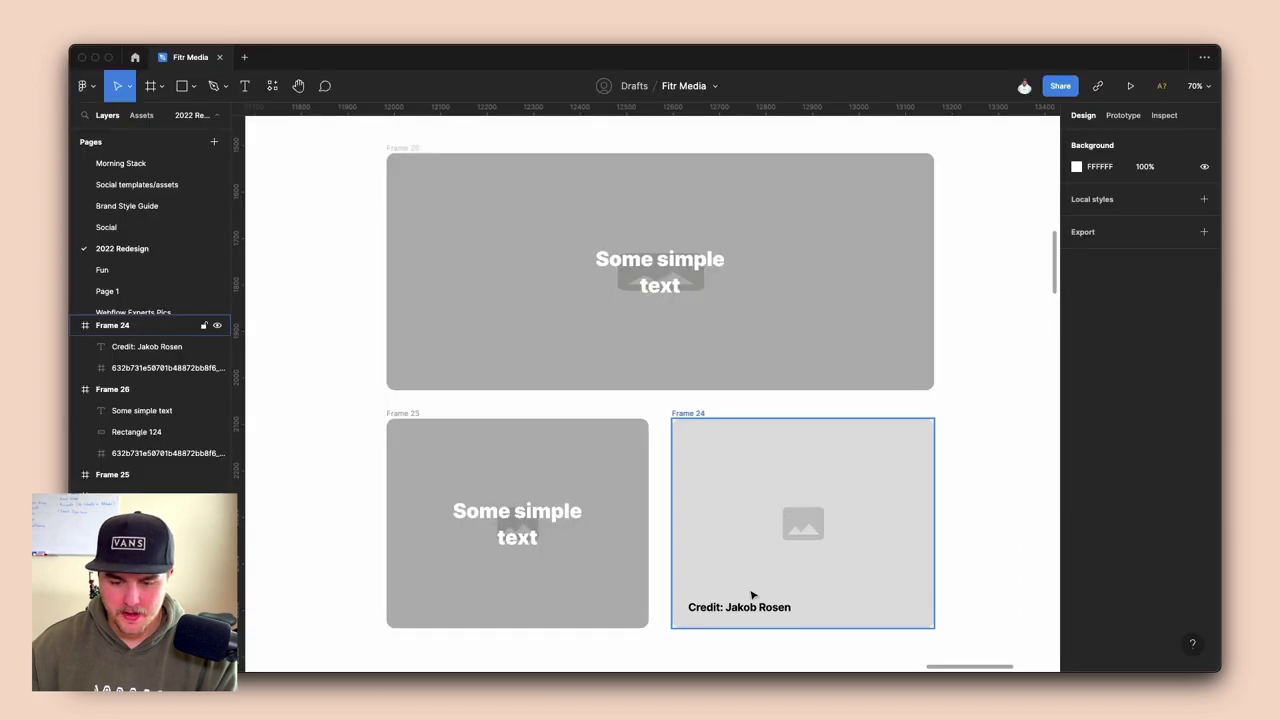
# Copy the credit line from Figma and paste it over the caption text
pyautogui.doubleClick(740, 605)
pyautogui.hotkey('ctrl', 'c')
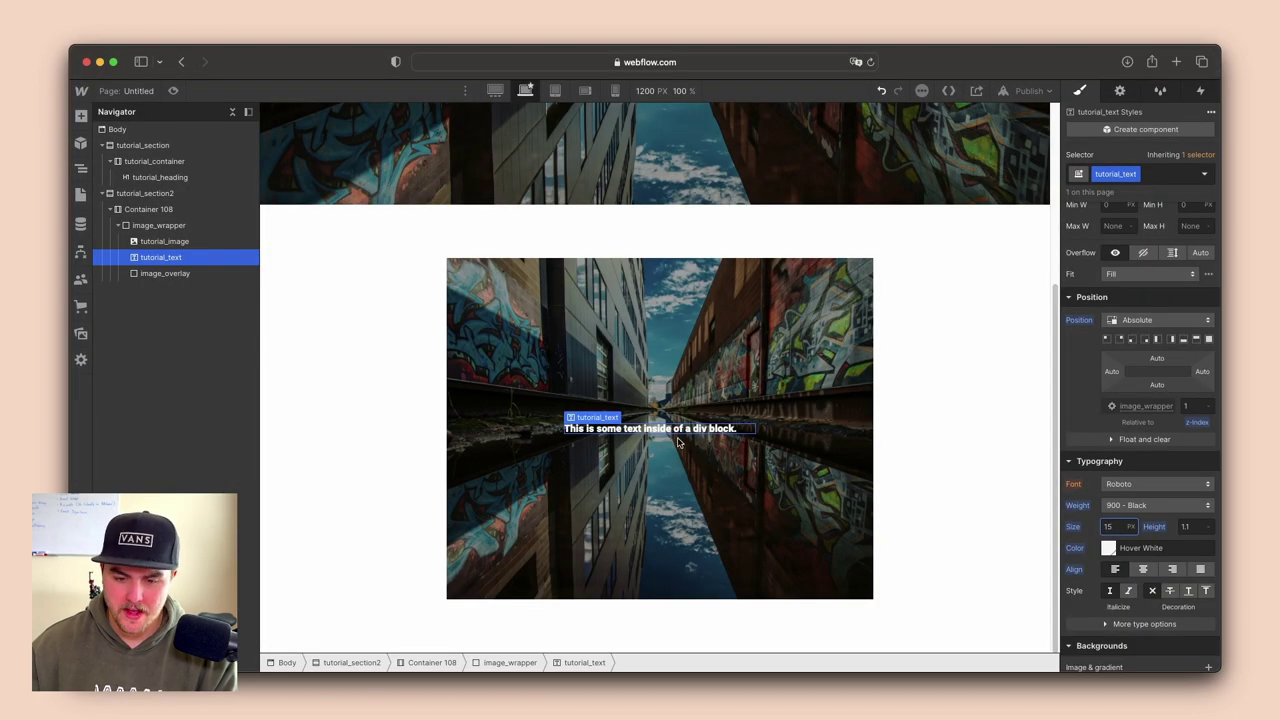
pyautogui.doubleClick(680, 430)
pyautogui.click(679, 433)
pyautogui.doubleClick(679, 432)
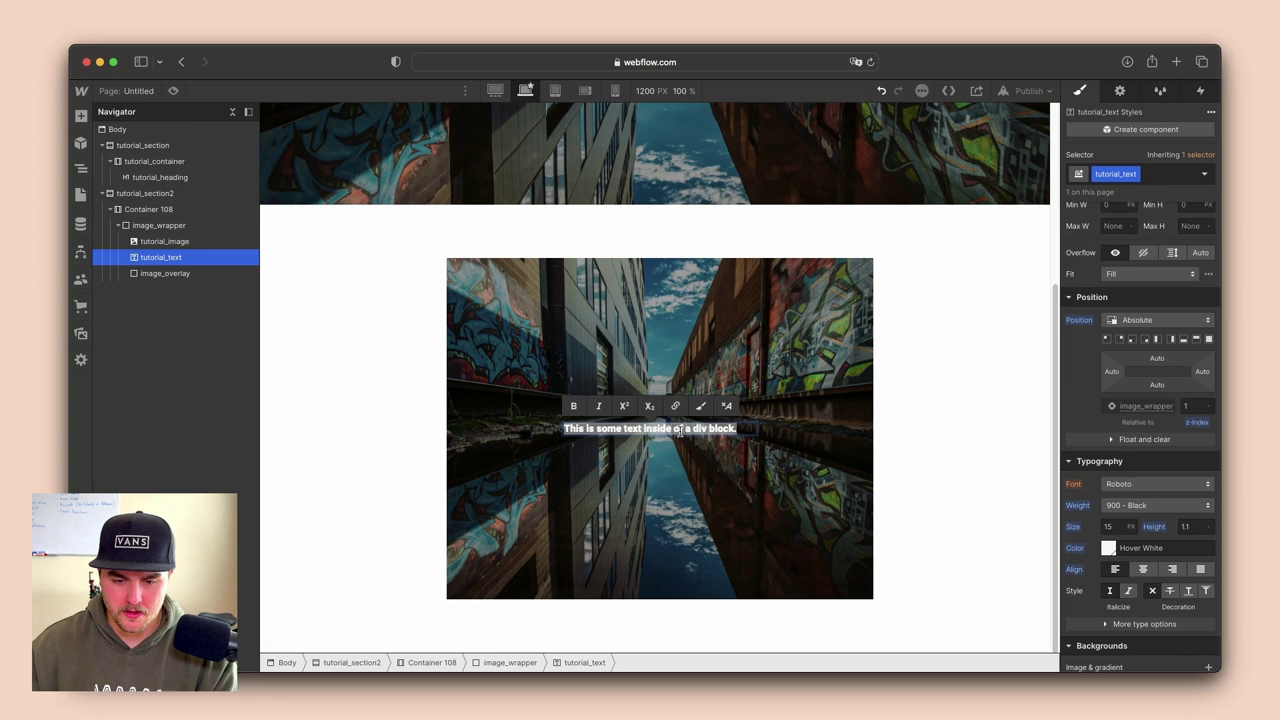
pyautogui.hotkey('ctrl', 'v')
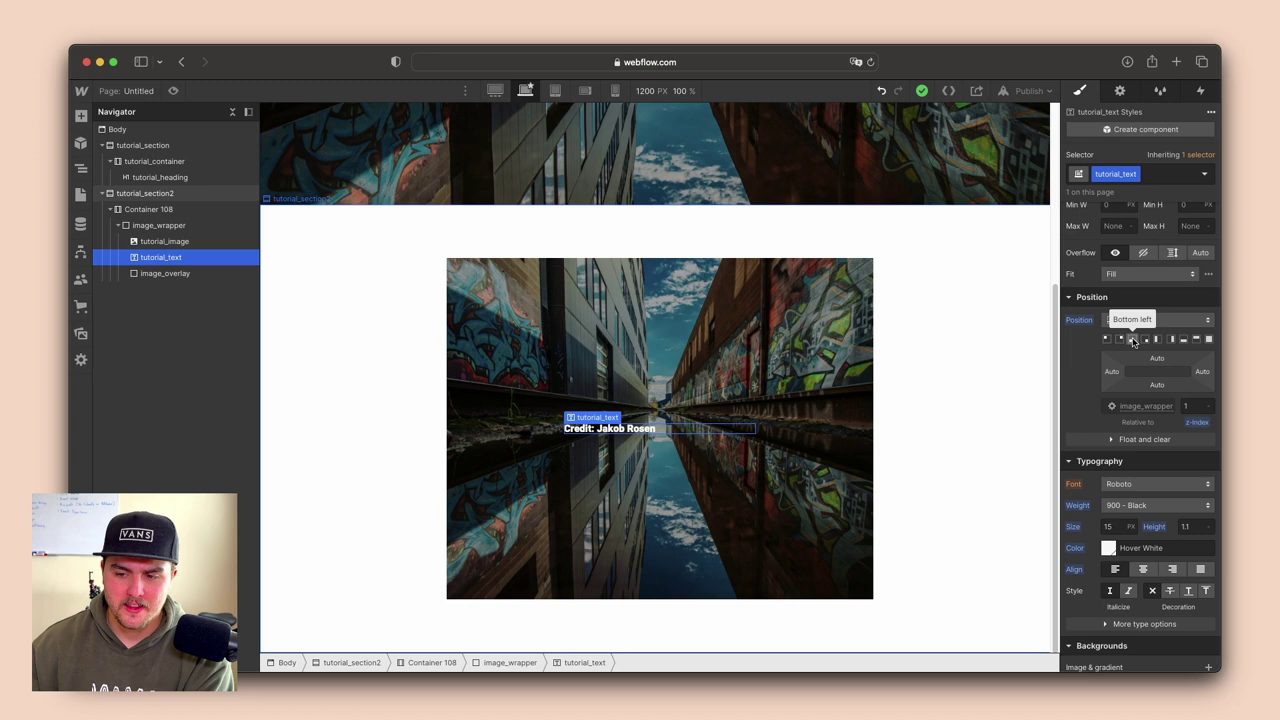
# Apply the Bottom left position preset to the photo credit, with 2.2rem left and bottom offsets
pyautogui.click(1133, 341)
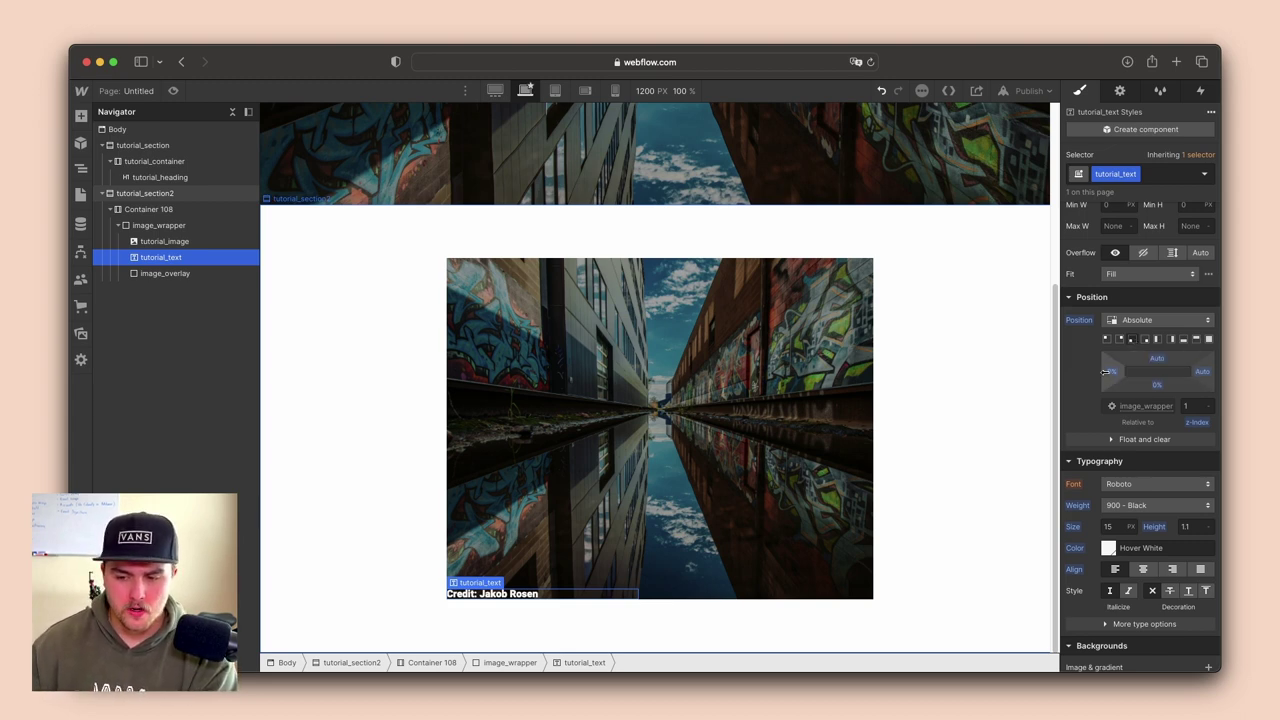
pyautogui.moveTo(1158, 384); pyautogui.dragTo(1117, 372)
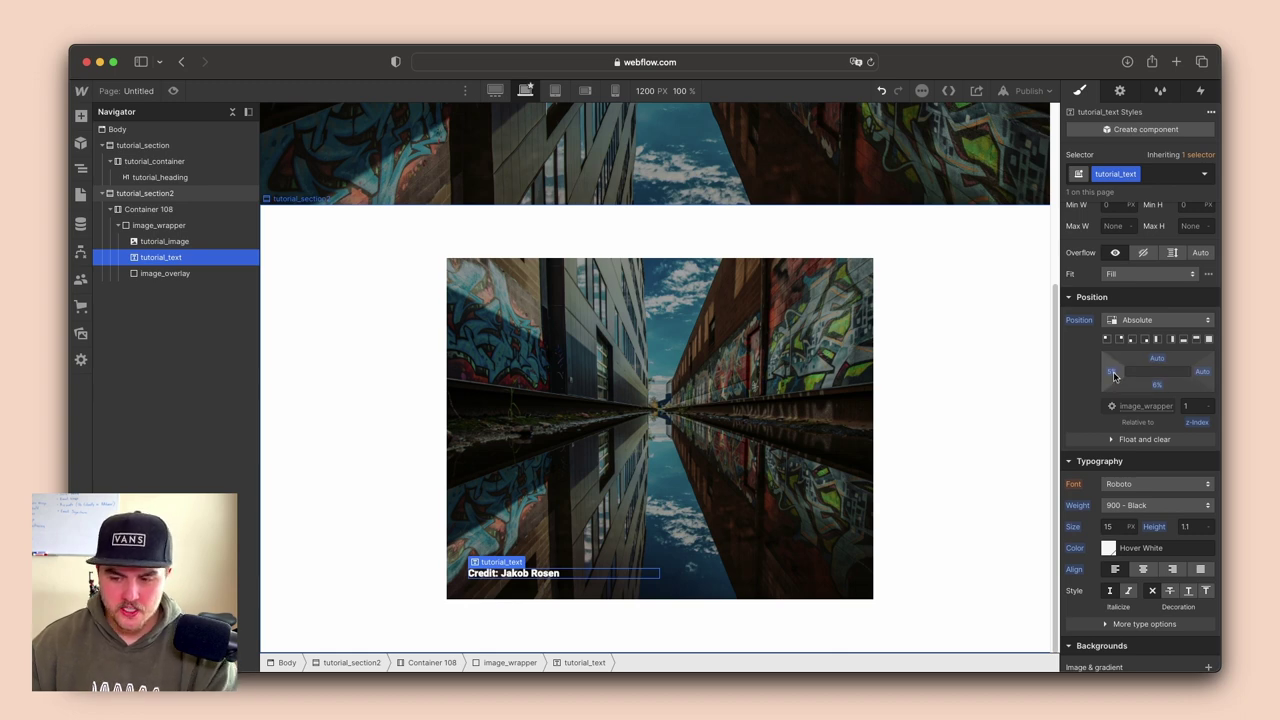
pyautogui.click(1113, 371)
pyautogui.write('1')
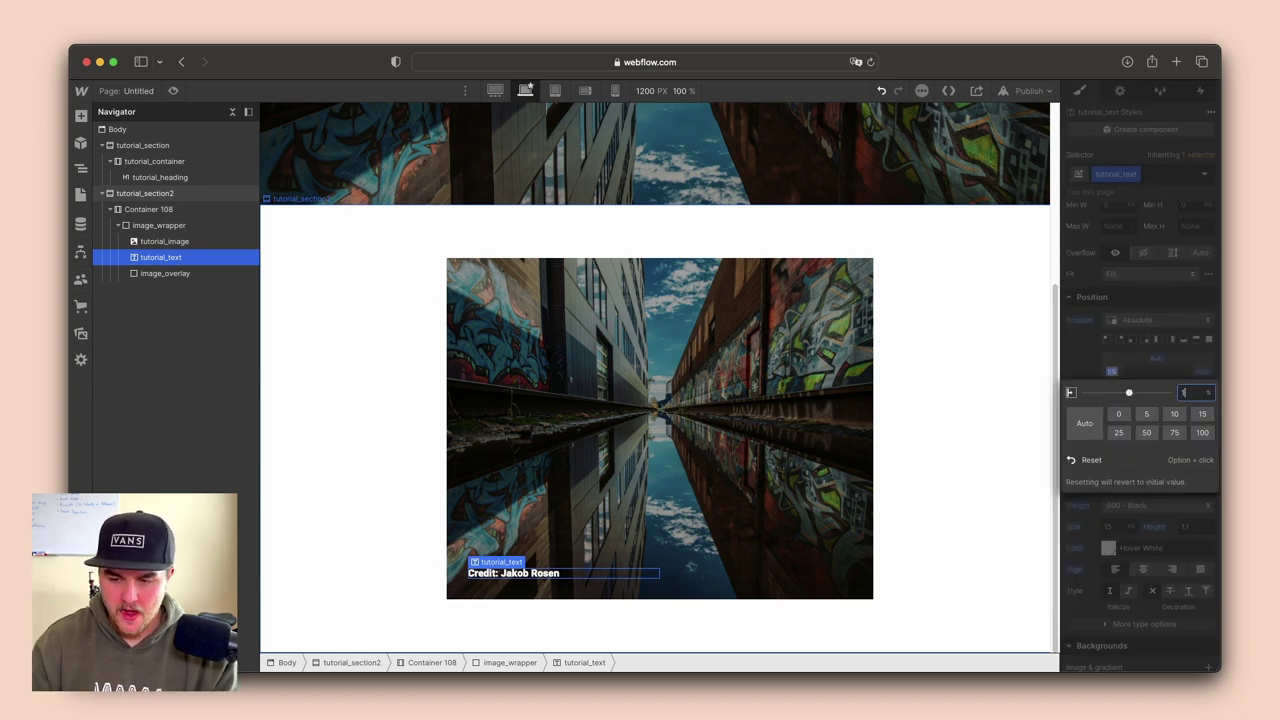
pyautogui.write('rem')
pyautogui.press('Return')
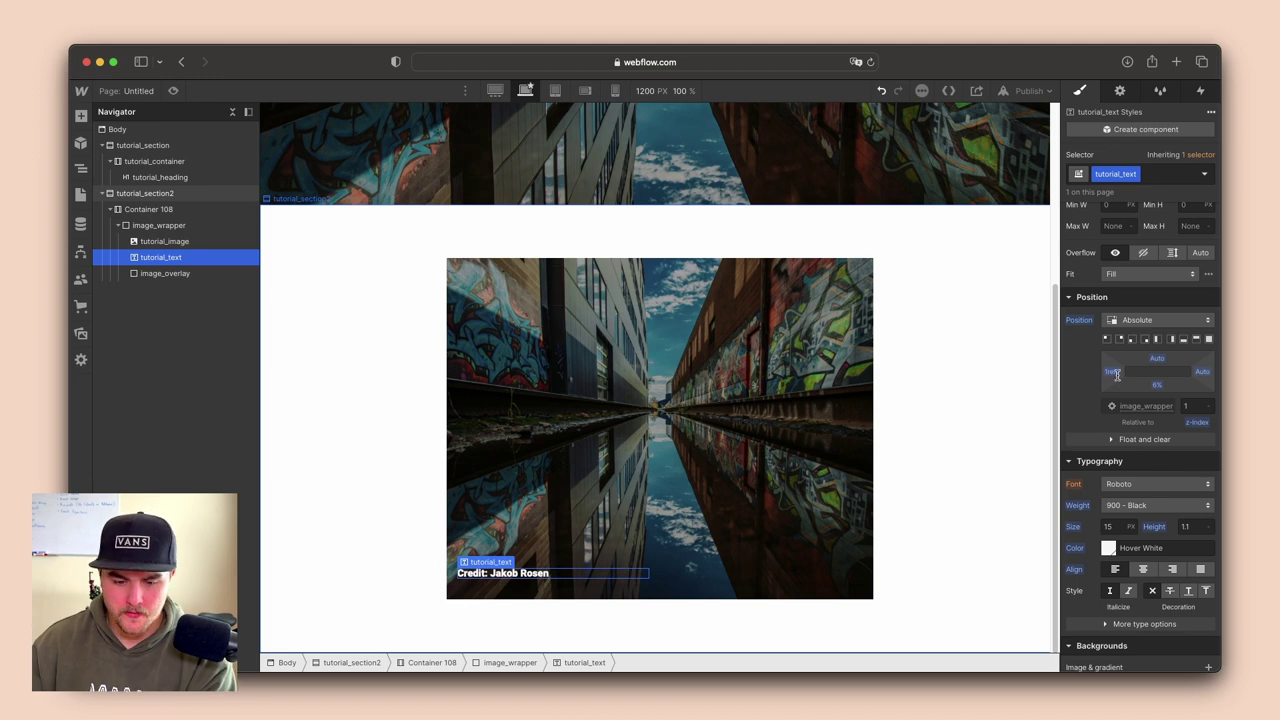
pyautogui.moveTo(1119, 377); pyautogui.dragTo(1124, 373)
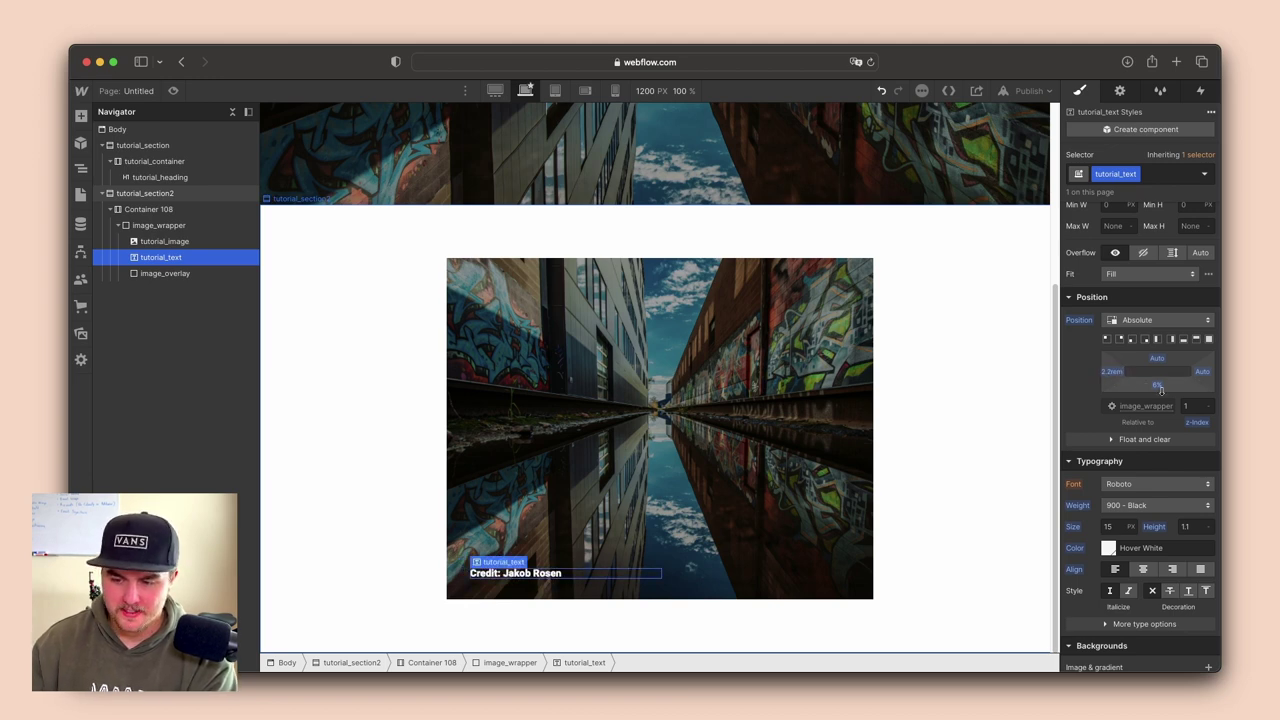
pyautogui.click(1157, 384)
pyautogui.write('2.2')
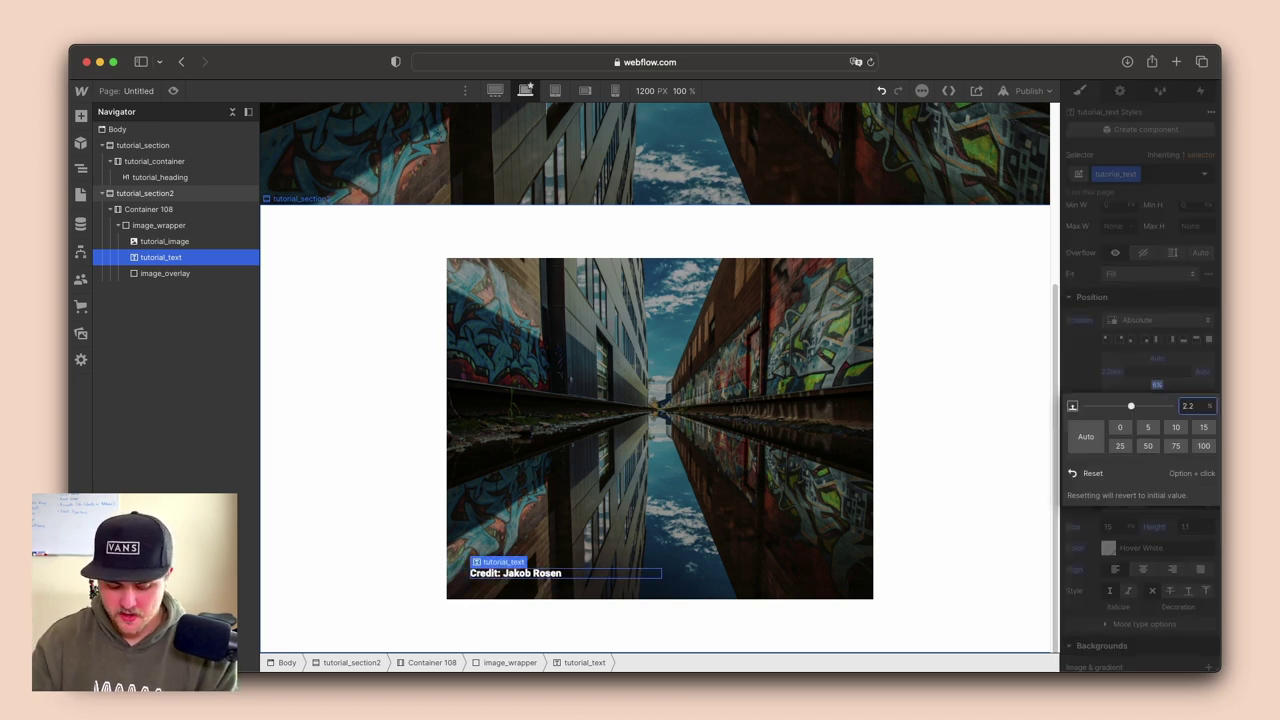
pyautogui.write('rem')
pyautogui.click(1014, 454)
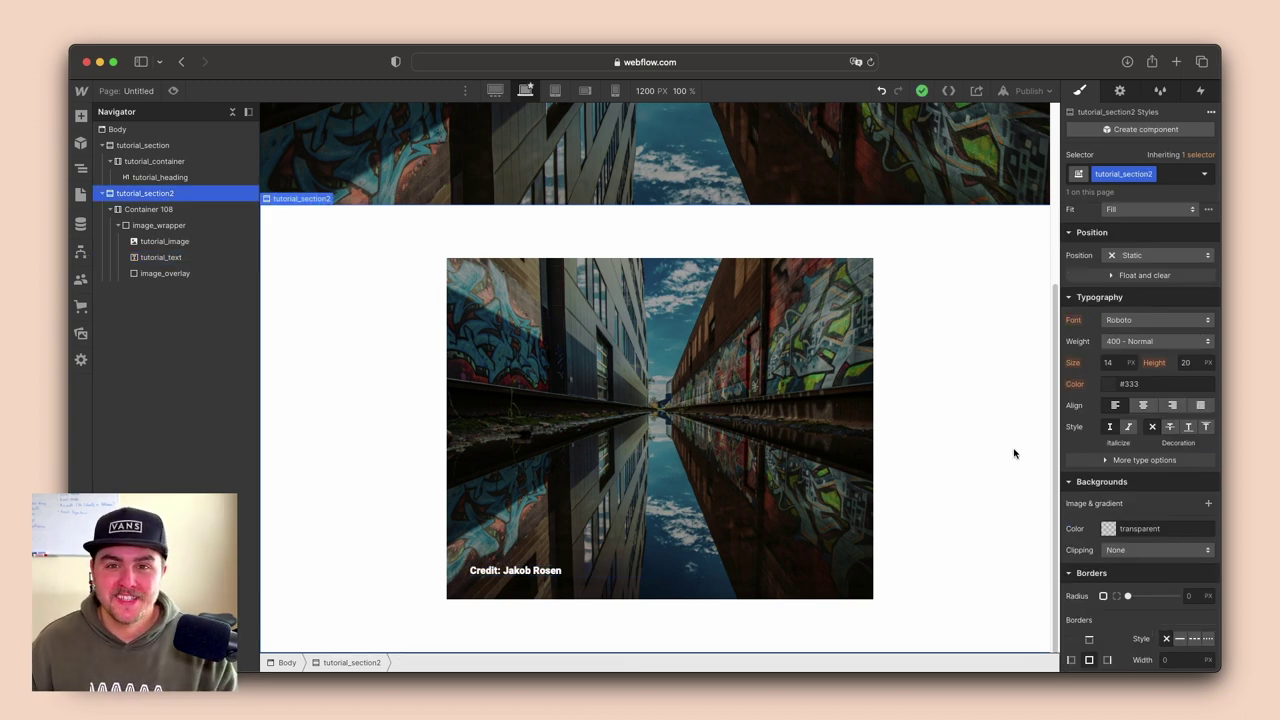